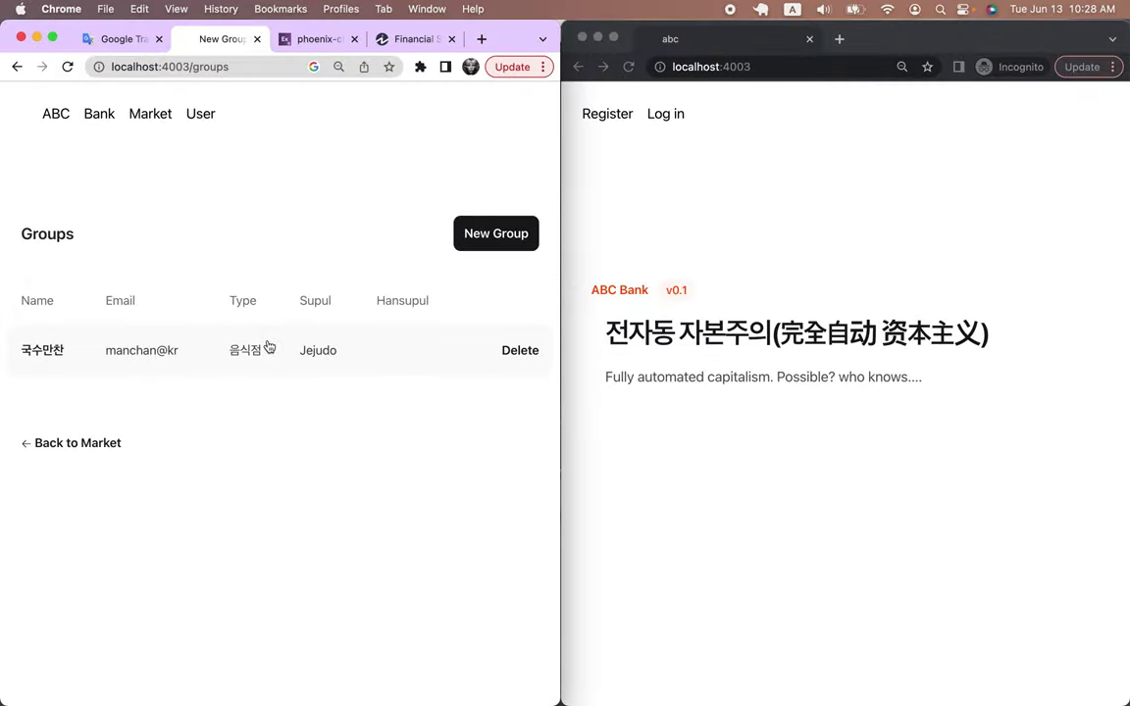
# In the planning spreadsheet, write the note 'Private/Public Key => 인감증명 => 사업자 등록 및/또는 법인 설립'
pyautogui.hotkey('ctrl', 'Right')
pyautogui.hotkey('ctrl', 'Right')
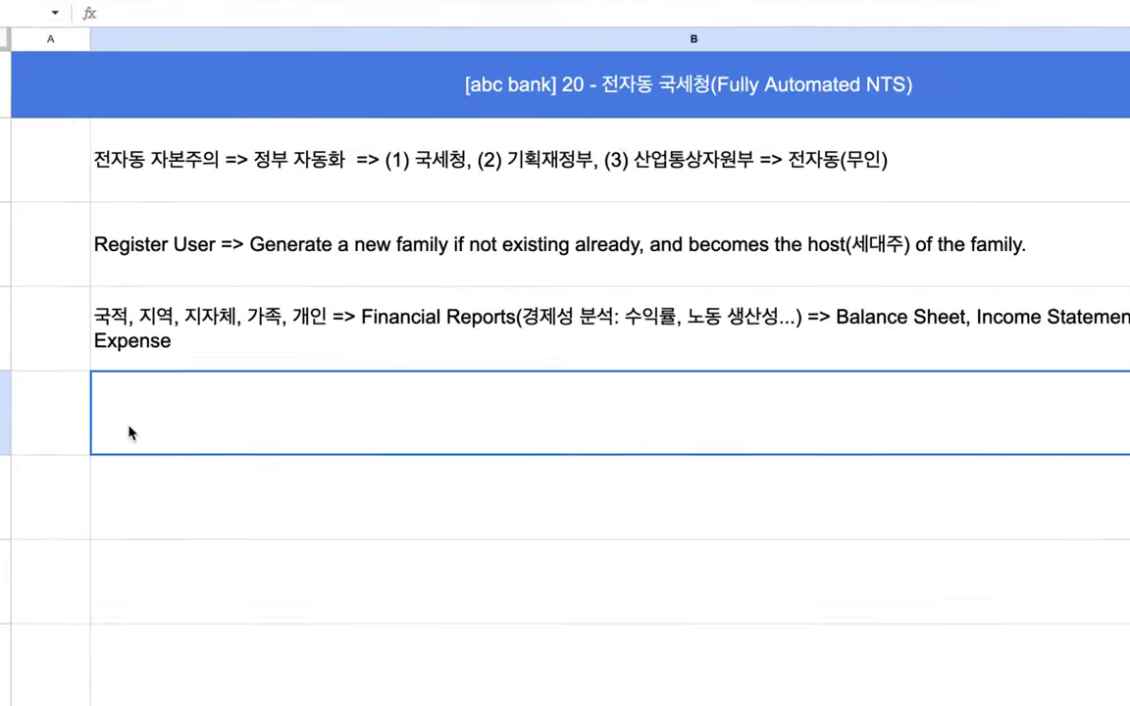
pyautogui.write('Priva')
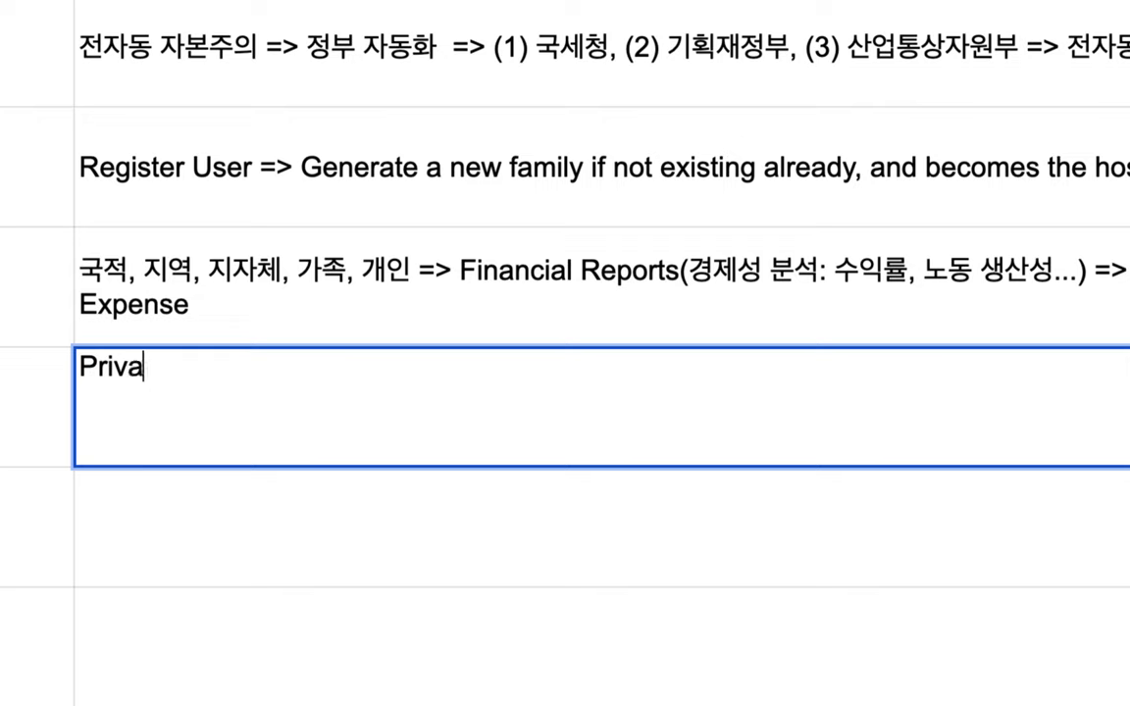
pyautogui.write('te/Pub')
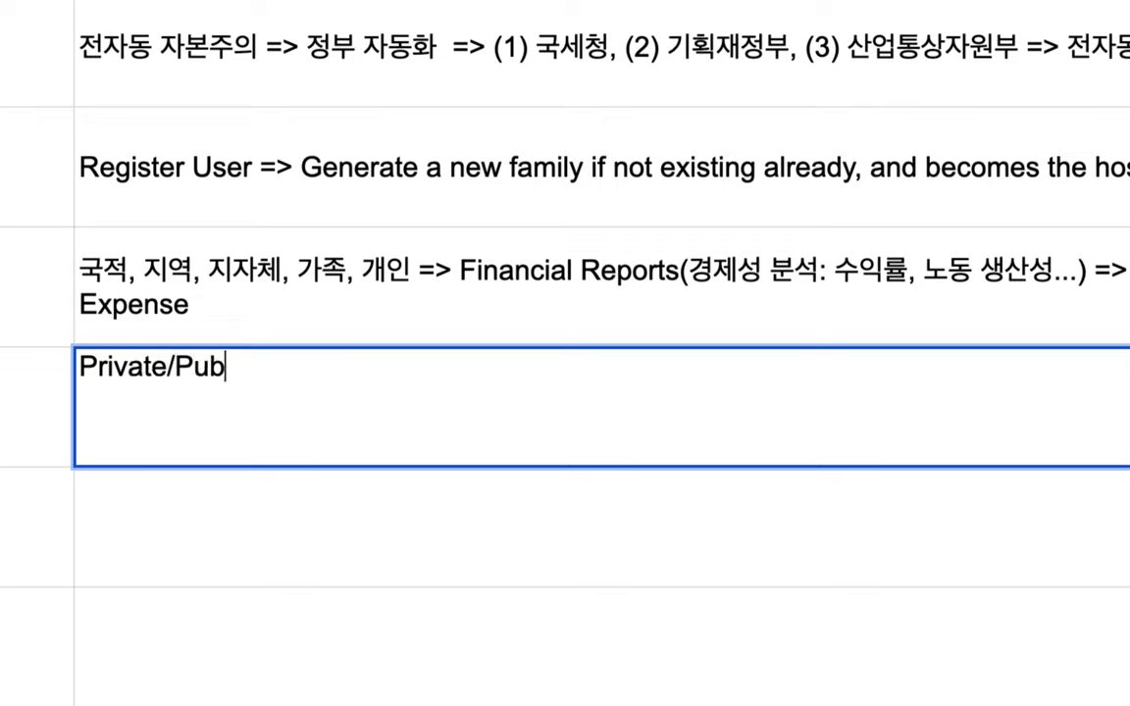
pyautogui.write('lic Key ')
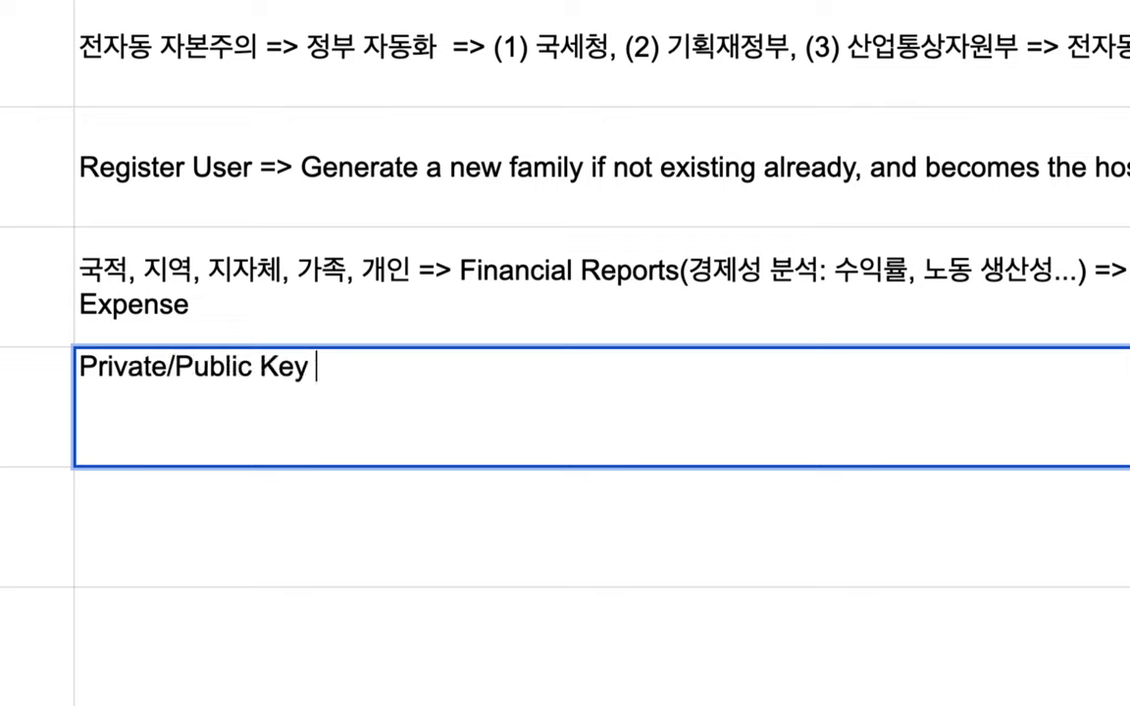
pyautogui.write('=> 이ㄴ감증명 =')
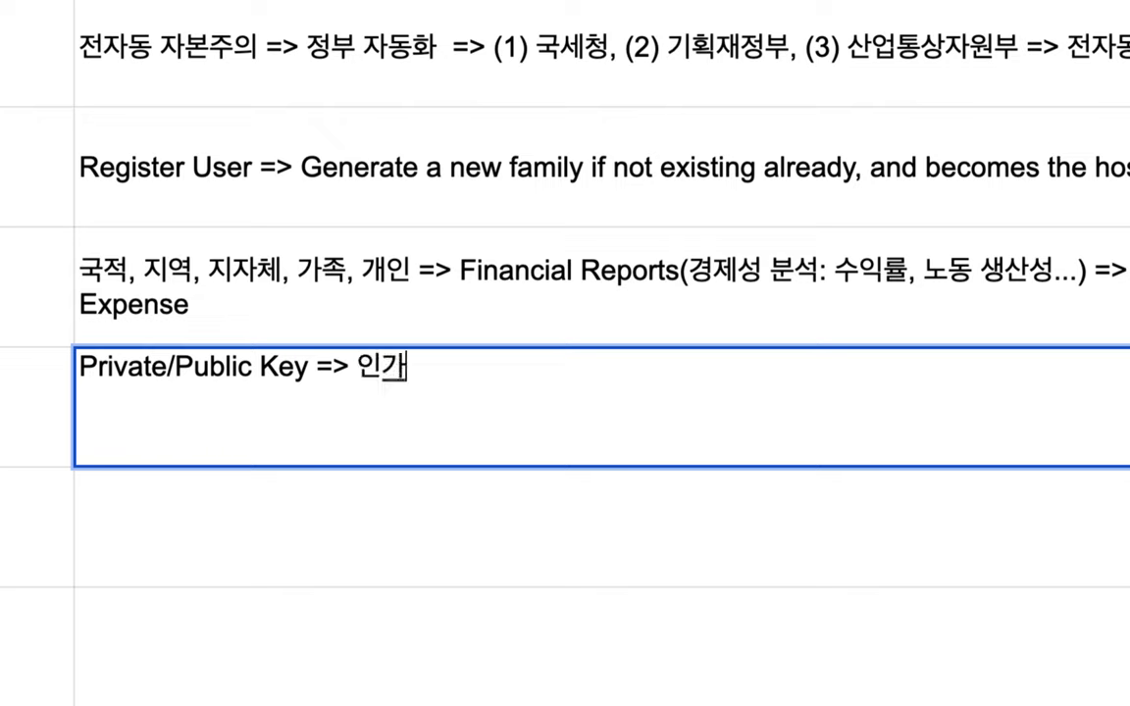
pyautogui.write('> 사업지')
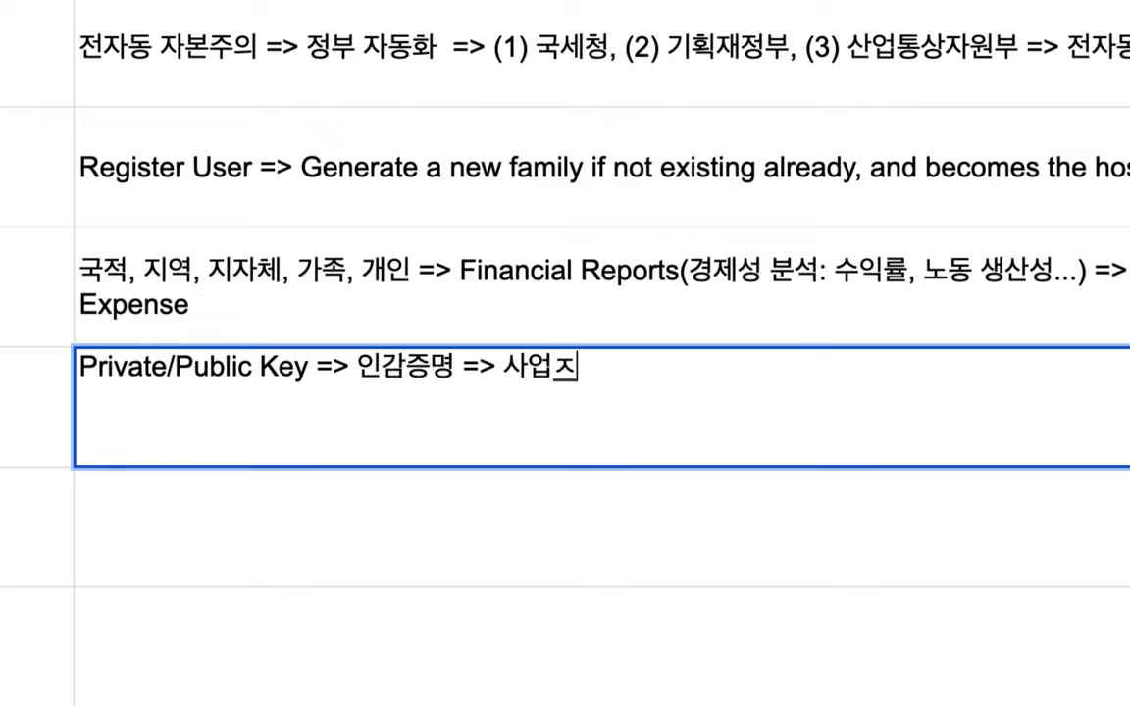
pyautogui.press('BackSpace')
pyautogui.write('ㅏ 등록')
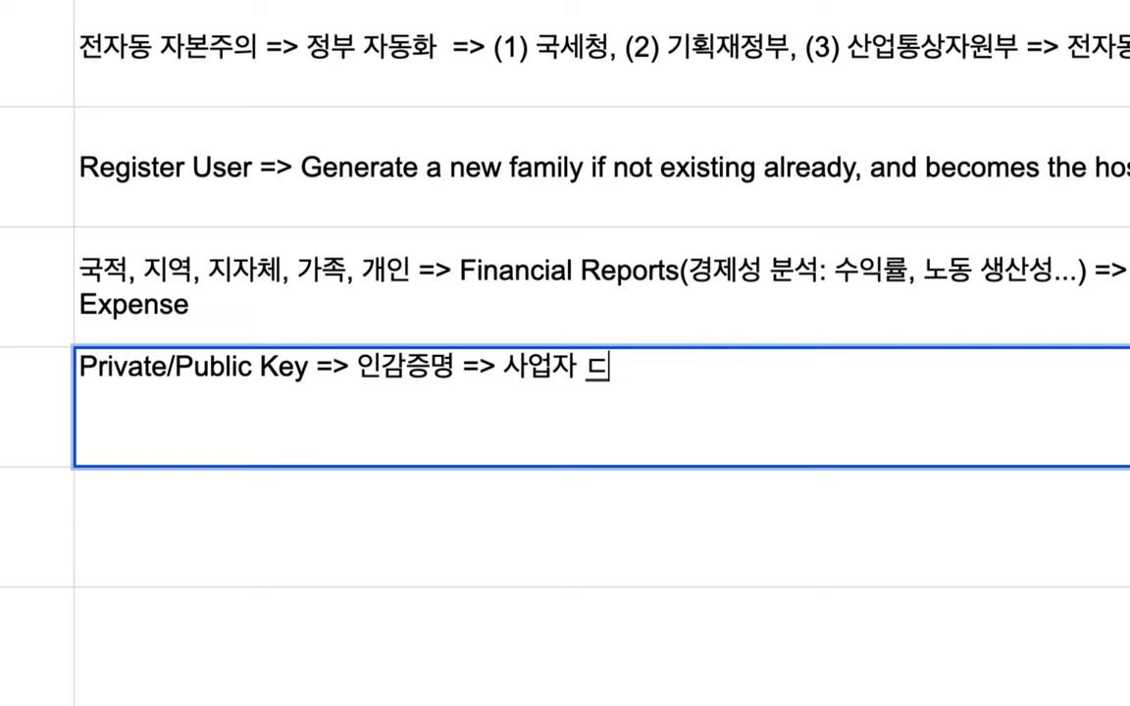
pyautogui.write(' 및/ㄸ늬')
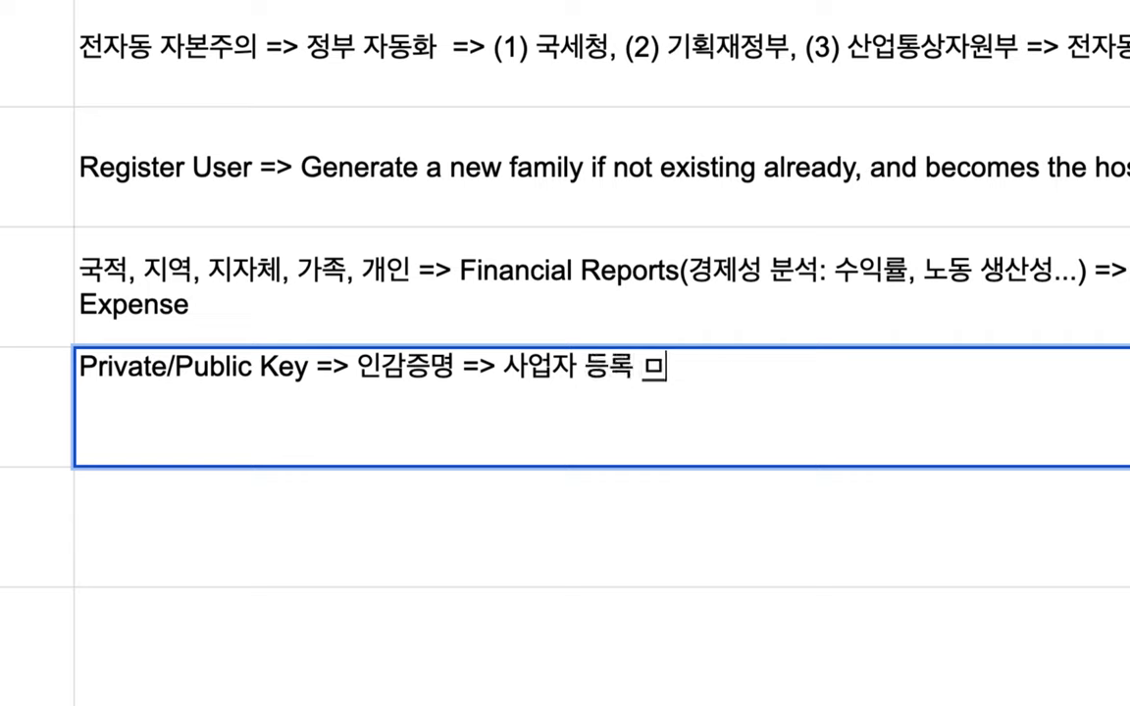
pyautogui.press('BackSpace')
pyautogui.press('BackSpace')
pyautogui.press('BackSpace')
pyautogui.write('또는 베')
pyautogui.press('BackSpace')
pyautogui.write('법인 설립')
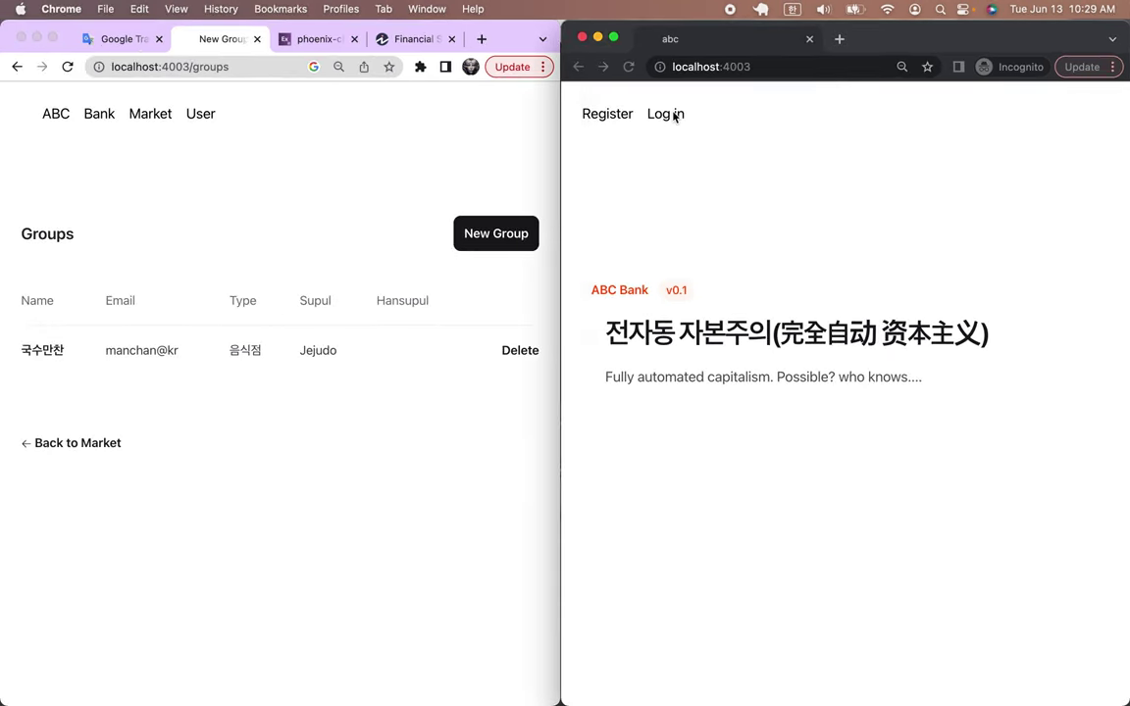
# Sign in to the private window with the seller's account e-mail and password, then dismiss the welcome message
pyautogui.click(675, 116)
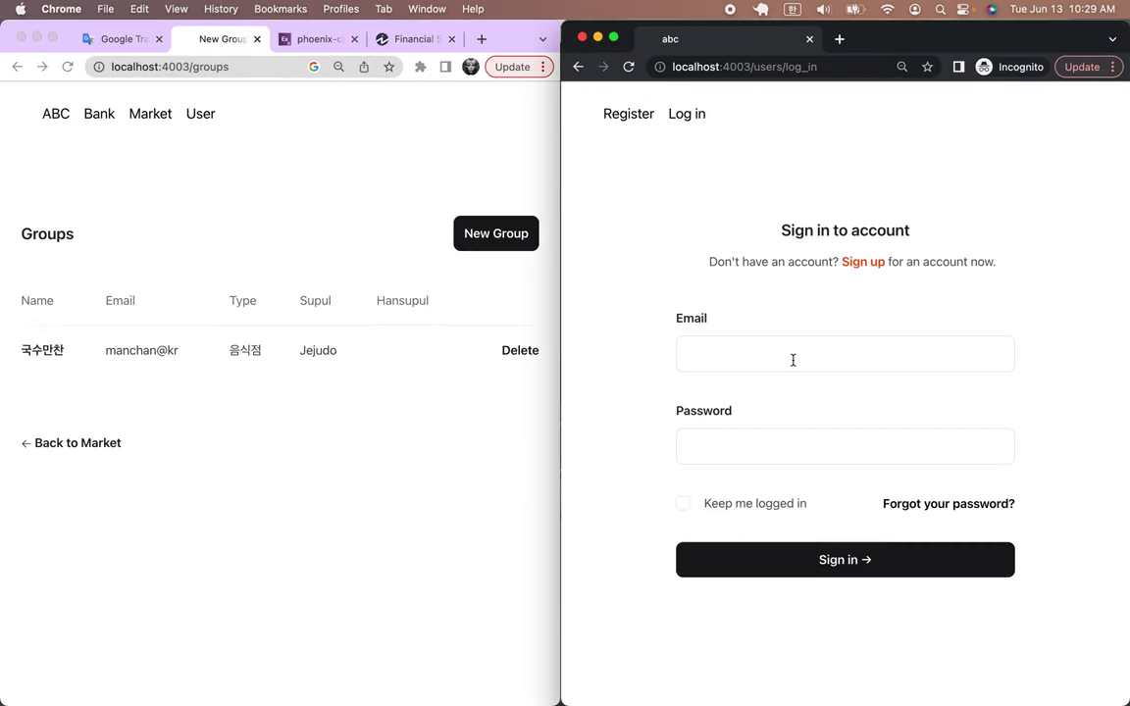
pyautogui.click(793, 360)
pyautogui.write('ㅓ')
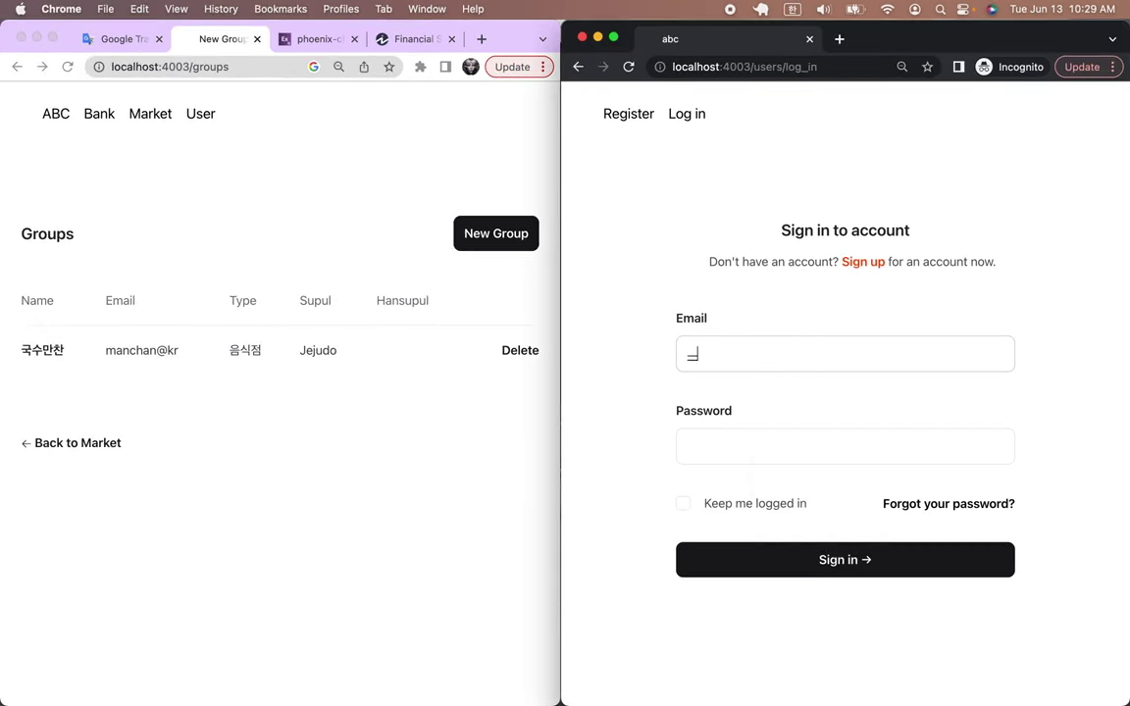
pyautogui.hotkey('ctrl', 'space')
pyautogui.click(813, 447)
pyautogui.write('1')
pyautogui.click(810, 563)
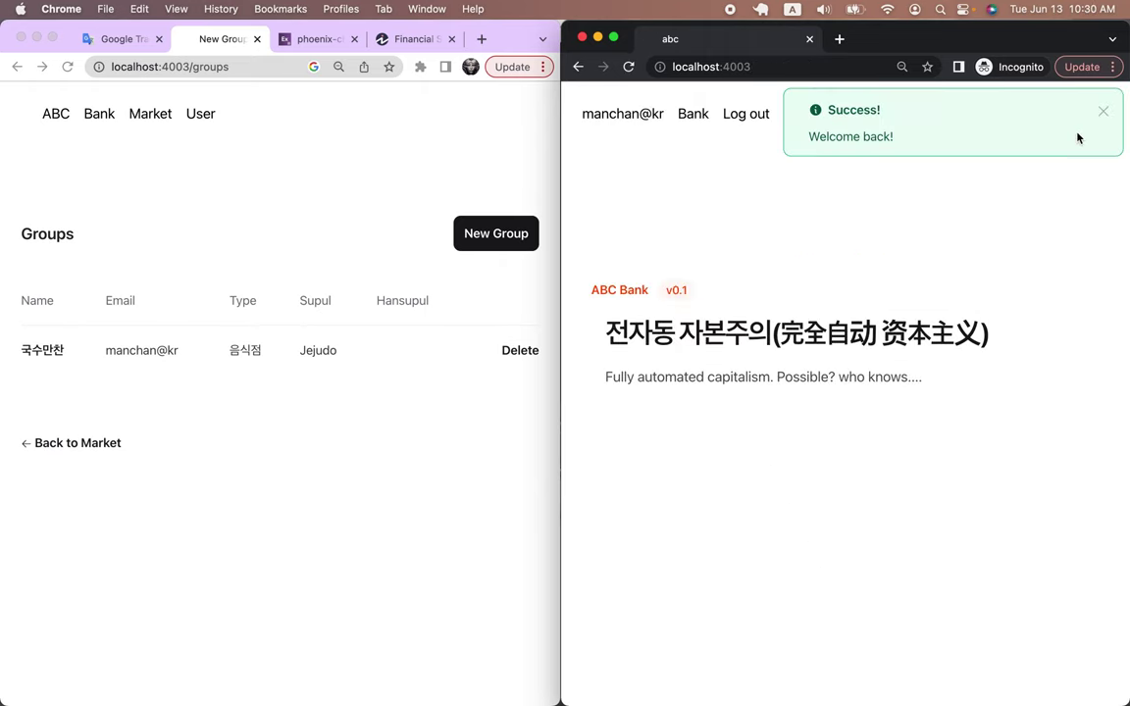
pyautogui.click(1104, 112)
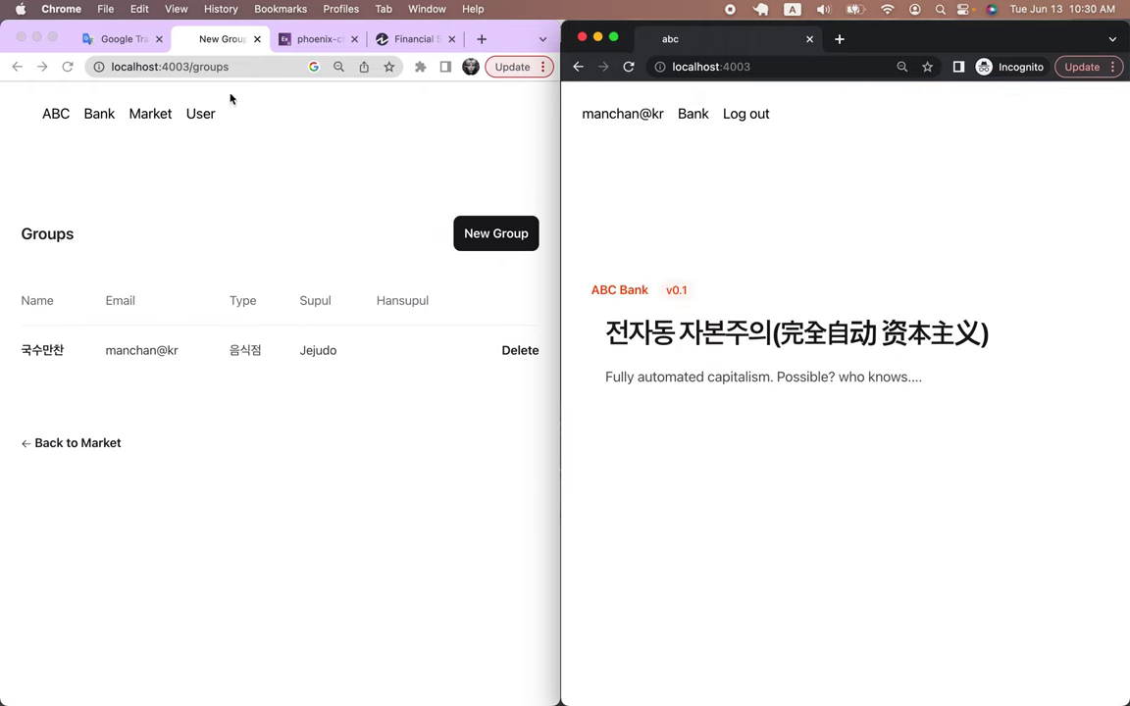
# Open the 국수만찬 group page in the private window and the user profile in the main window
pyautogui.click(696, 117)
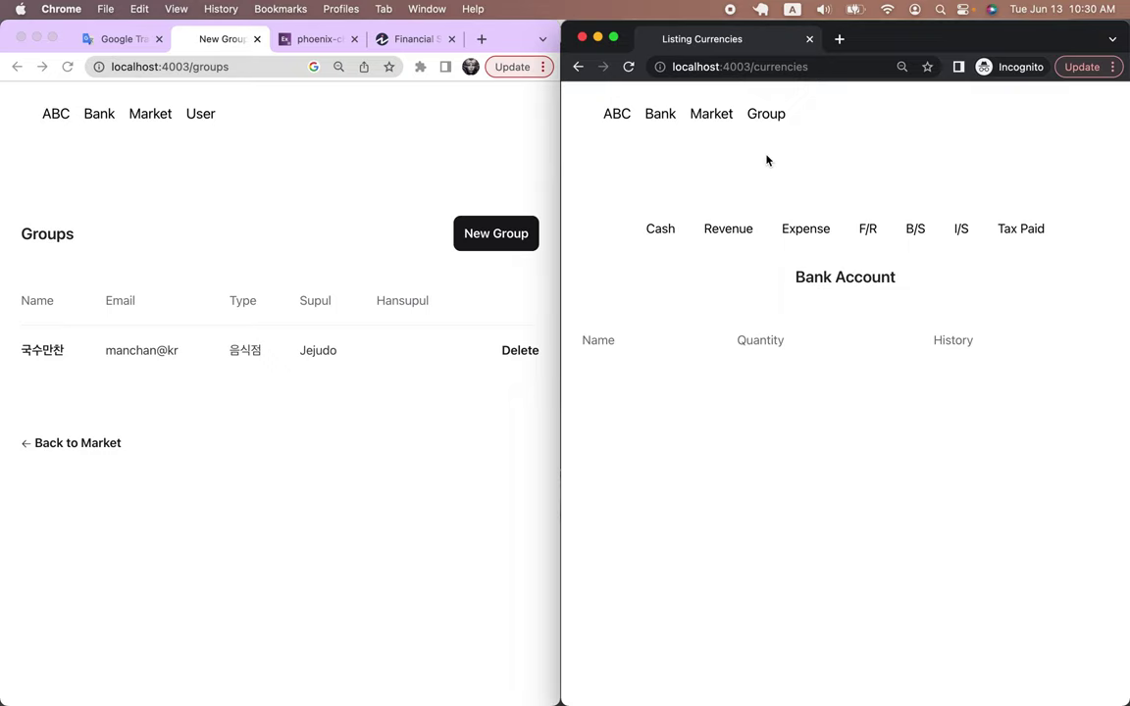
pyautogui.click(334, 166)
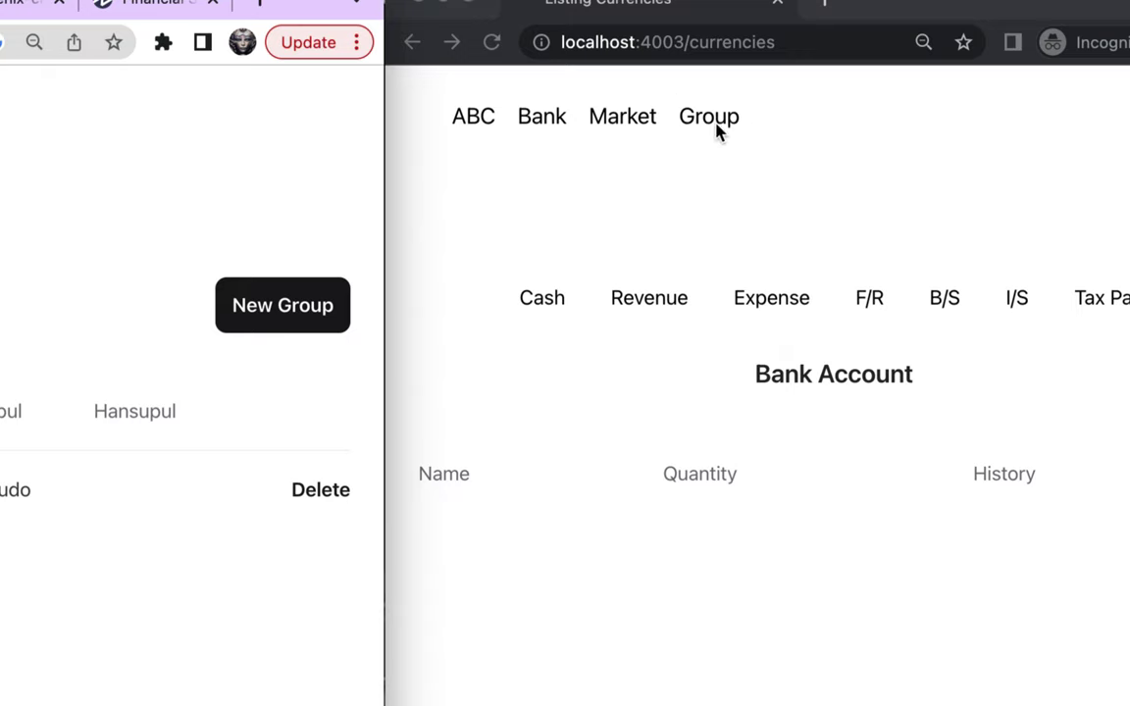
pyautogui.click(704, 153)
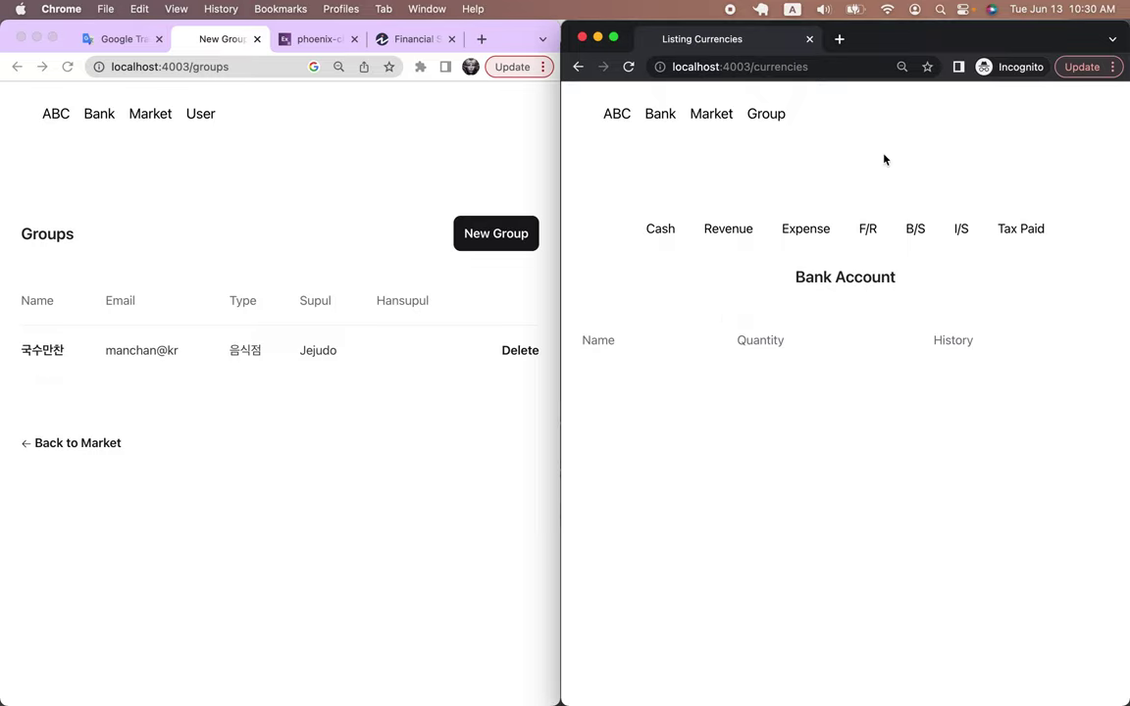
pyautogui.click(775, 116)
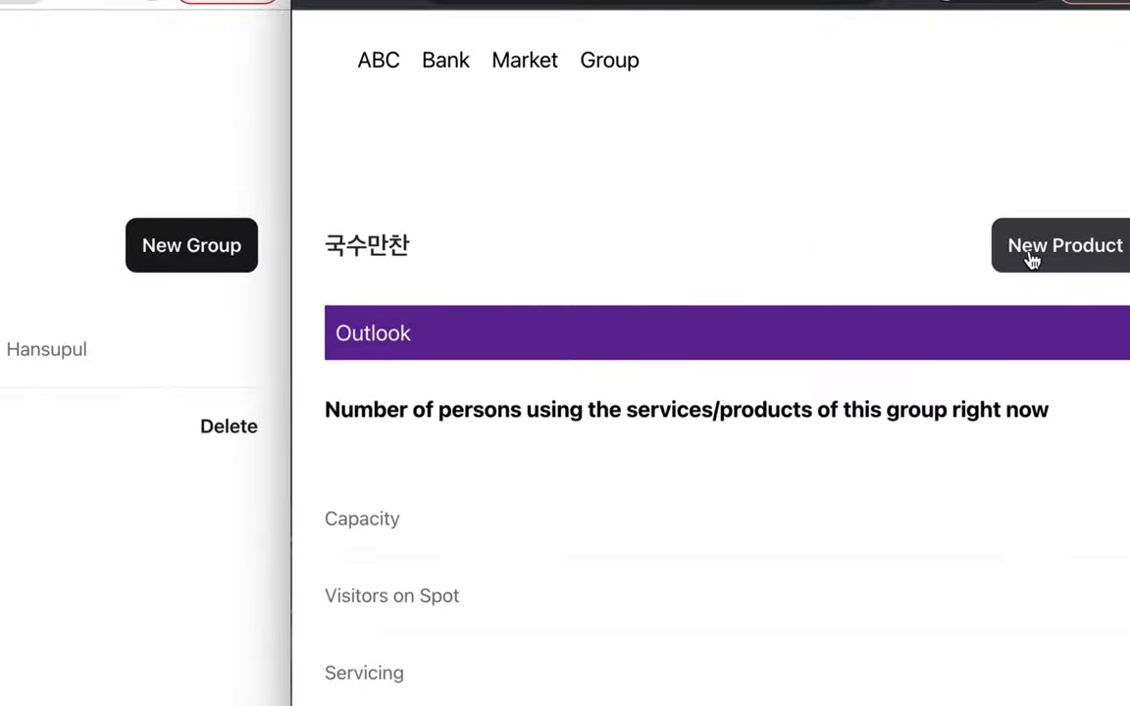
pyautogui.click(208, 145)
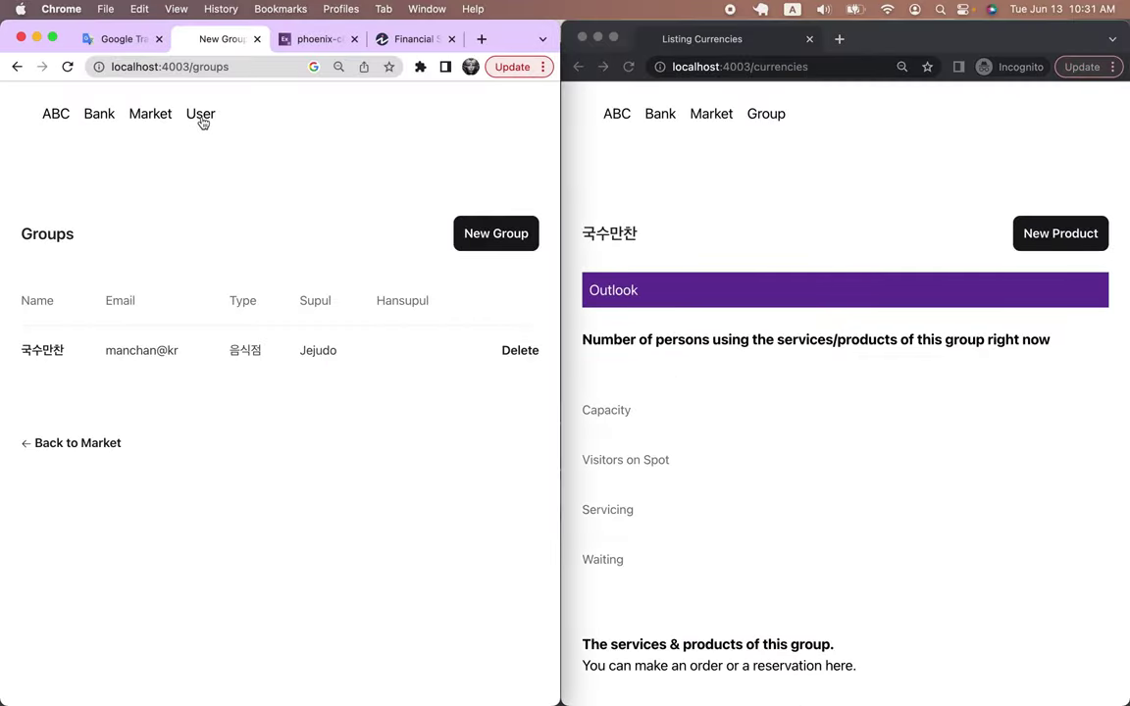
pyautogui.click(201, 118)
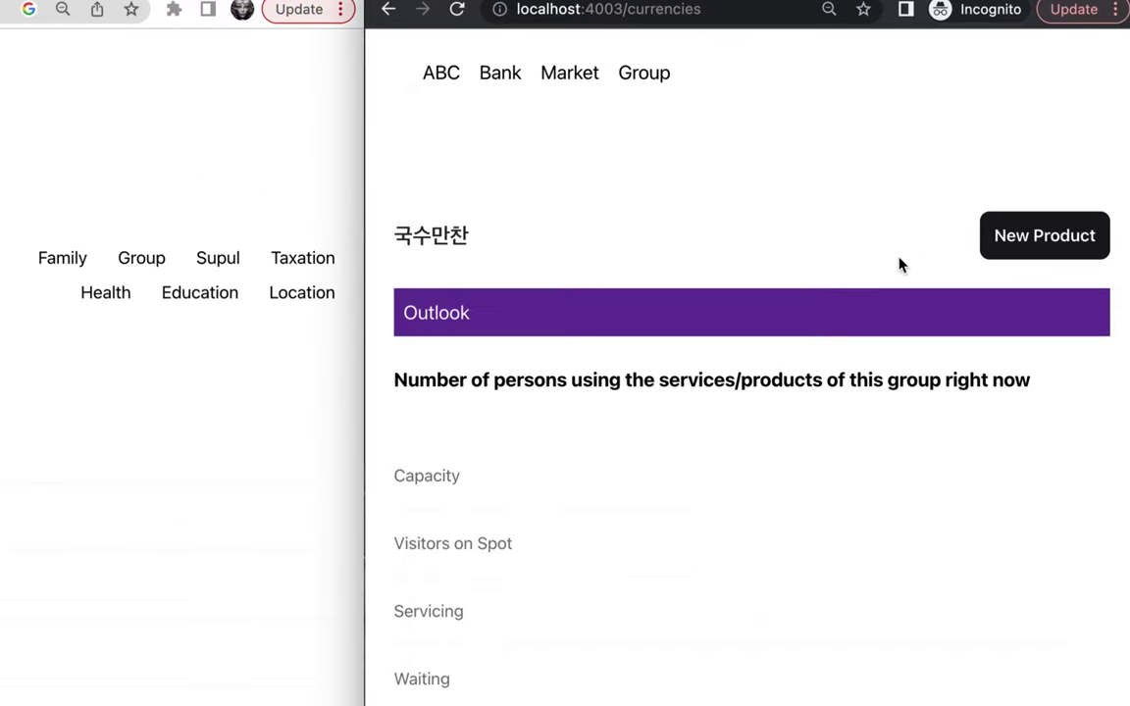
# Start a new product named 고기국수 with address 제주시, type 국수 and CPC 1
pyautogui.click(1029, 243)
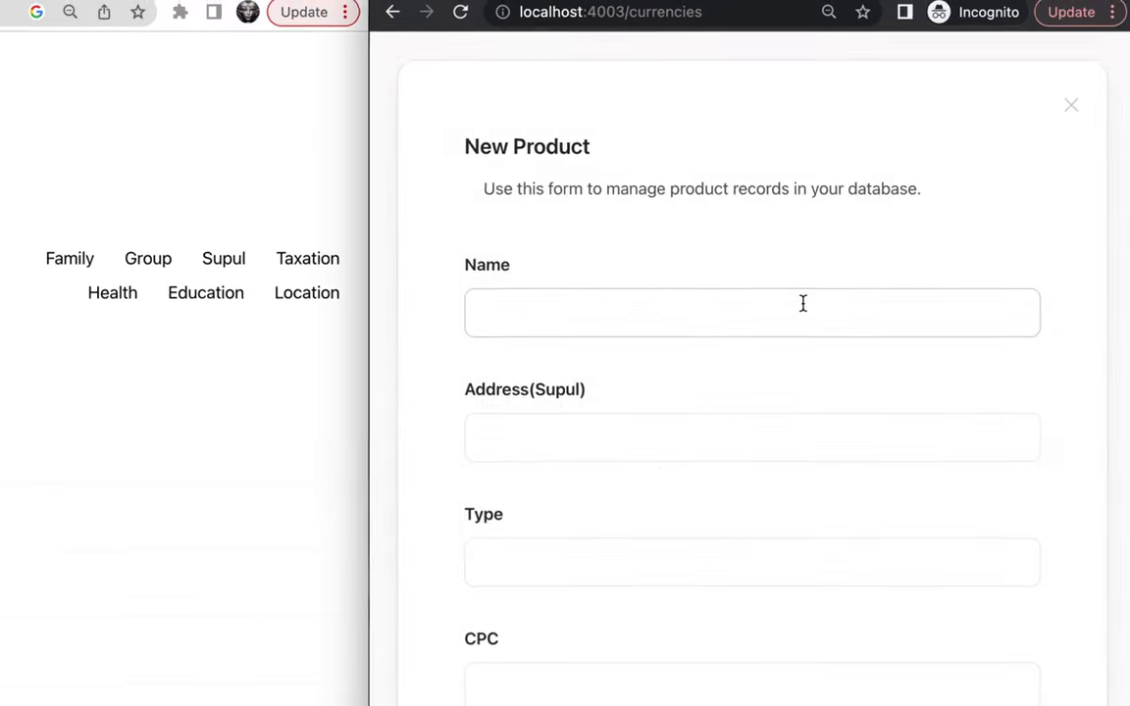
pyautogui.click(744, 318)
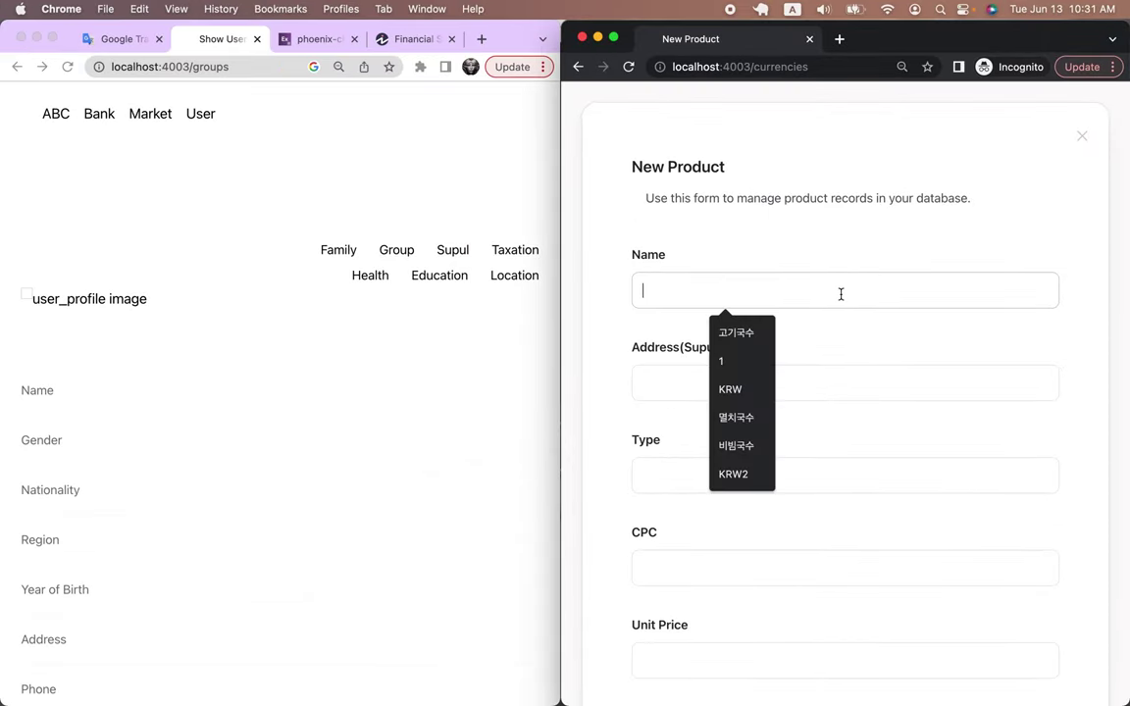
pyautogui.click(749, 339)
pyautogui.click(684, 384)
pyautogui.click(727, 457)
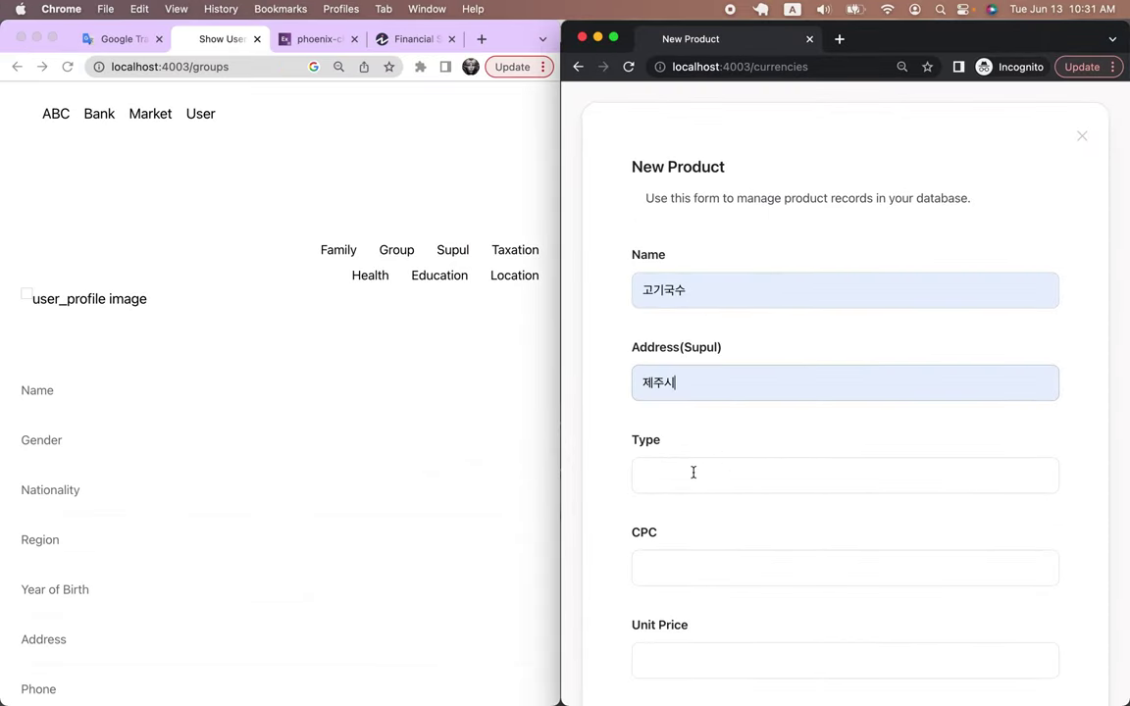
pyautogui.click(708, 476)
pyautogui.click(744, 518)
pyautogui.click(684, 569)
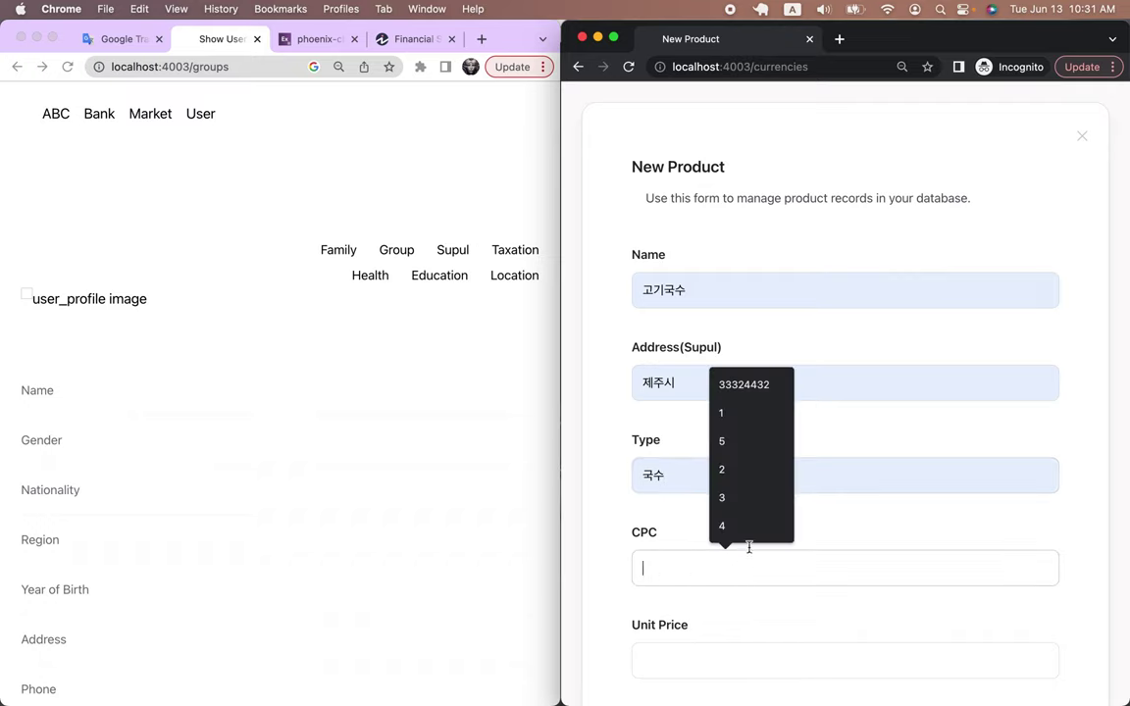
pyautogui.click(729, 411)
# Give the product unit price 7000, tax rate 10 and available quantity 100
pyautogui.scroll(-3, 724, 559)
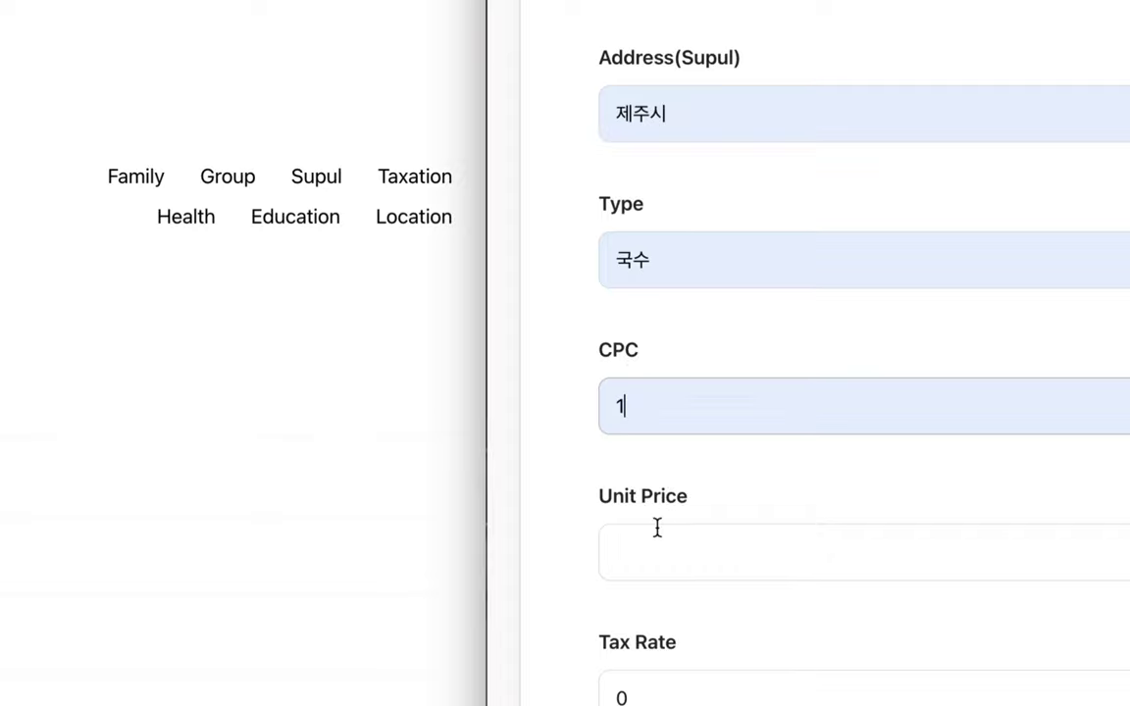
pyautogui.scroll(-2, 657, 528)
pyautogui.click(661, 495)
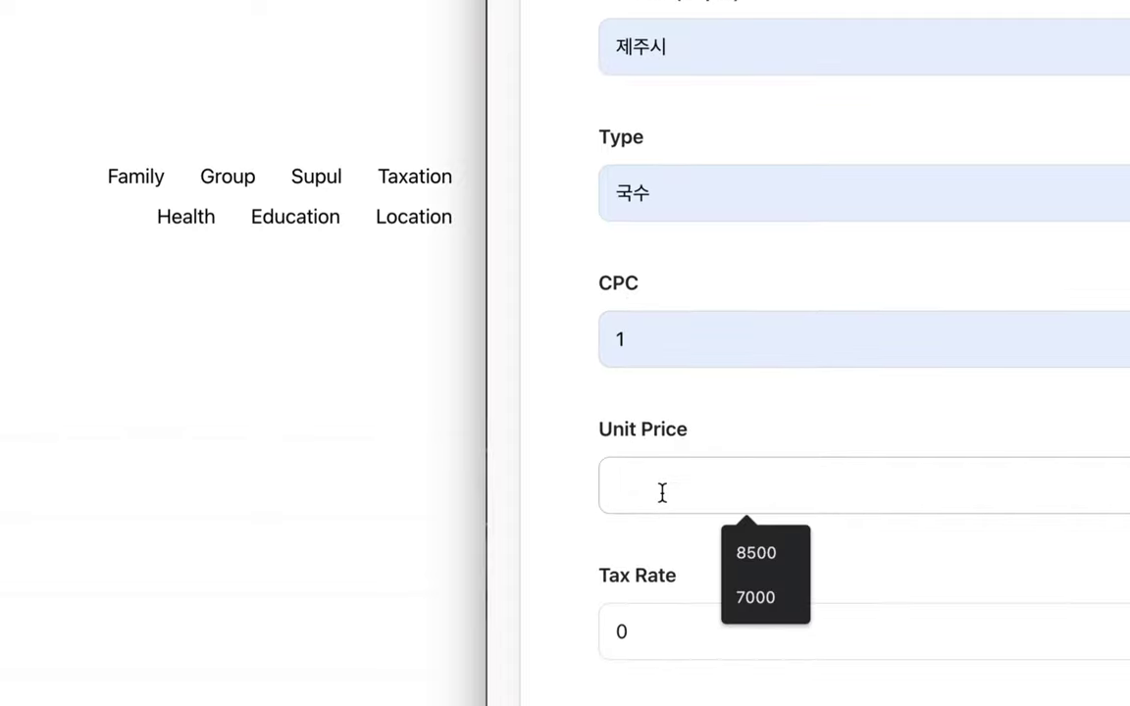
pyautogui.click(743, 594)
pyautogui.scroll(-5, 697, 490)
pyautogui.click(620, 339)
pyautogui.write('1')
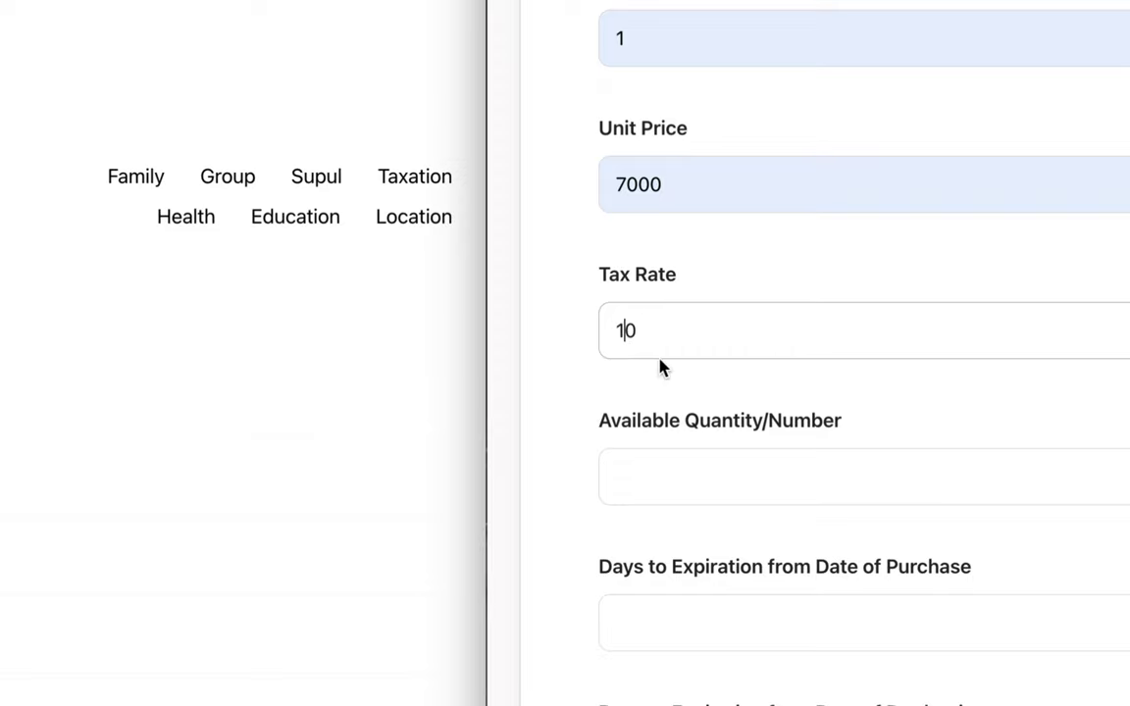
pyautogui.click(664, 477)
pyautogui.click(752, 543)
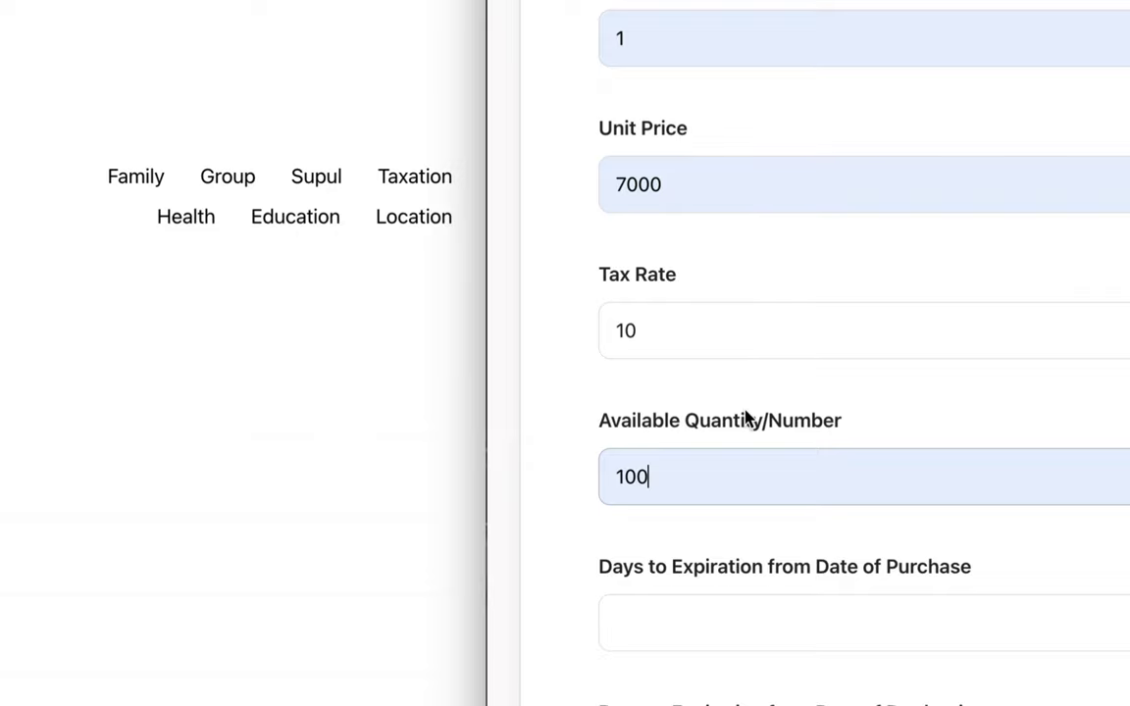
# Set days to expiration from purchase and from production both to 1
pyautogui.scroll(-4, 746, 419)
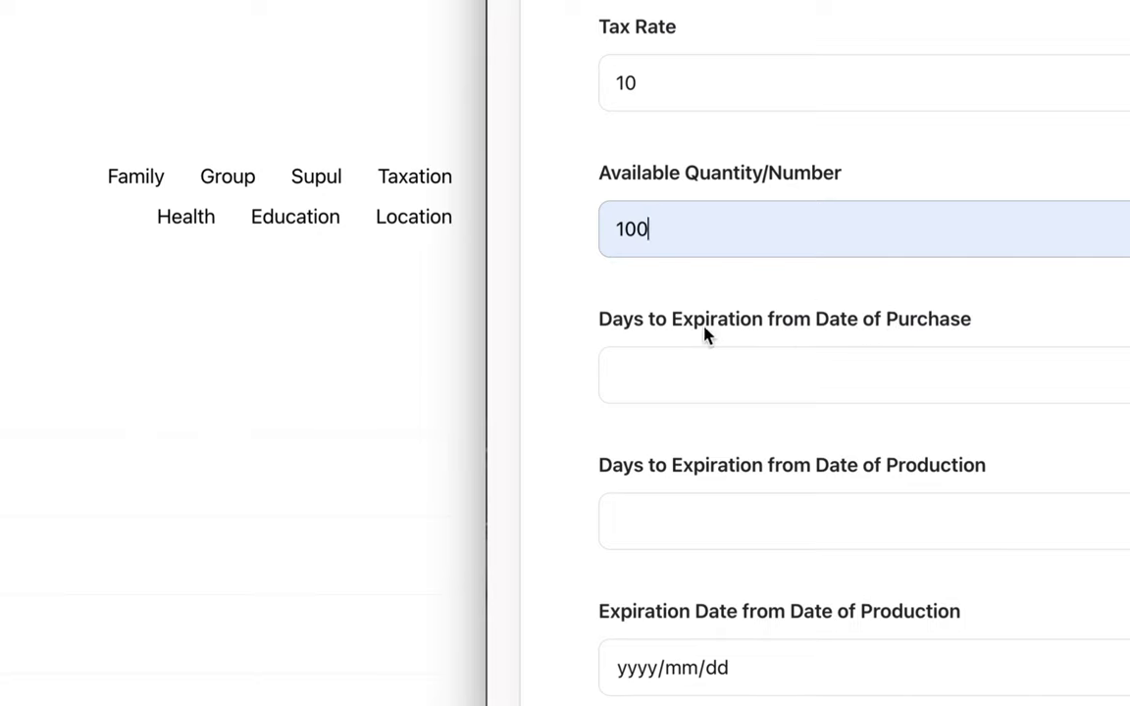
pyautogui.click(677, 365)
pyautogui.write('1')
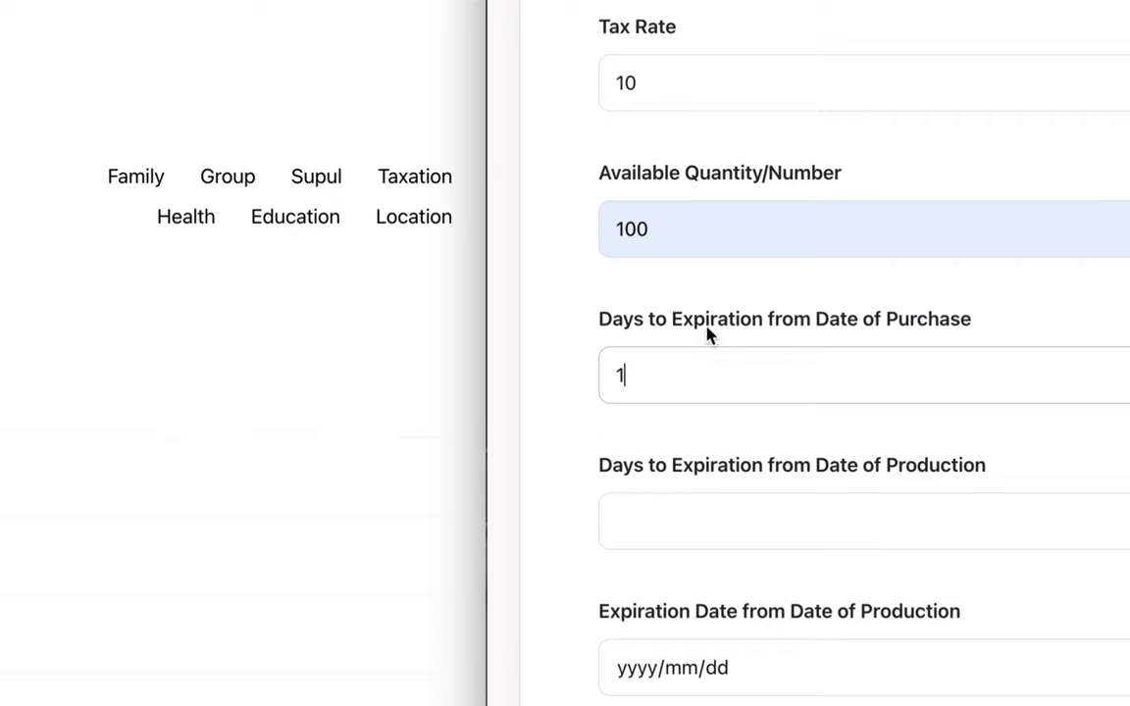
pyautogui.scroll(-1, 719, 525)
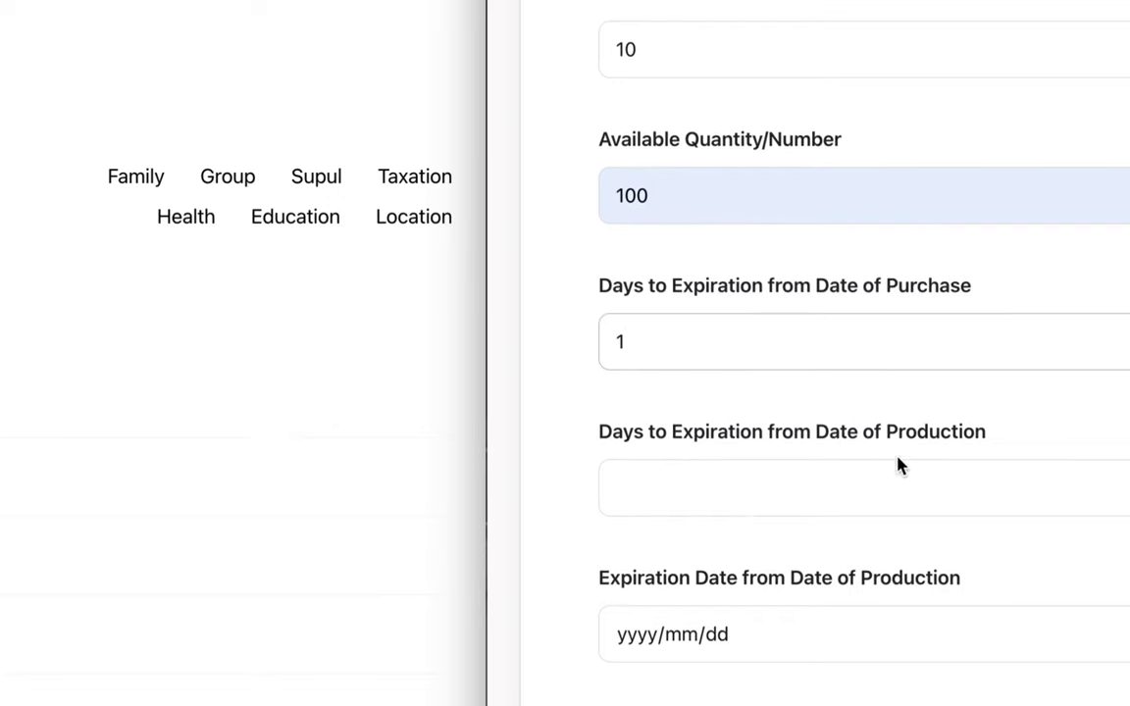
pyautogui.moveTo(864, 439); pyautogui.dragTo(943, 438)
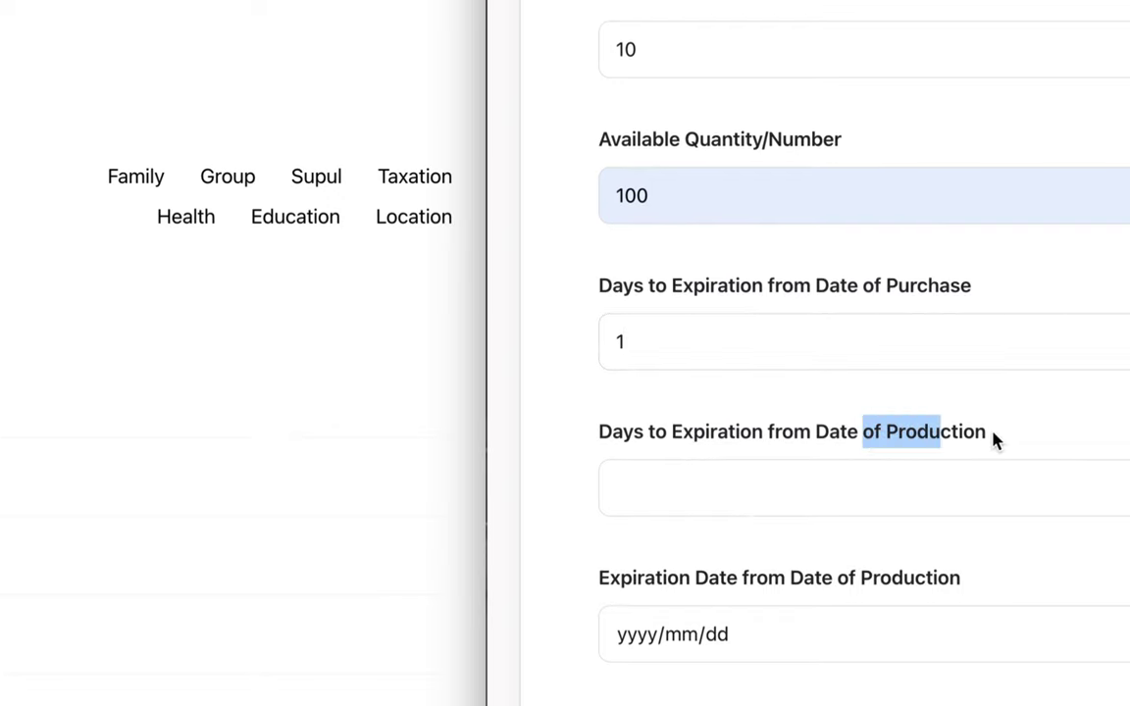
pyautogui.click(709, 481)
pyautogui.write('1')
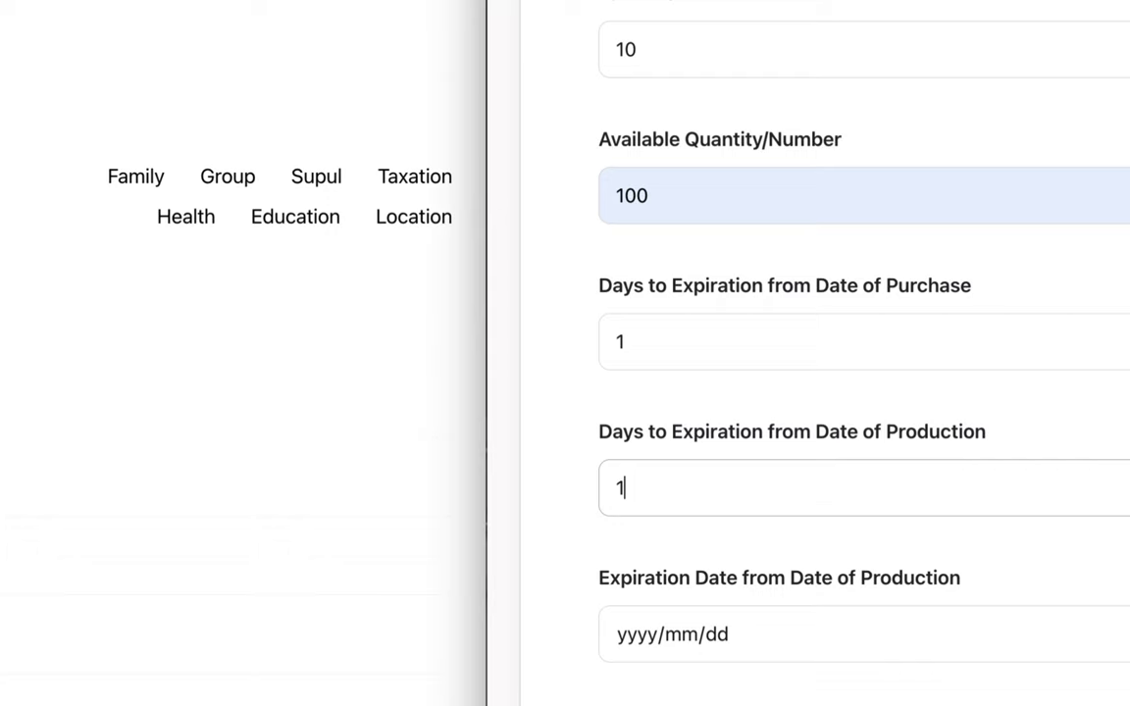
# Attach the 고기국수.jpeg photo and save the 고기국수 product
pyautogui.scroll(-1, 709, 482)
pyautogui.scroll(-3, 752, 512)
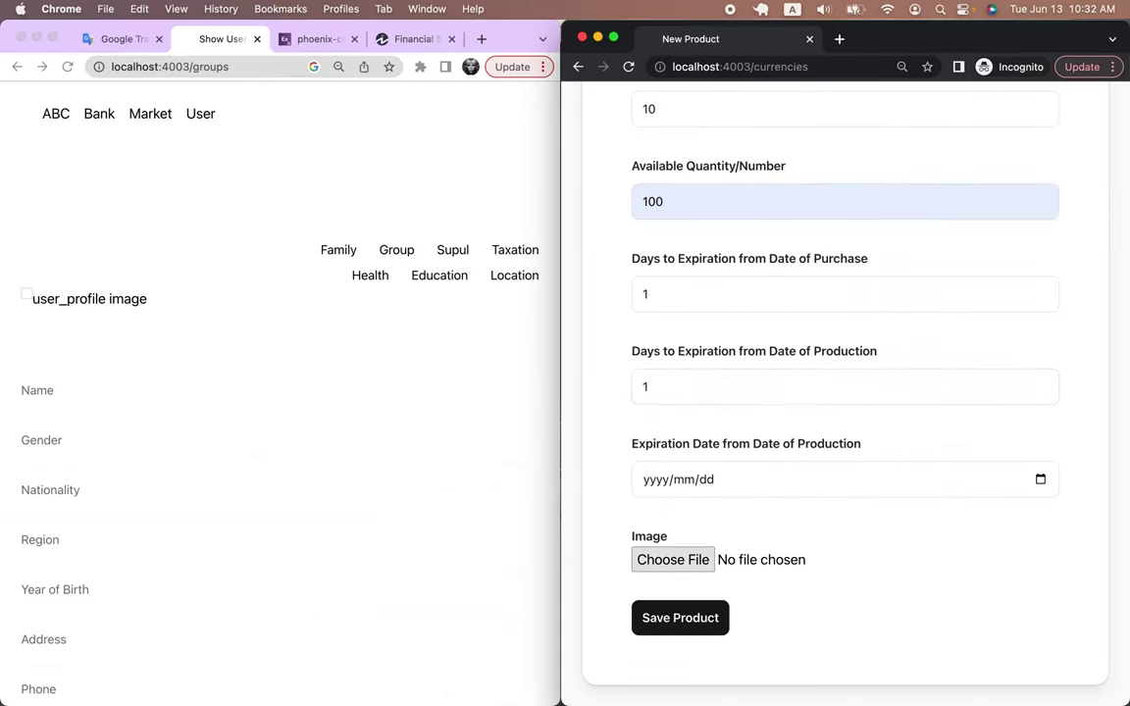
pyautogui.click(673, 559)
pyautogui.scroll(-3, 903, 373)
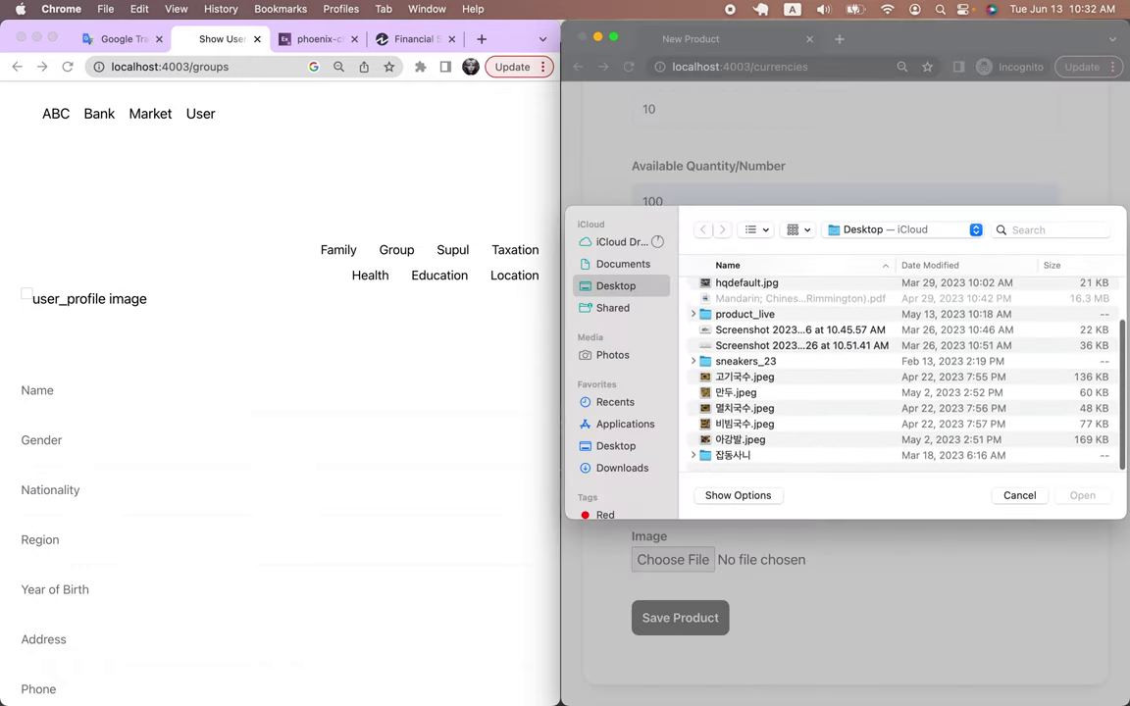
pyautogui.doubleClick(746, 367)
pyautogui.click(680, 617)
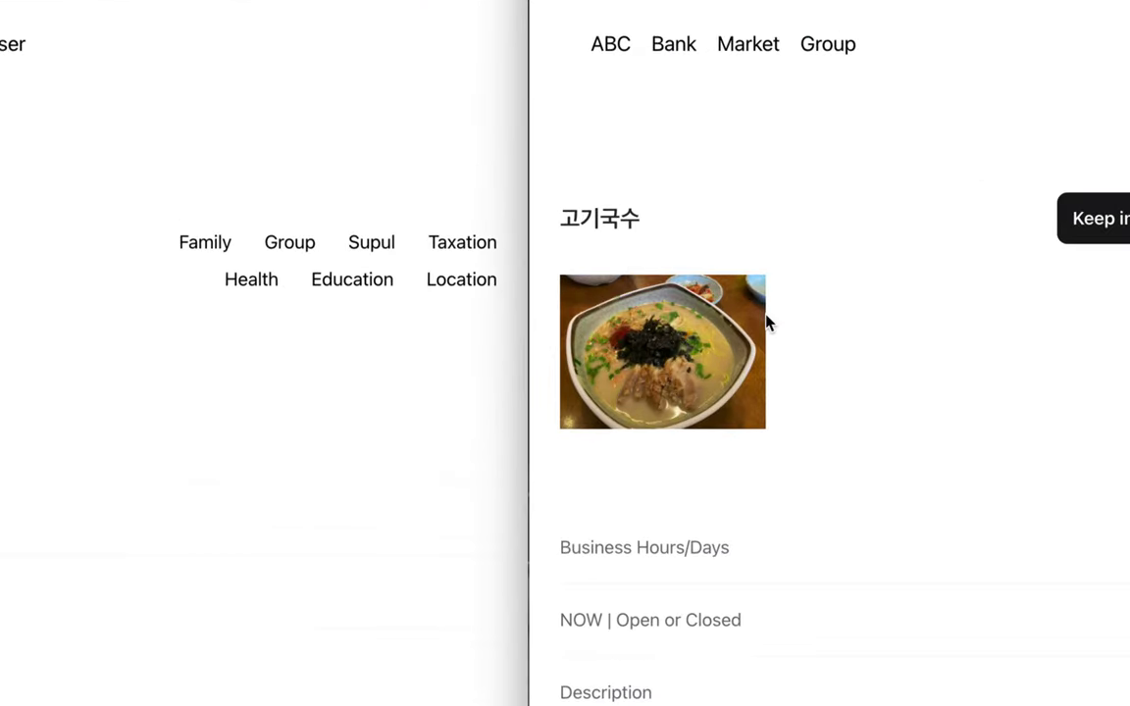
pyautogui.scroll(-10, 768, 323)
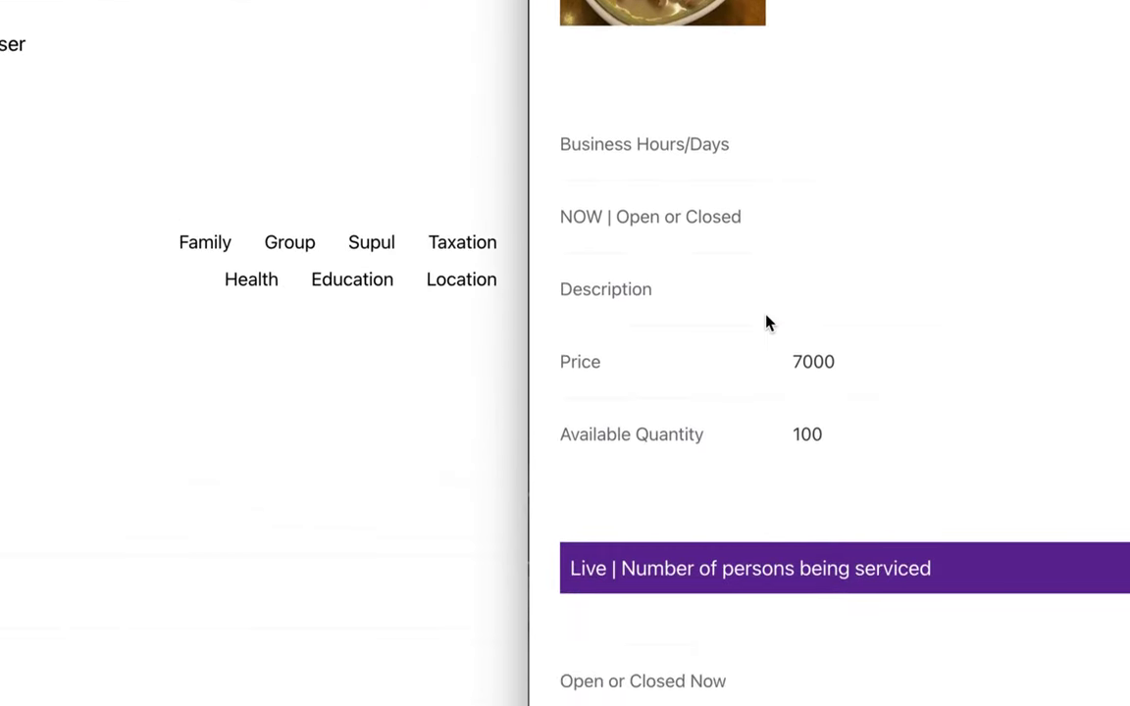
pyautogui.scroll(-10, 768, 324)
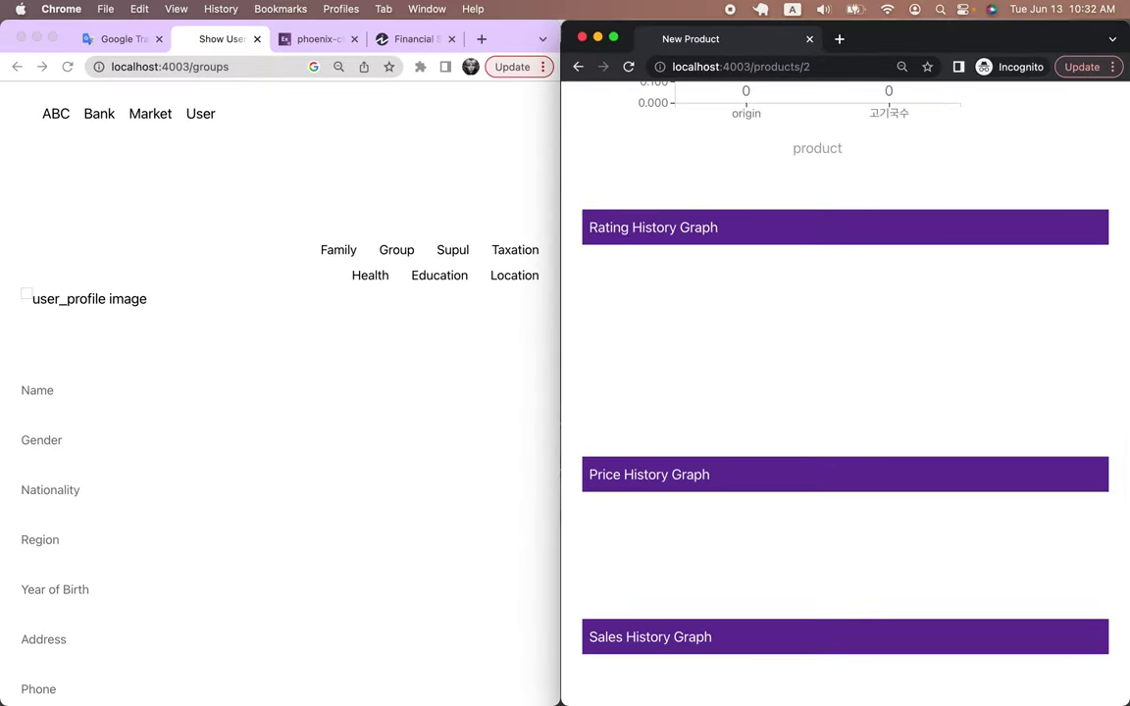
pyautogui.scroll(10, 845, 392)
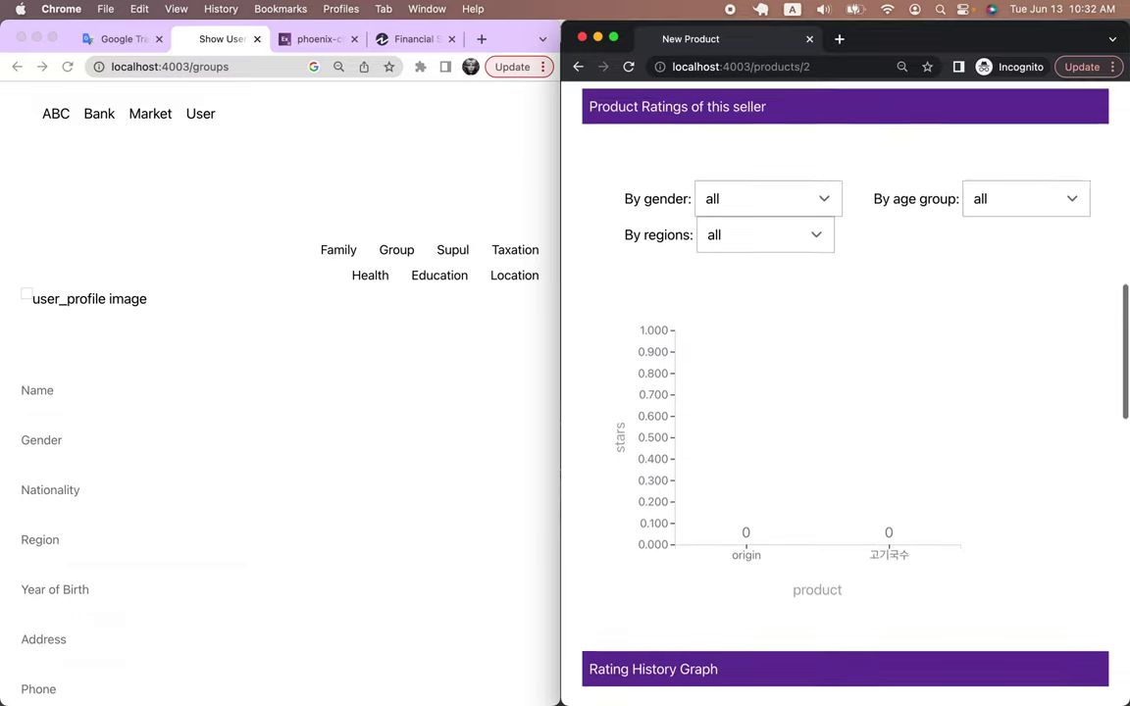
pyautogui.scroll(8, 845, 392)
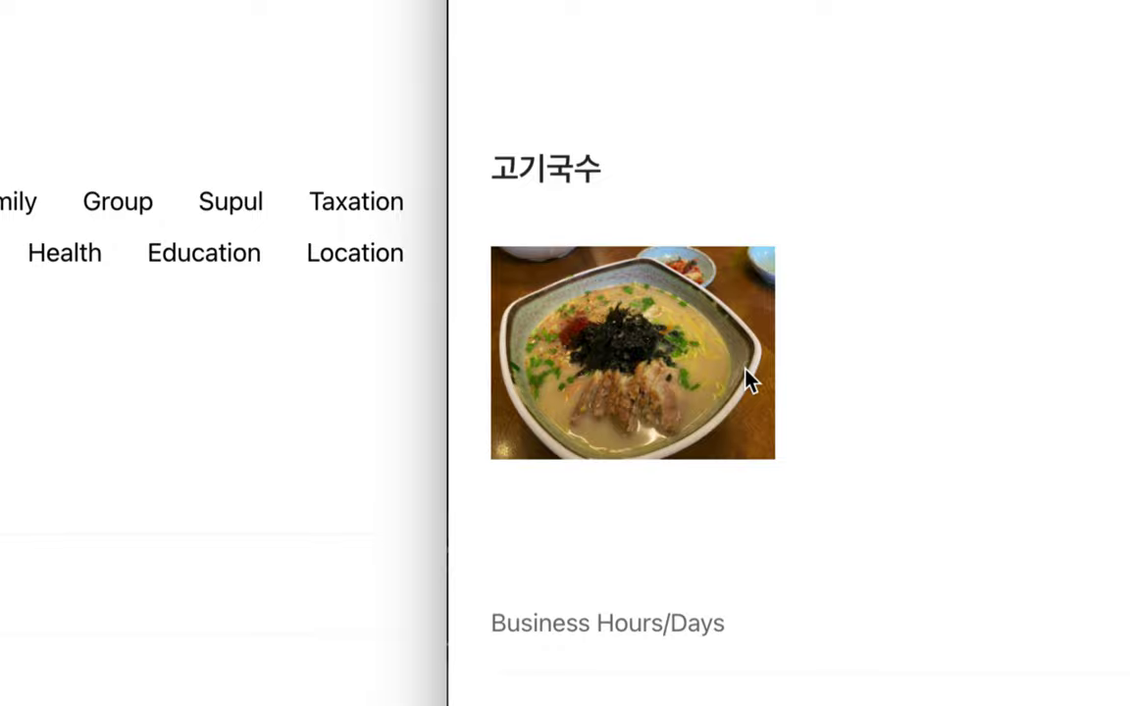
pyautogui.scroll(-10, 746, 377)
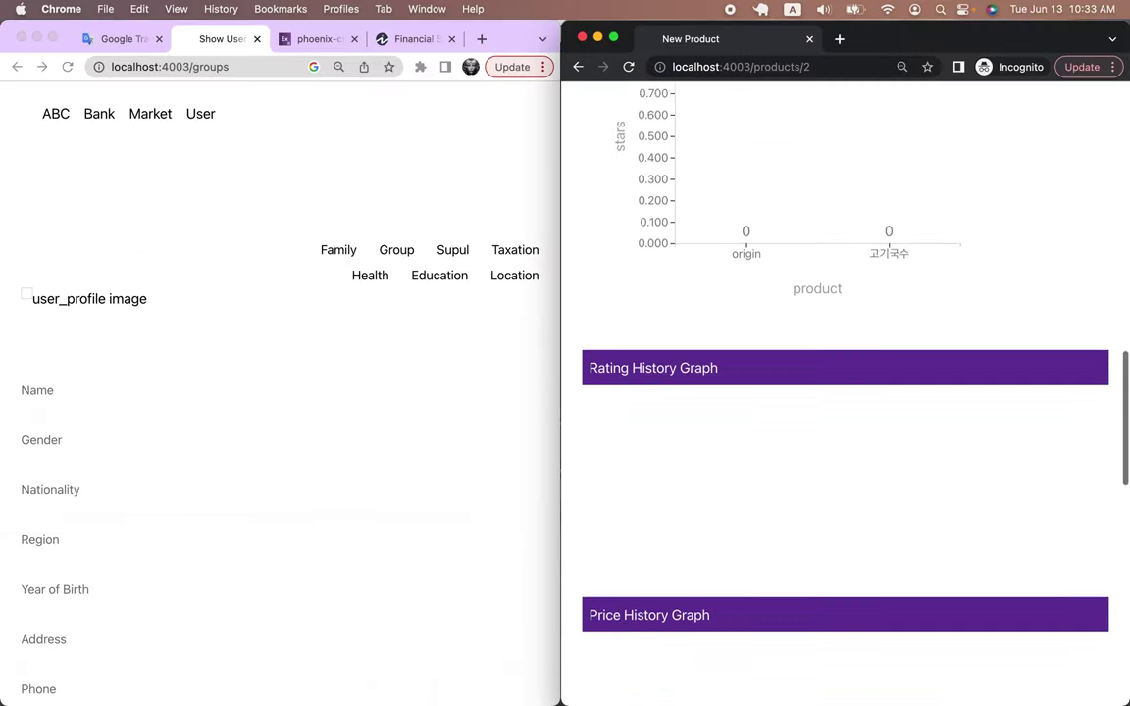
pyautogui.scroll(-7, 843, 392)
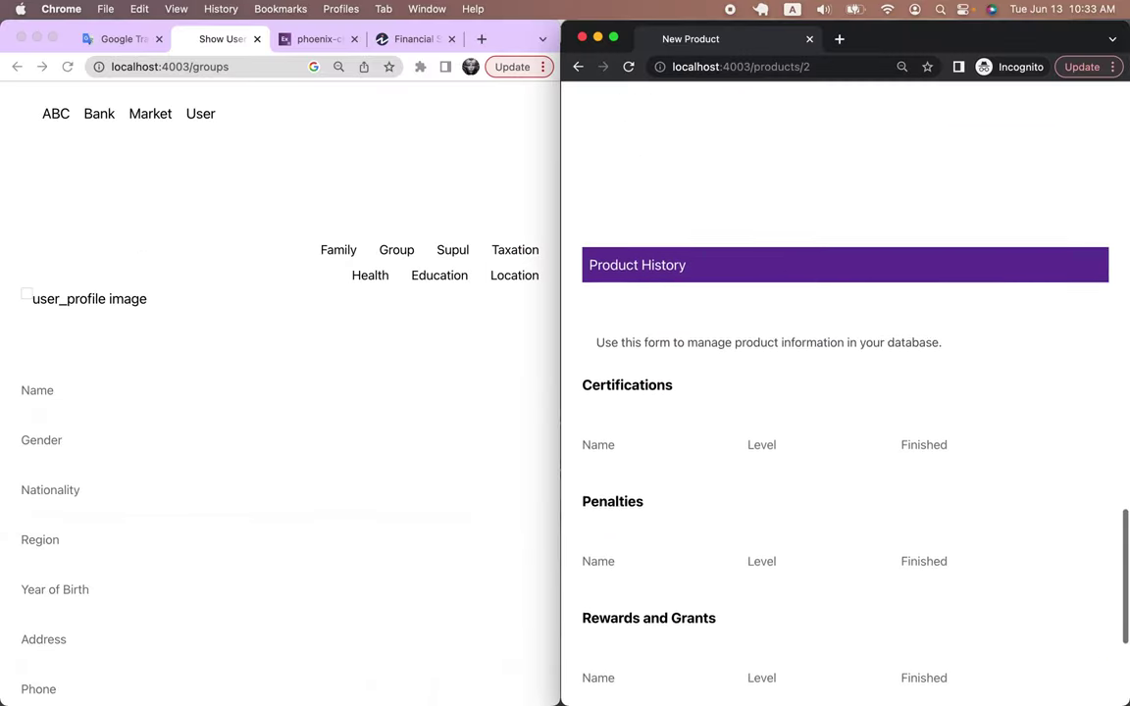
pyautogui.scroll(9, 844, 392)
pyautogui.scroll(3, 844, 392)
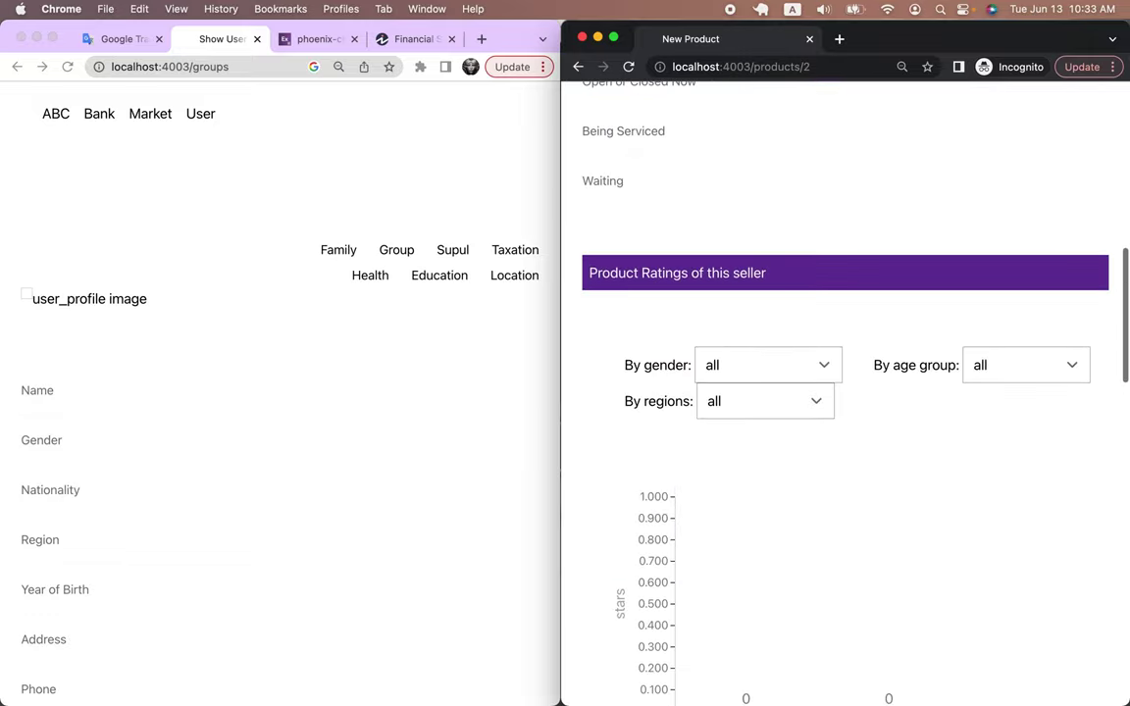
pyautogui.scroll(-1, 843, 392)
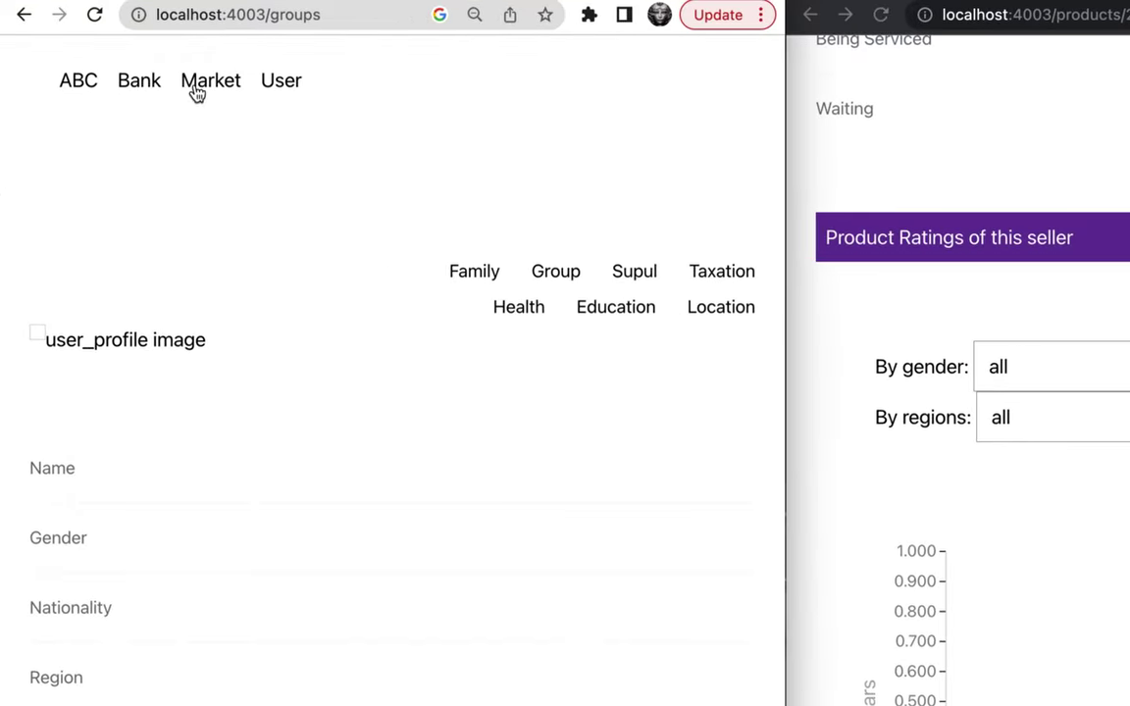
# Show the Market's worldwide product table in the buyer's window
pyautogui.click(202, 85)
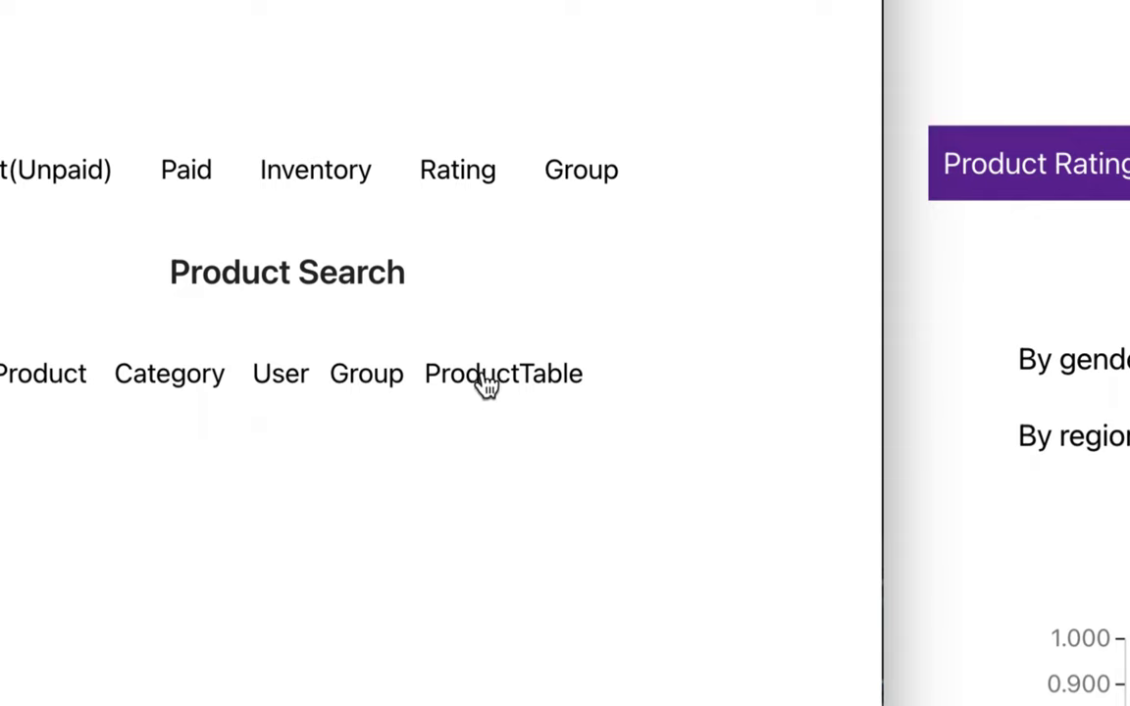
pyautogui.click(550, 380)
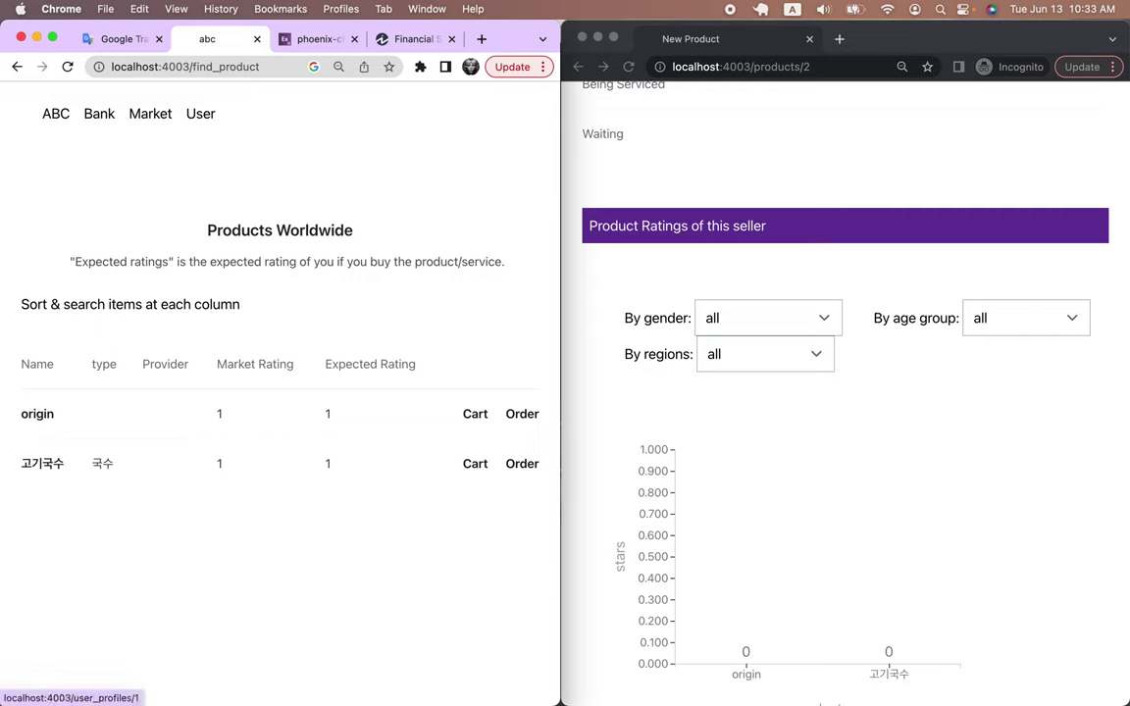
pyautogui.press('super+grave')
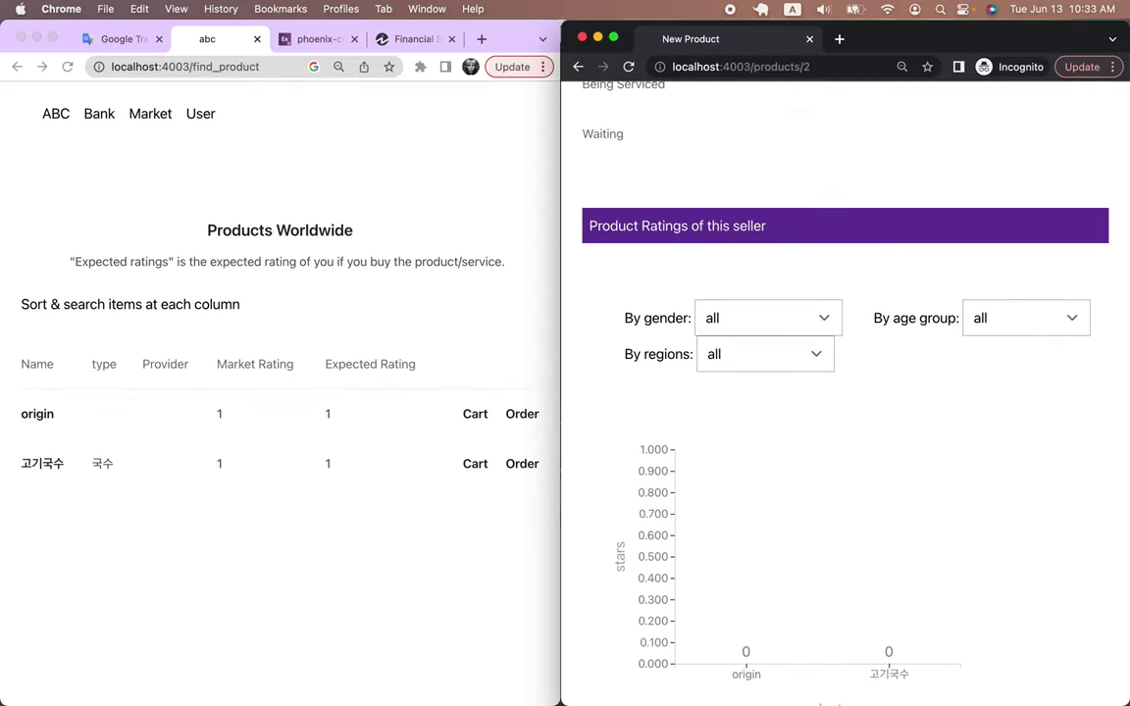
# Start a 고기국수 order with quantity 1, giving an auto-filled total of 7.7e3
pyautogui.click(522, 463)
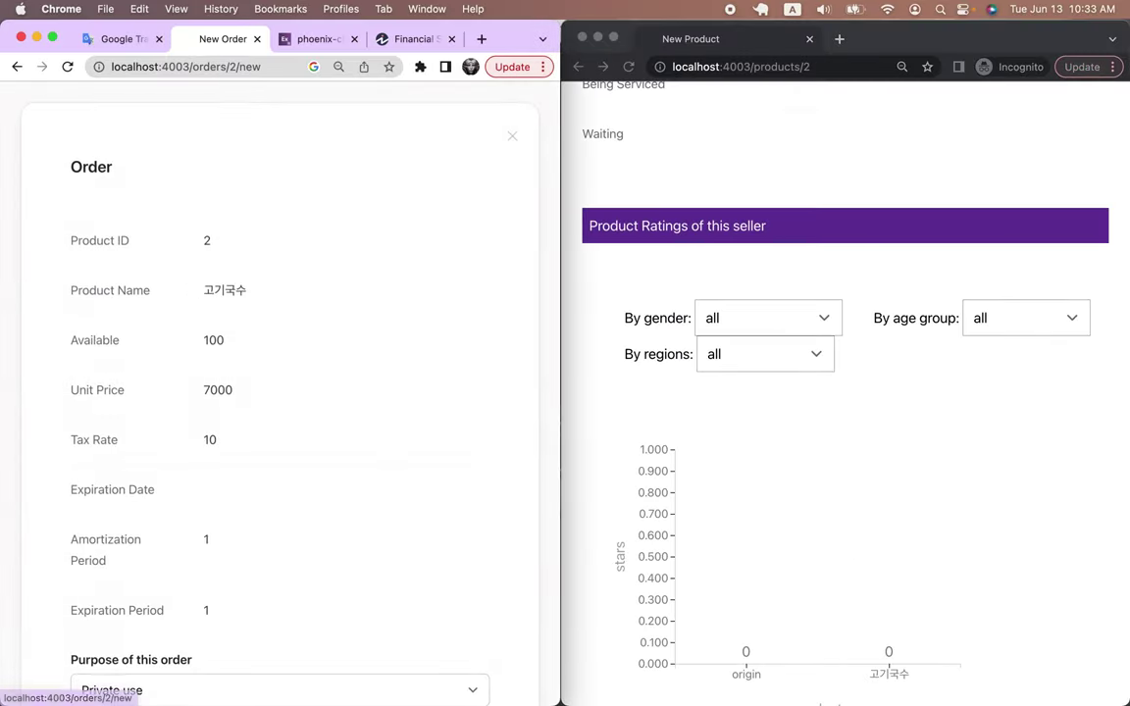
pyautogui.scroll(-5, 280, 393)
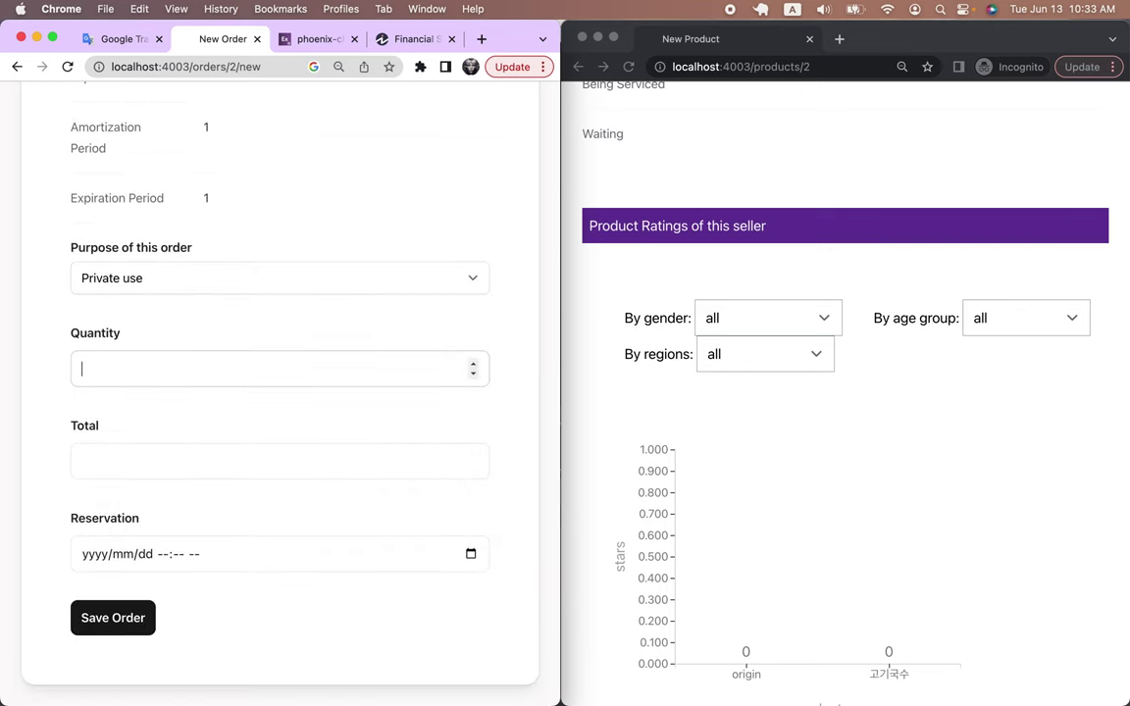
pyautogui.write('1')
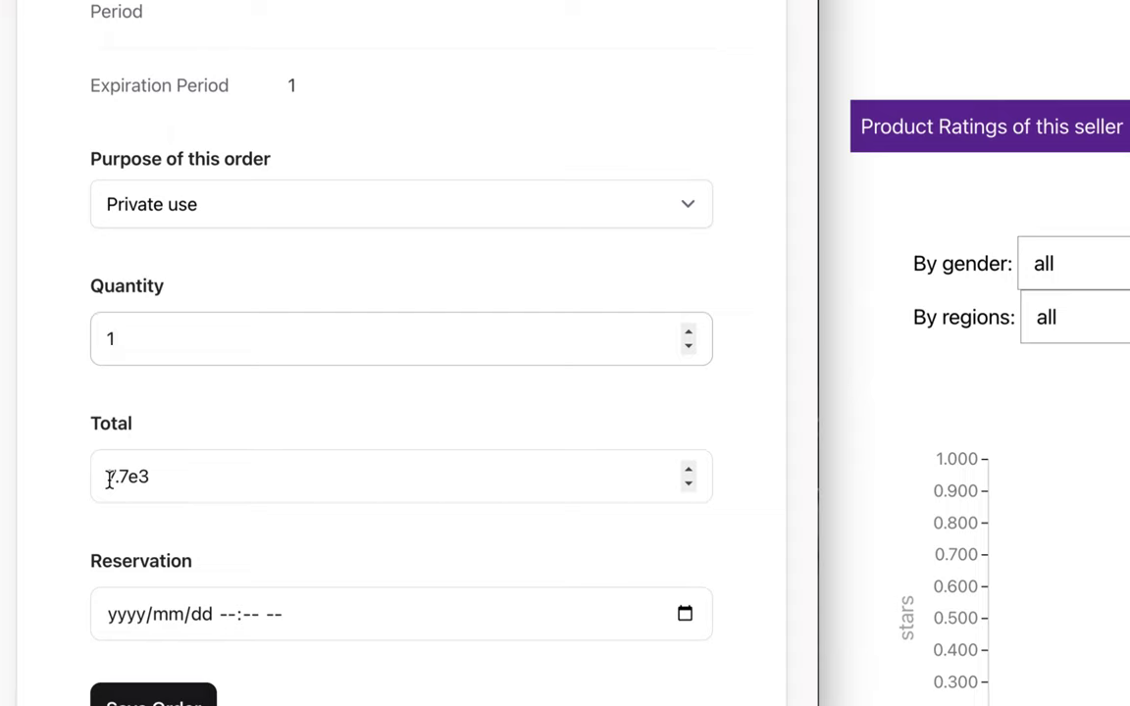
pyautogui.moveTo(165, 474); pyautogui.dragTo(93, 474)
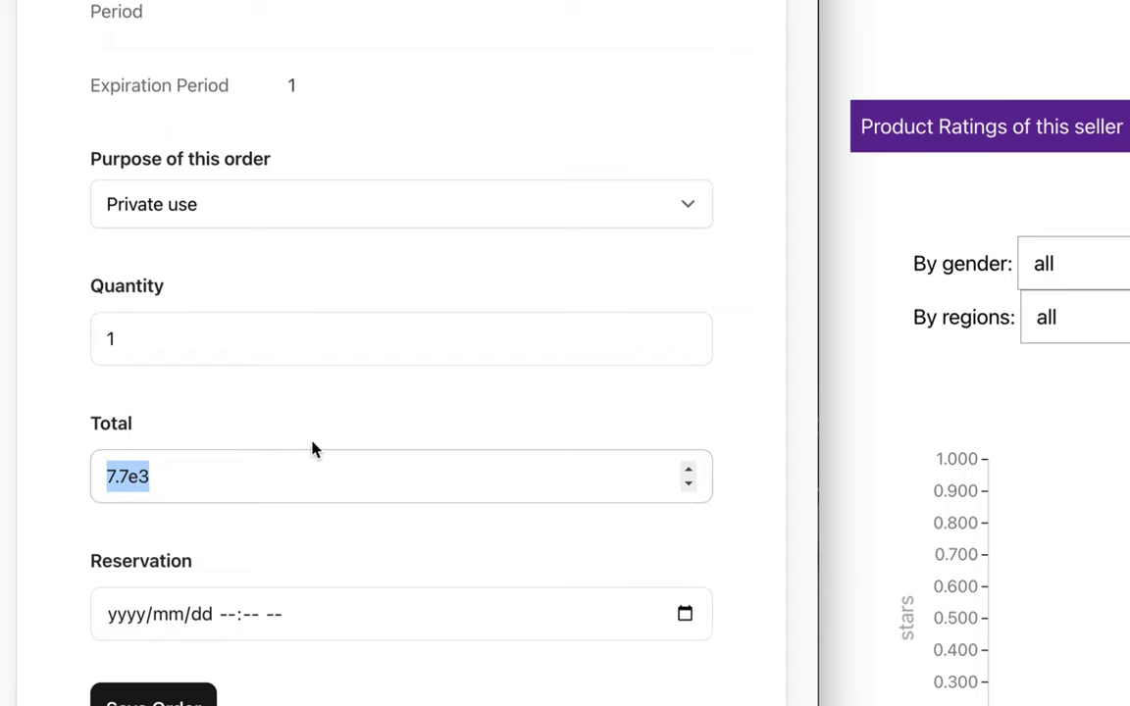
# Switch the order purpose to Public use and back to Private use, then reload the form
pyautogui.click(338, 222)
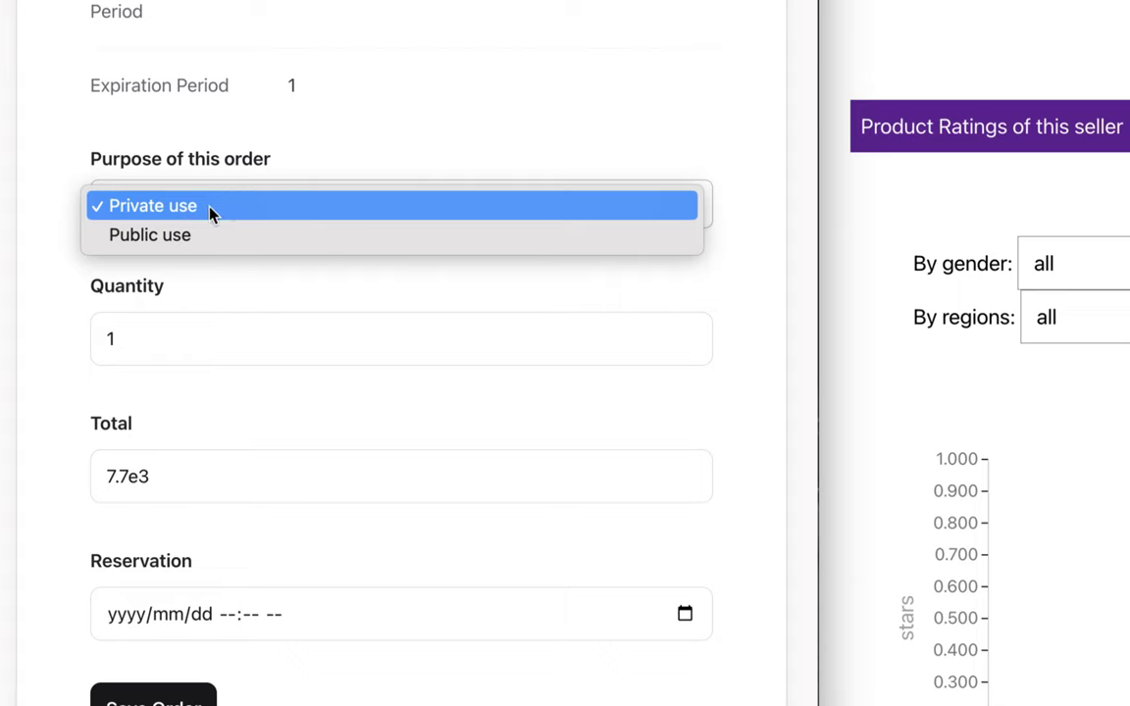
pyautogui.click(180, 235)
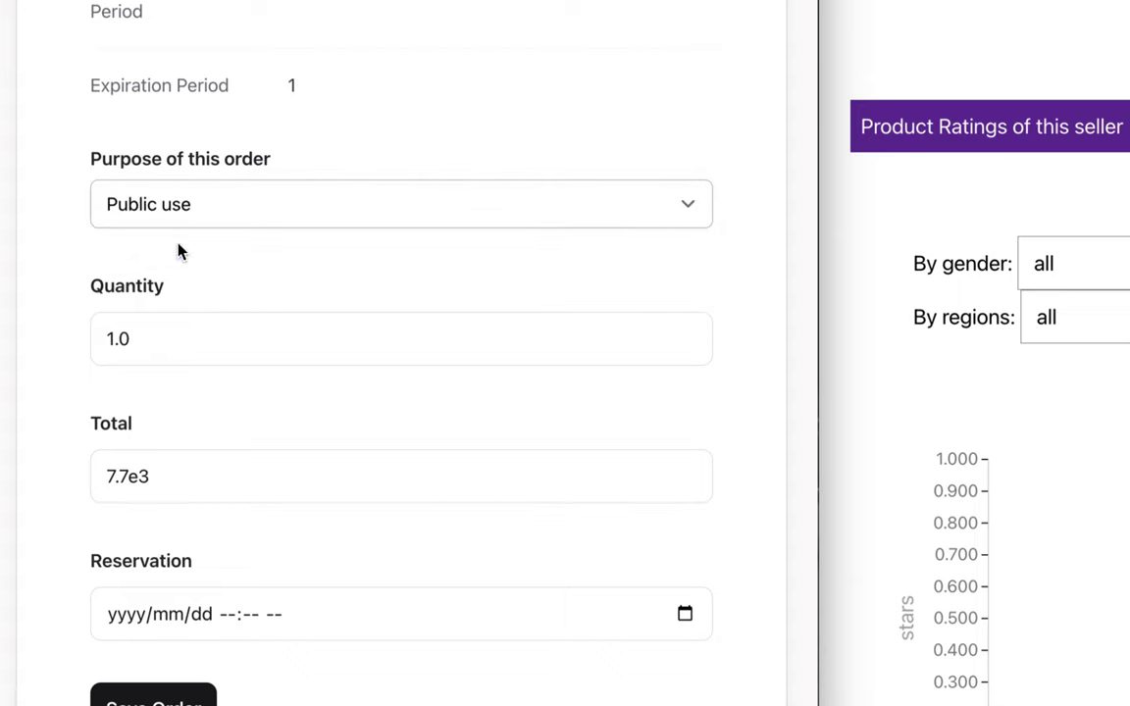
pyautogui.click(222, 208)
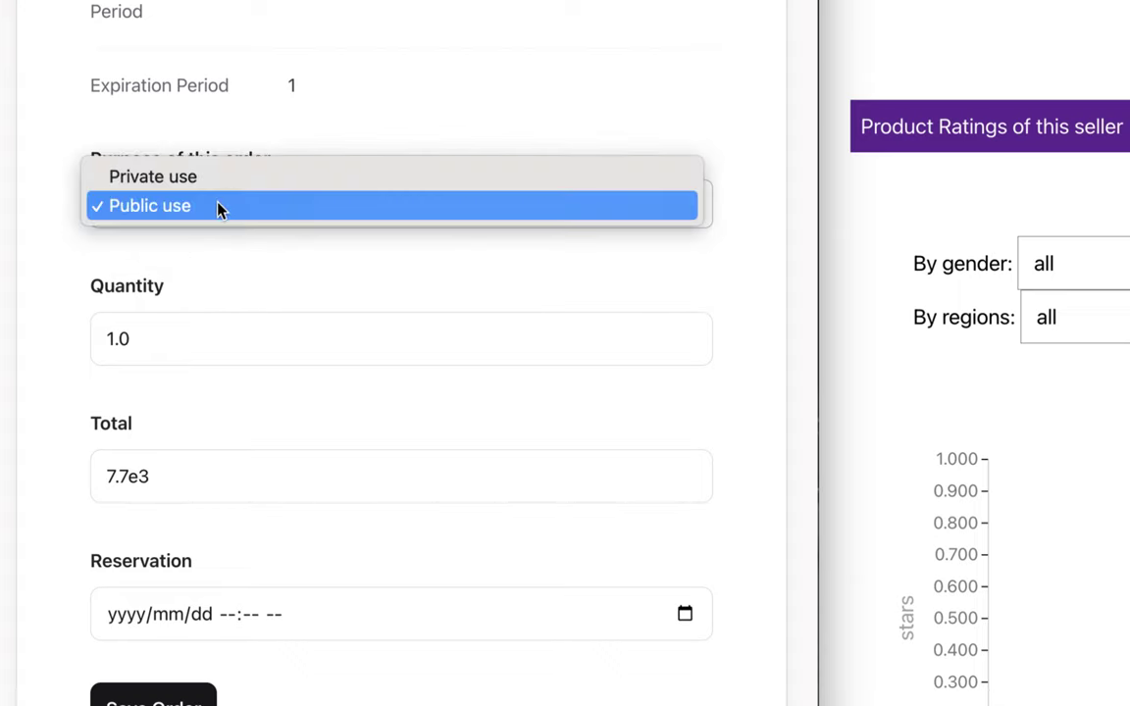
pyautogui.click(217, 189)
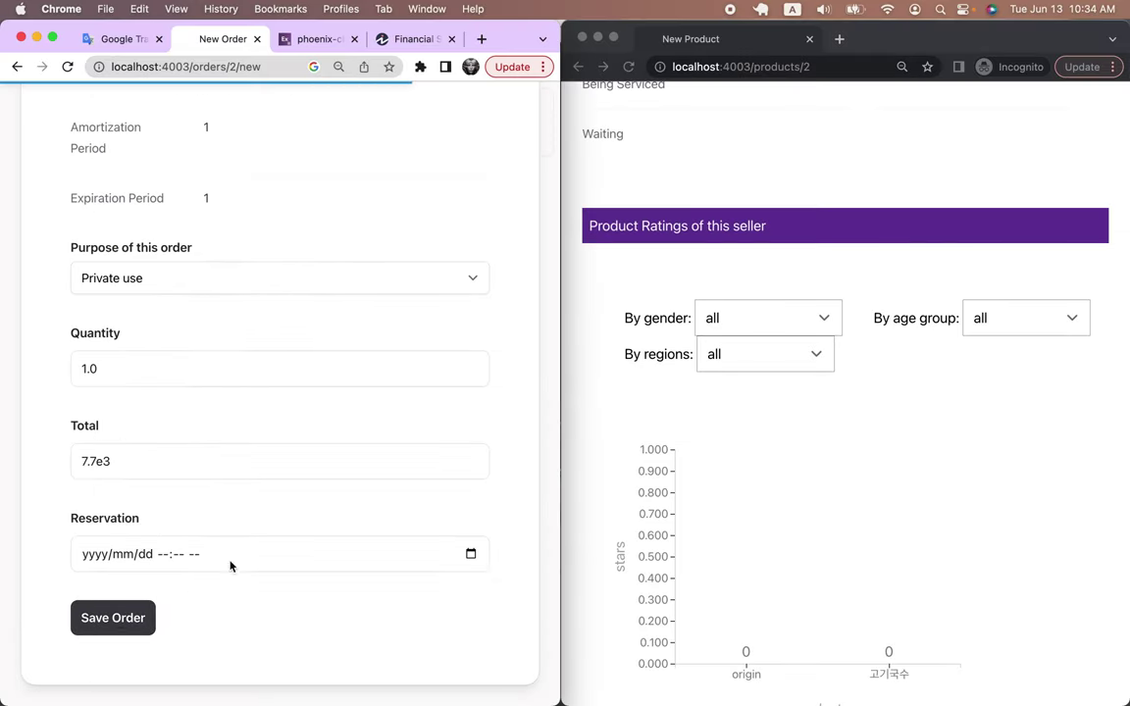
pyautogui.click(66, 67)
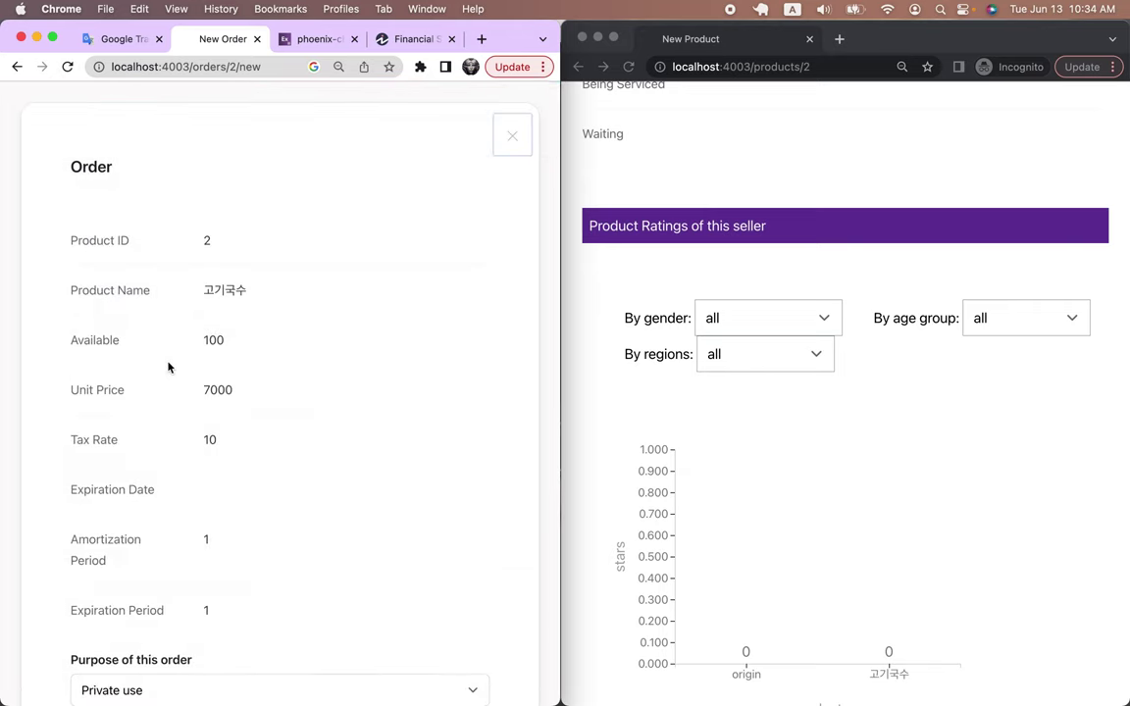
pyautogui.scroll(-10, 167, 367)
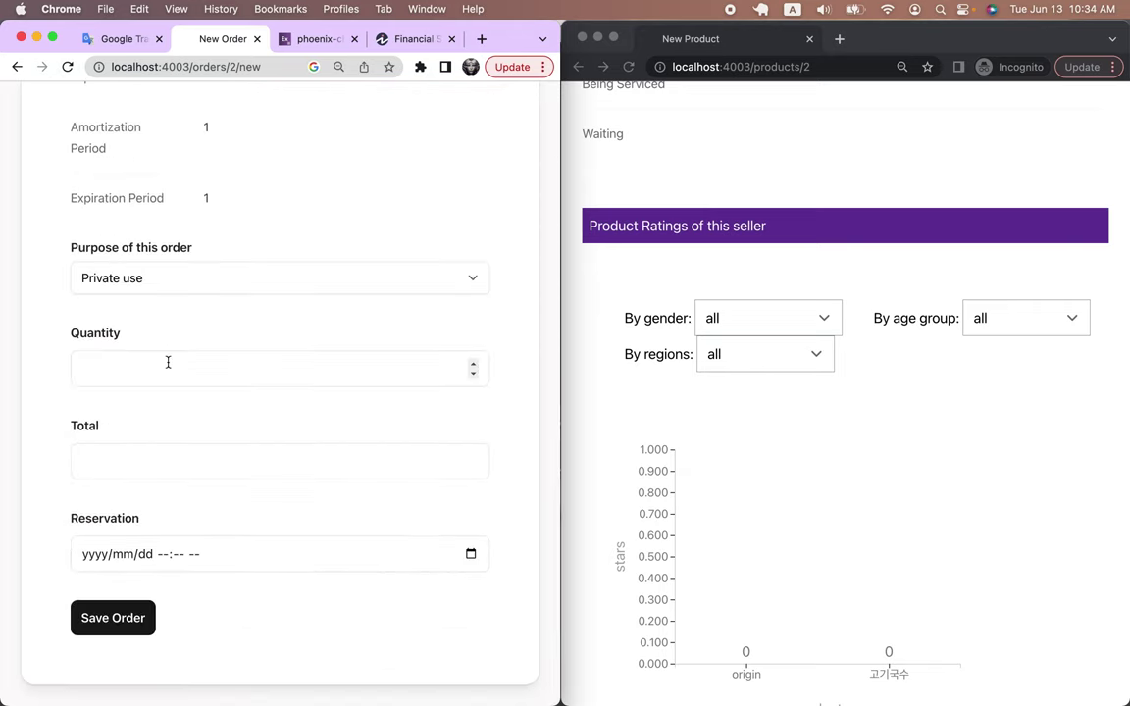
pyautogui.scroll(10, 168, 362)
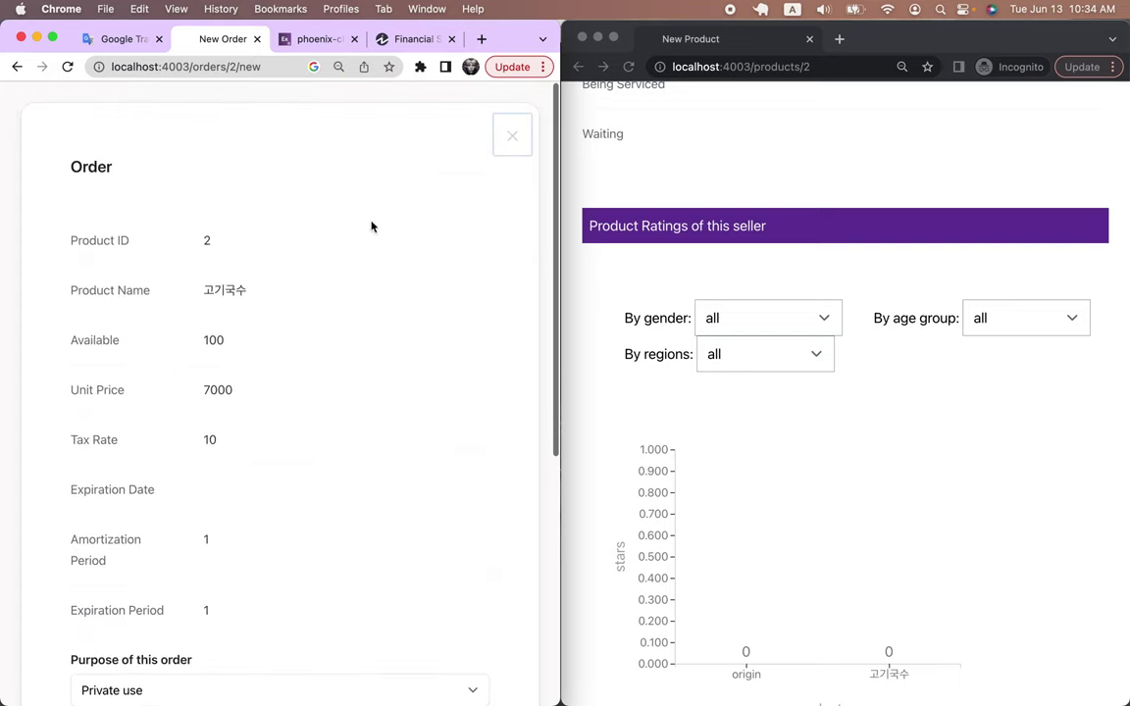
# Reopen the 고기국수 order from the product table, enter quantity 1 and save it
pyautogui.click(517, 140)
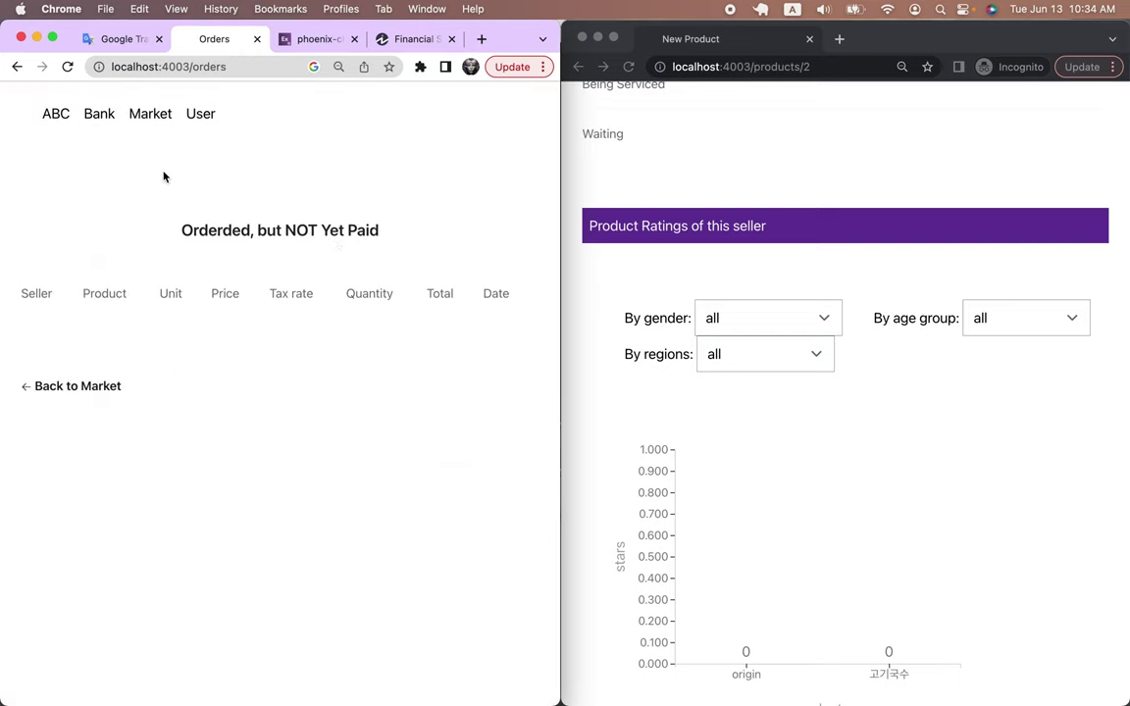
pyautogui.click(157, 115)
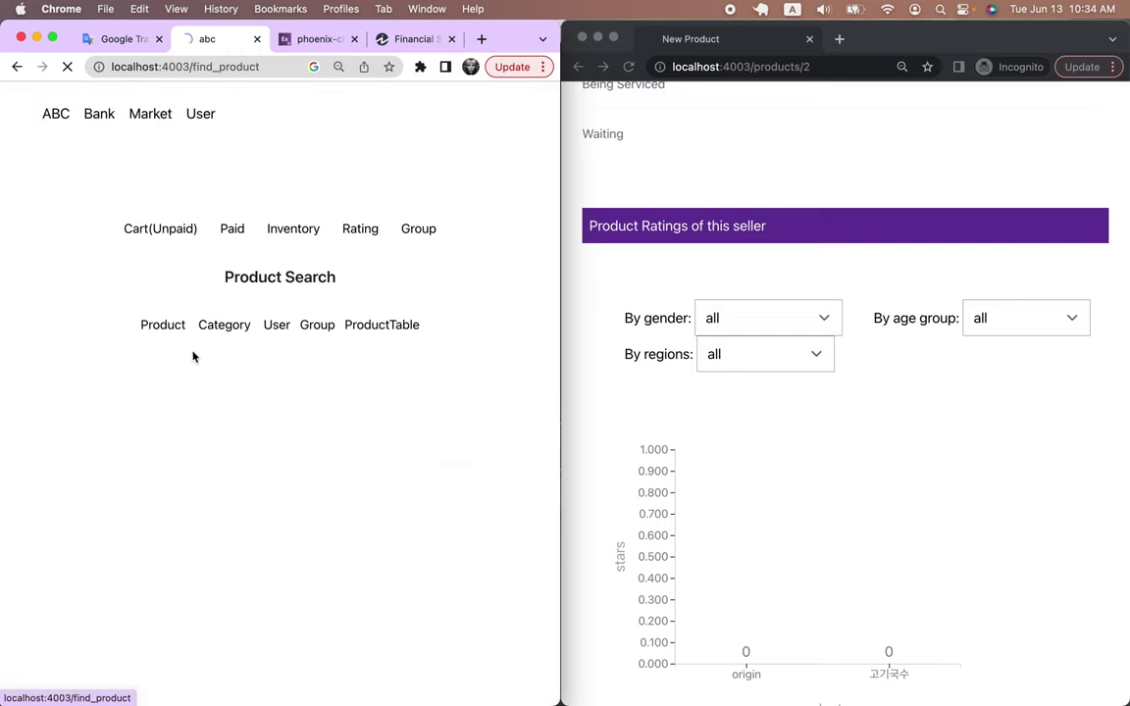
pyautogui.click(374, 324)
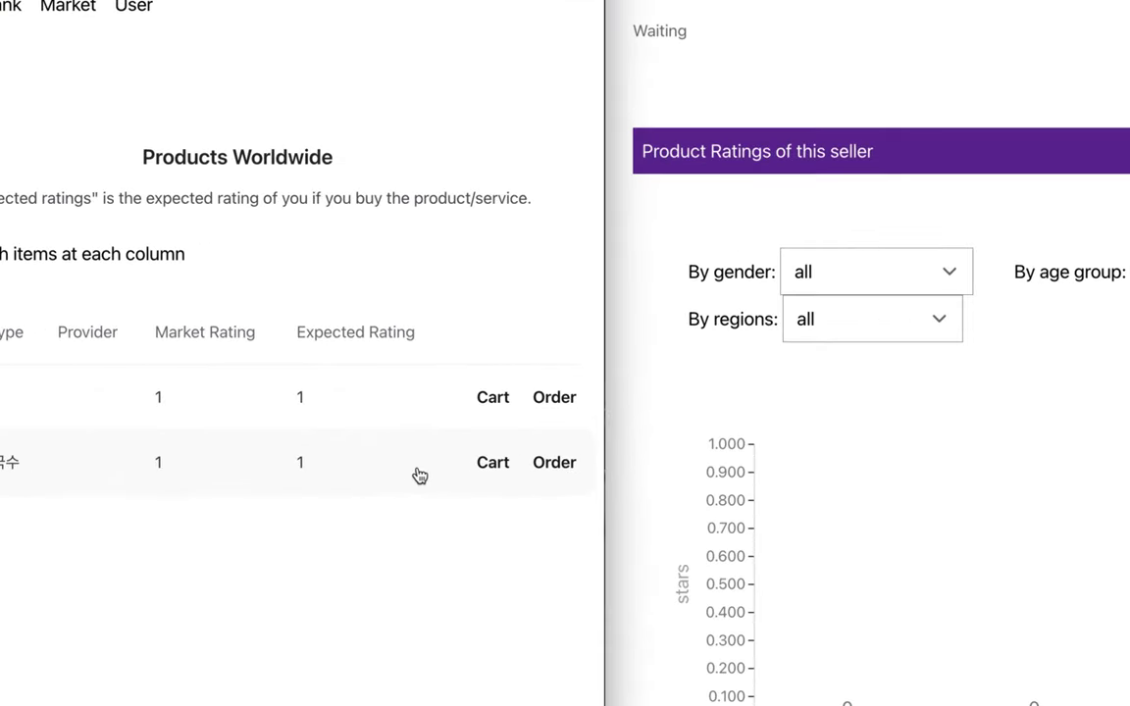
pyautogui.click(567, 465)
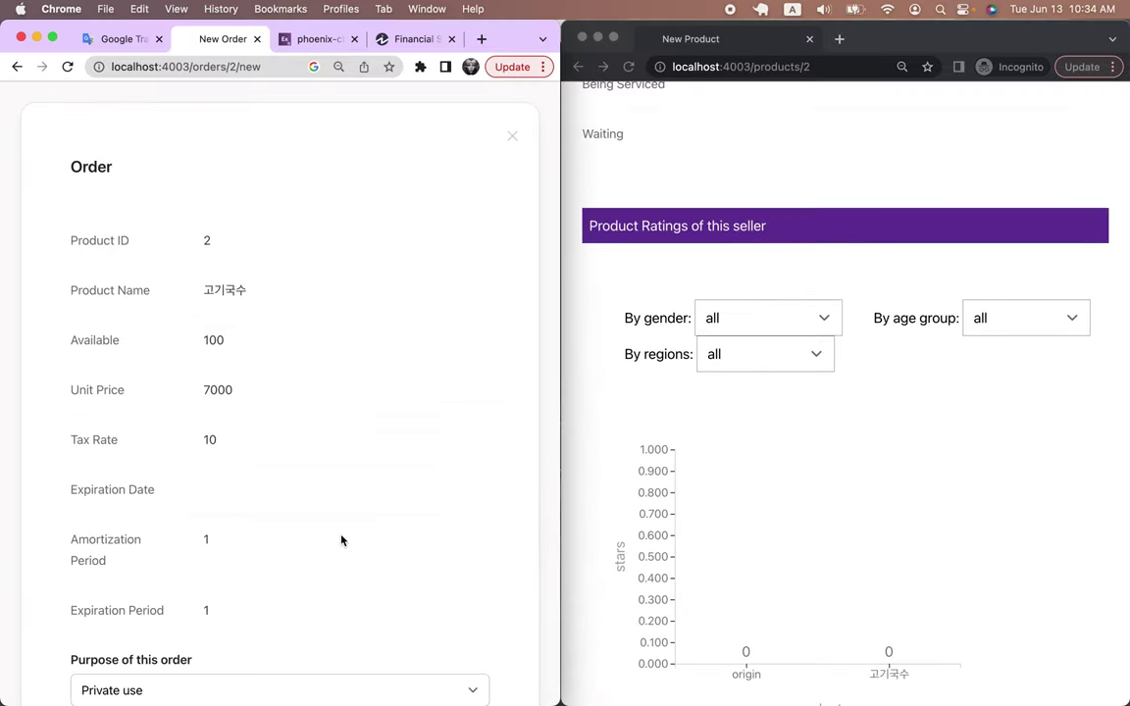
pyautogui.scroll(-5, 341, 541)
pyautogui.click(194, 455)
pyautogui.write('1')
pyautogui.scroll(-2, 59, 577)
pyautogui.click(99, 621)
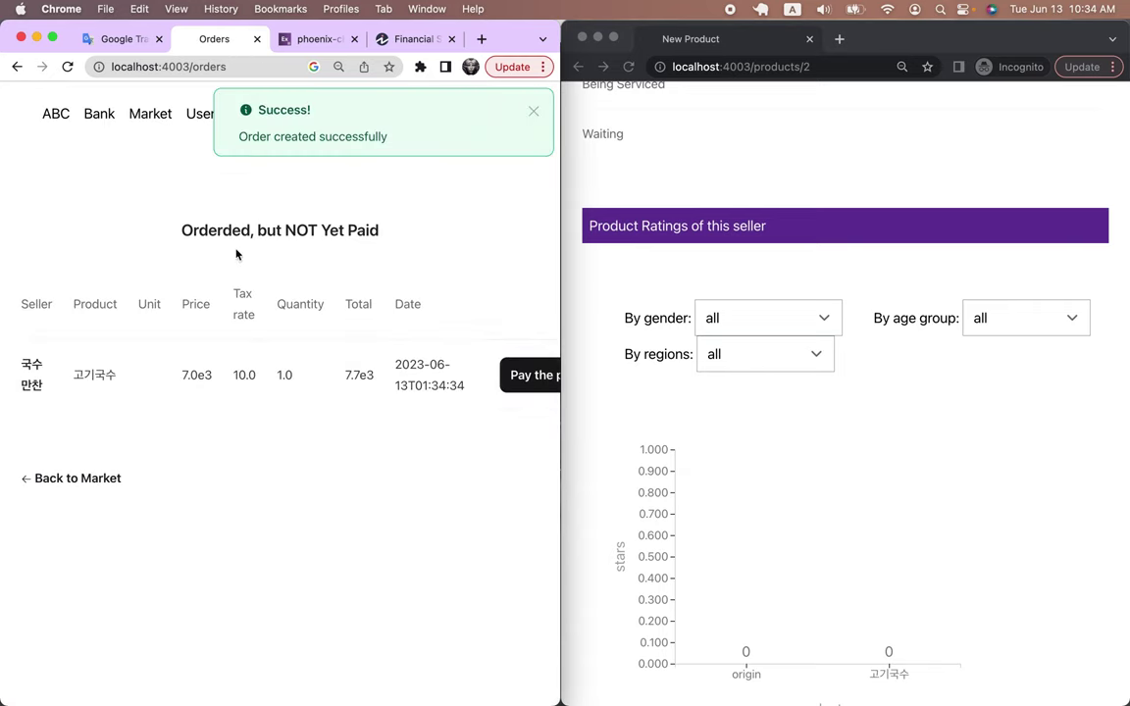
pyautogui.click(534, 111)
# Pay for the 고기국수 order from the unpaid cart
pyautogui.click(150, 115)
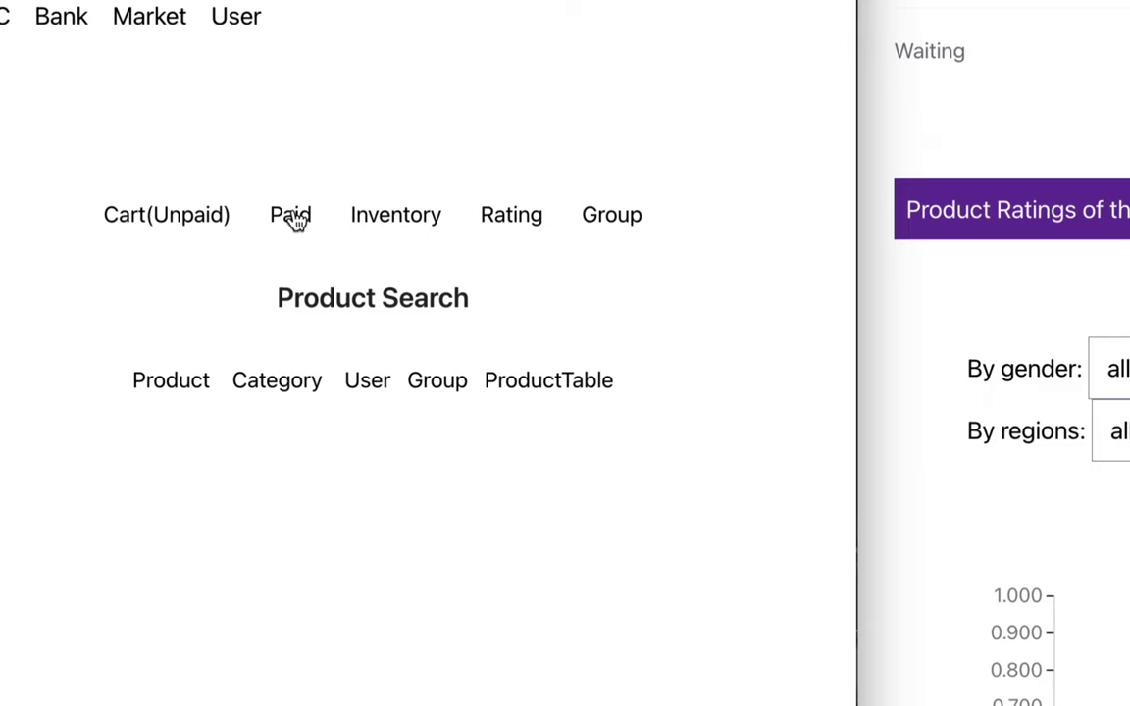
pyautogui.click(194, 217)
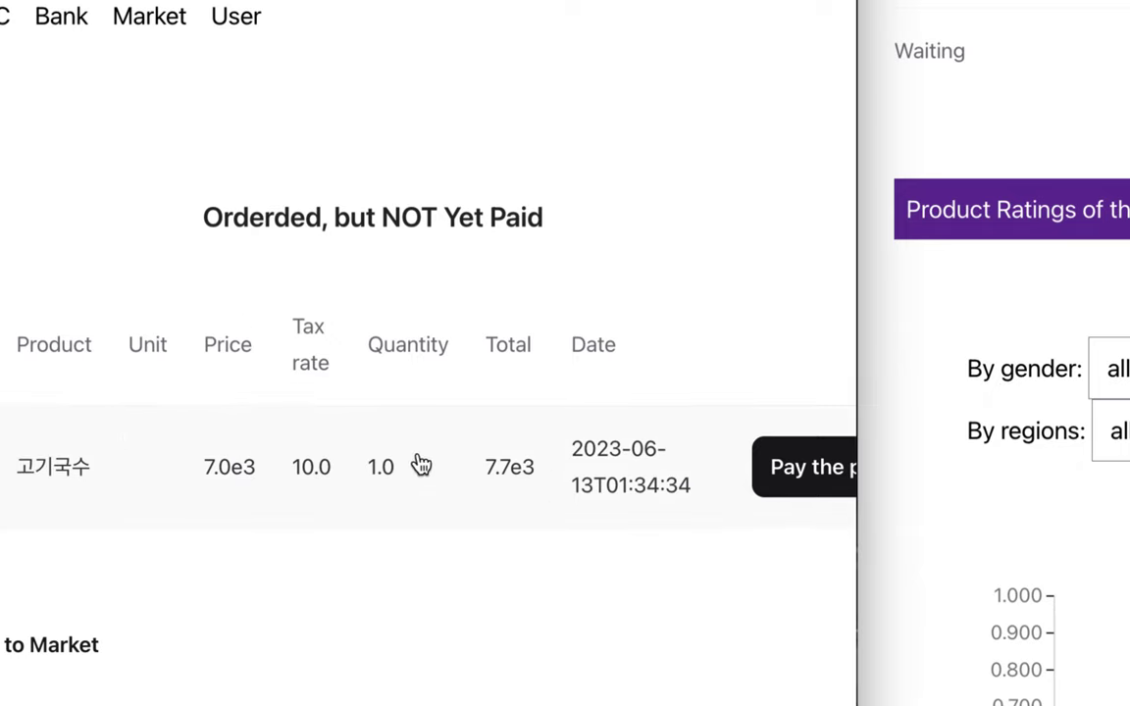
pyautogui.hscroll(3, 812, 472)
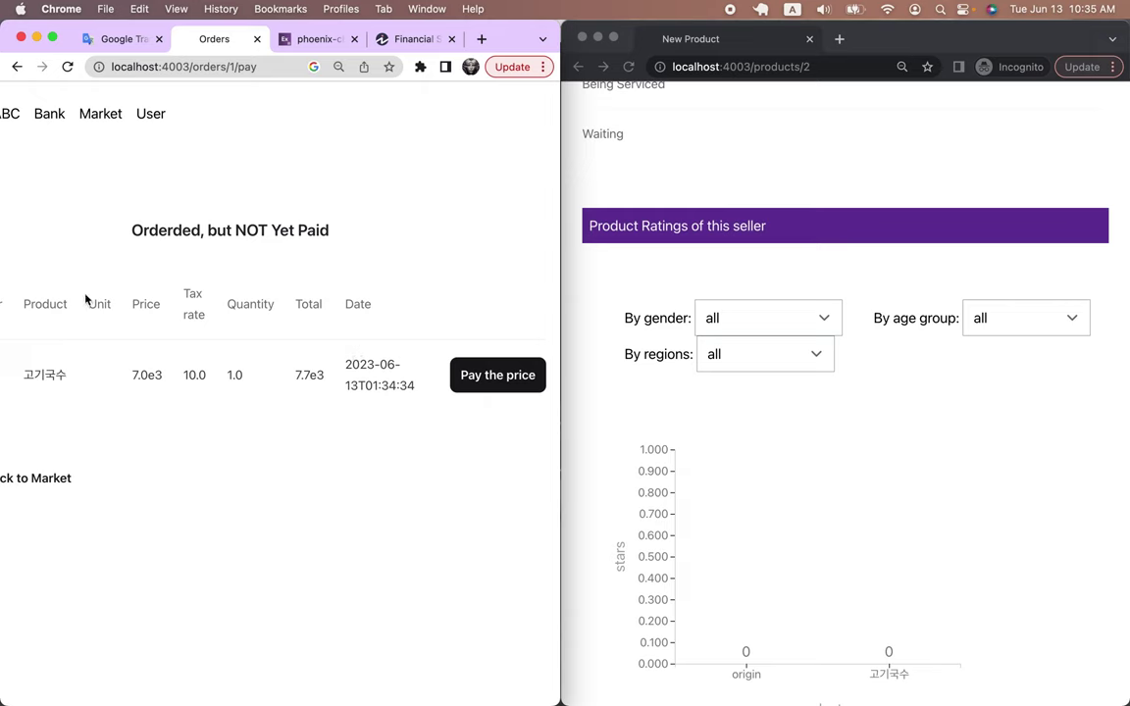
# Confirm the unpaid cart is empty, view Paid Orders, and glance at the code editor logs
pyautogui.click(92, 117)
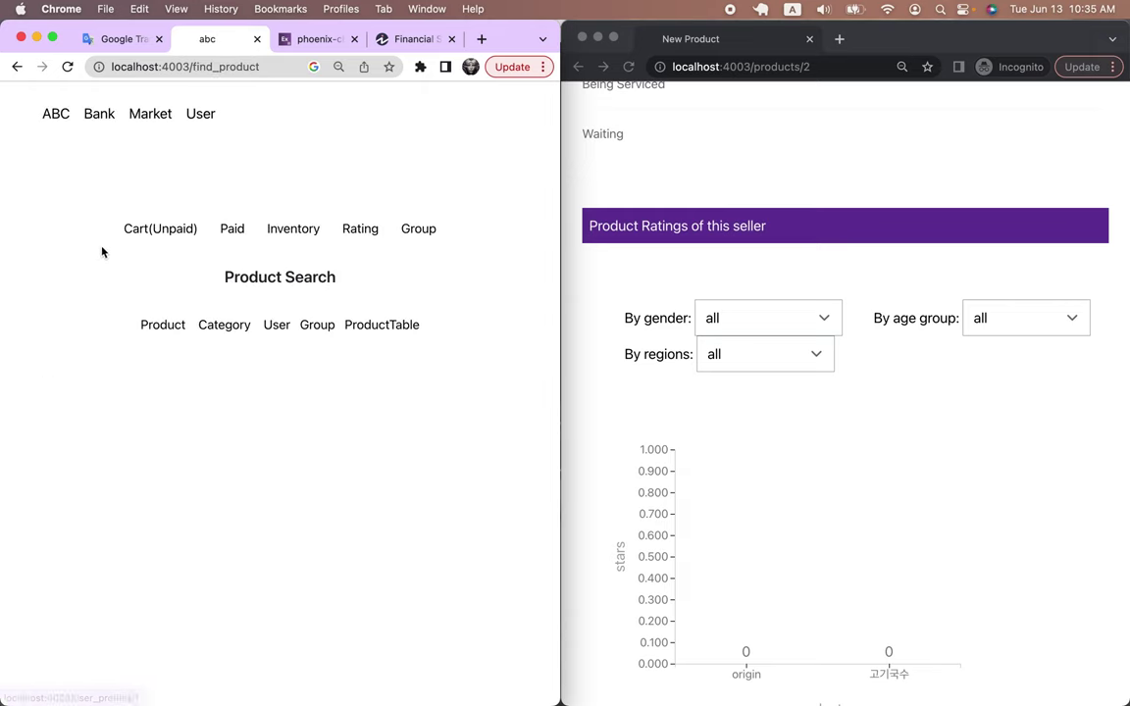
pyautogui.click(158, 231)
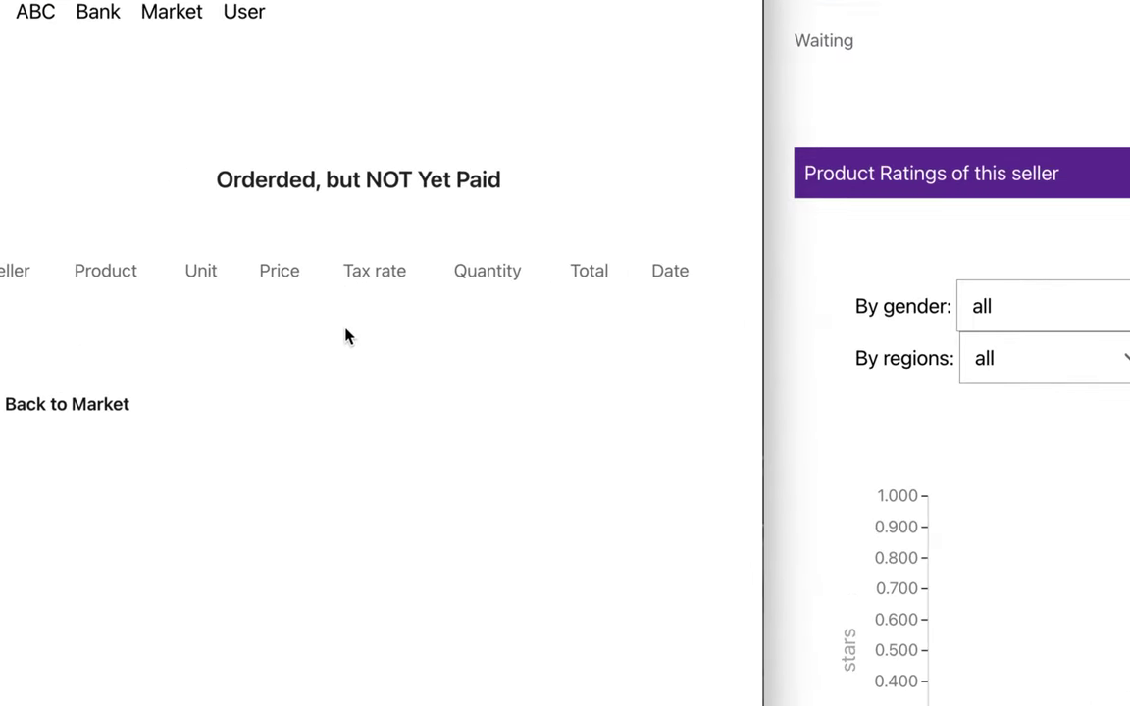
pyautogui.click(182, 14)
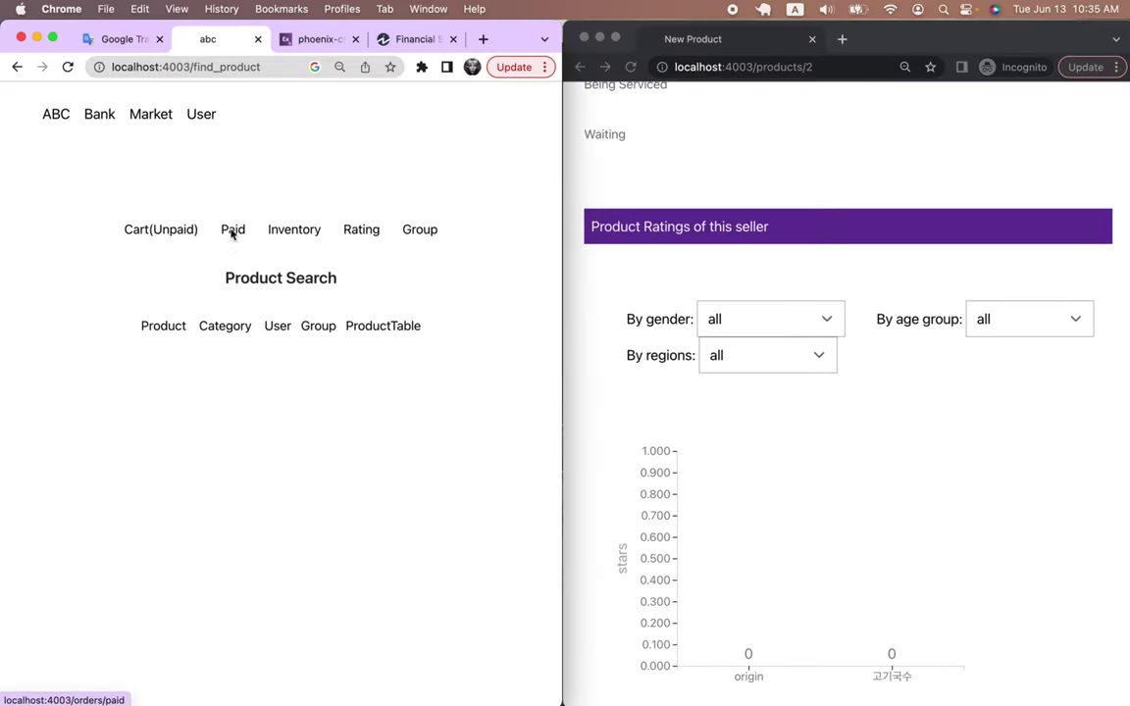
pyautogui.click(233, 231)
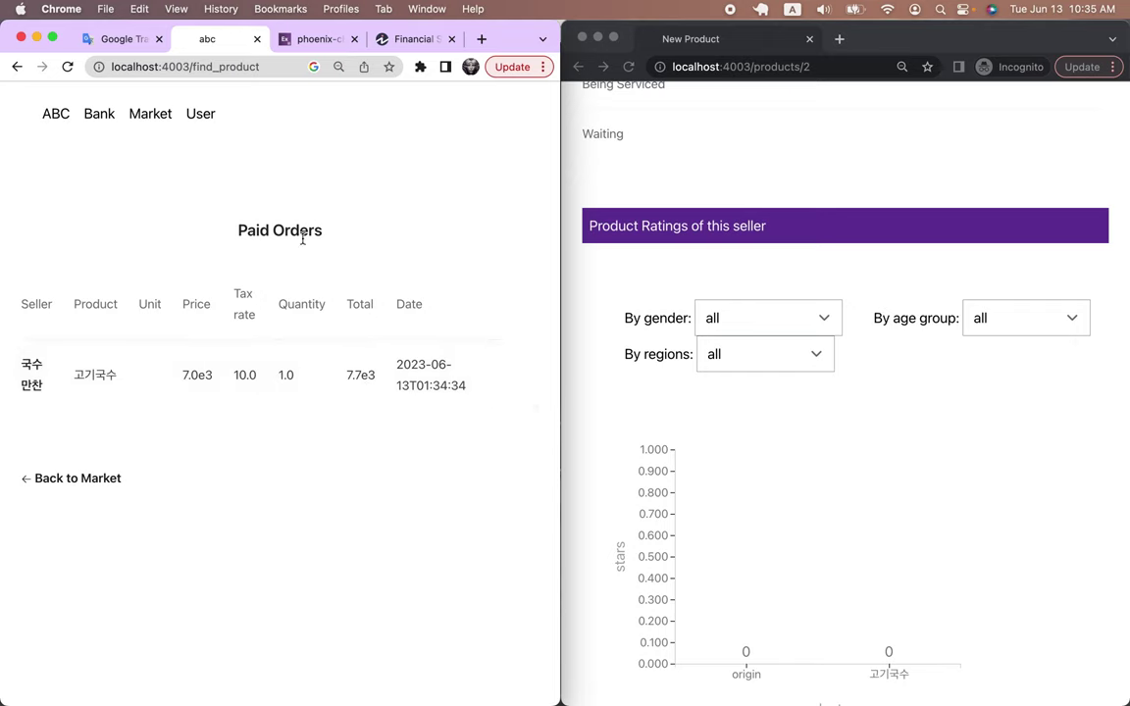
pyautogui.press('super+Tab')
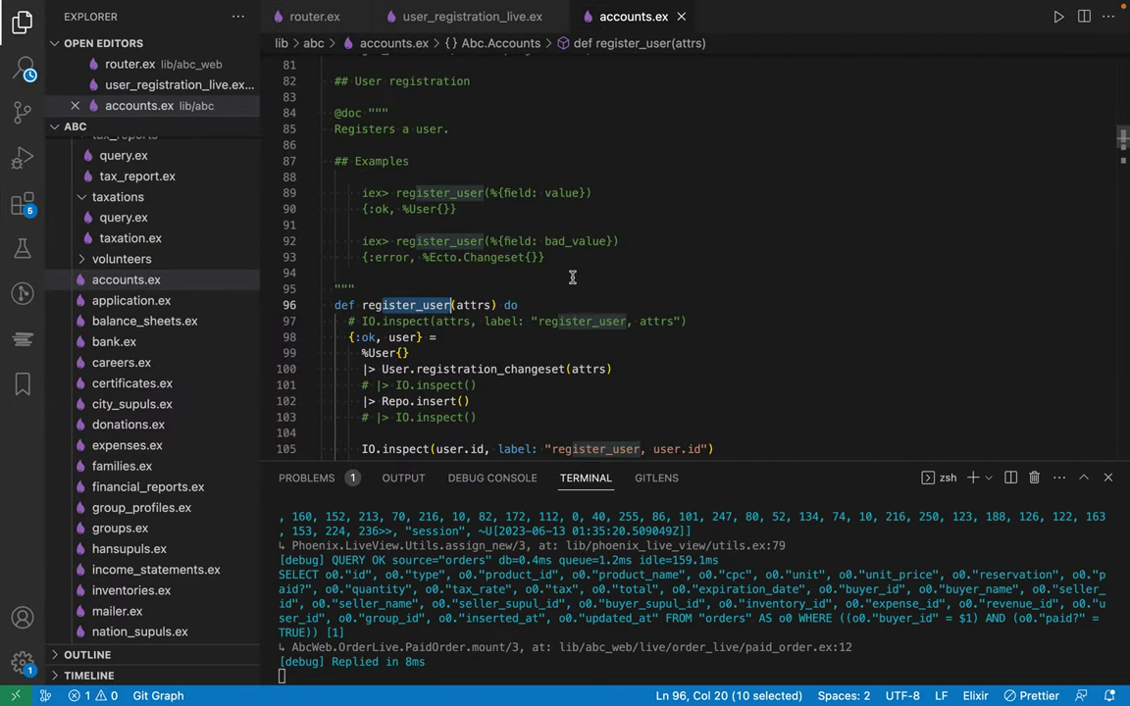
pyautogui.press('super+Tab')
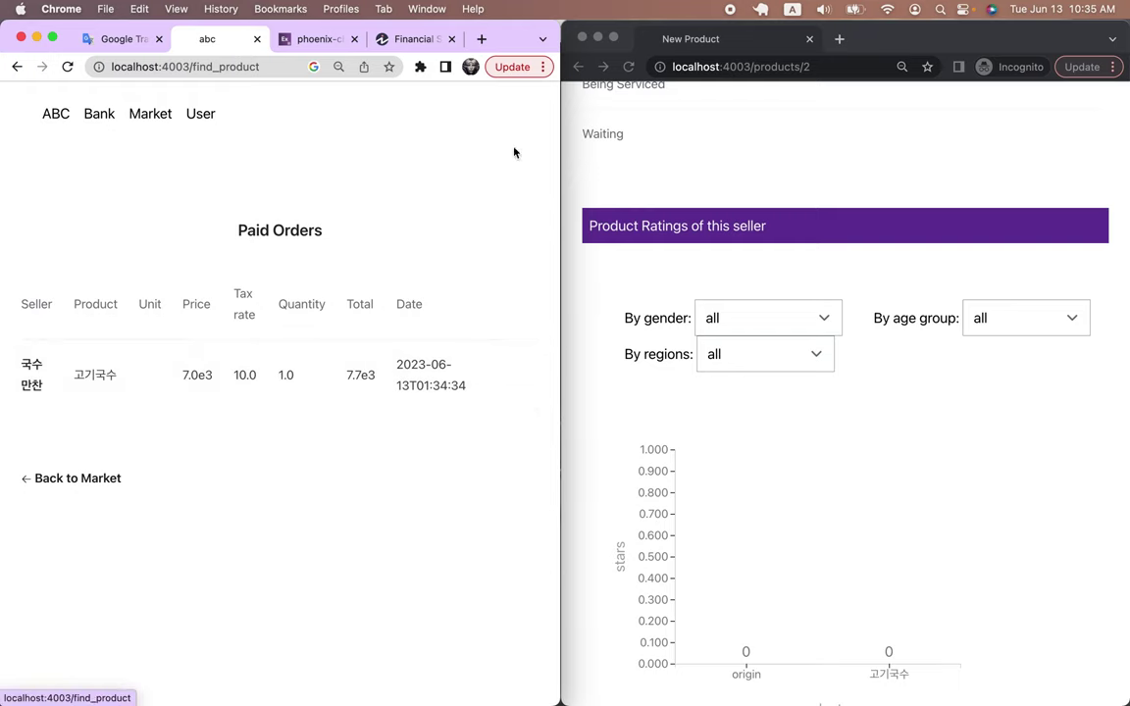
# Review the buyer's revenue and expense records, then the income statement's 7.7e3 Other Expense
pyautogui.click(669, 157)
pyautogui.scroll(5, 671, 158)
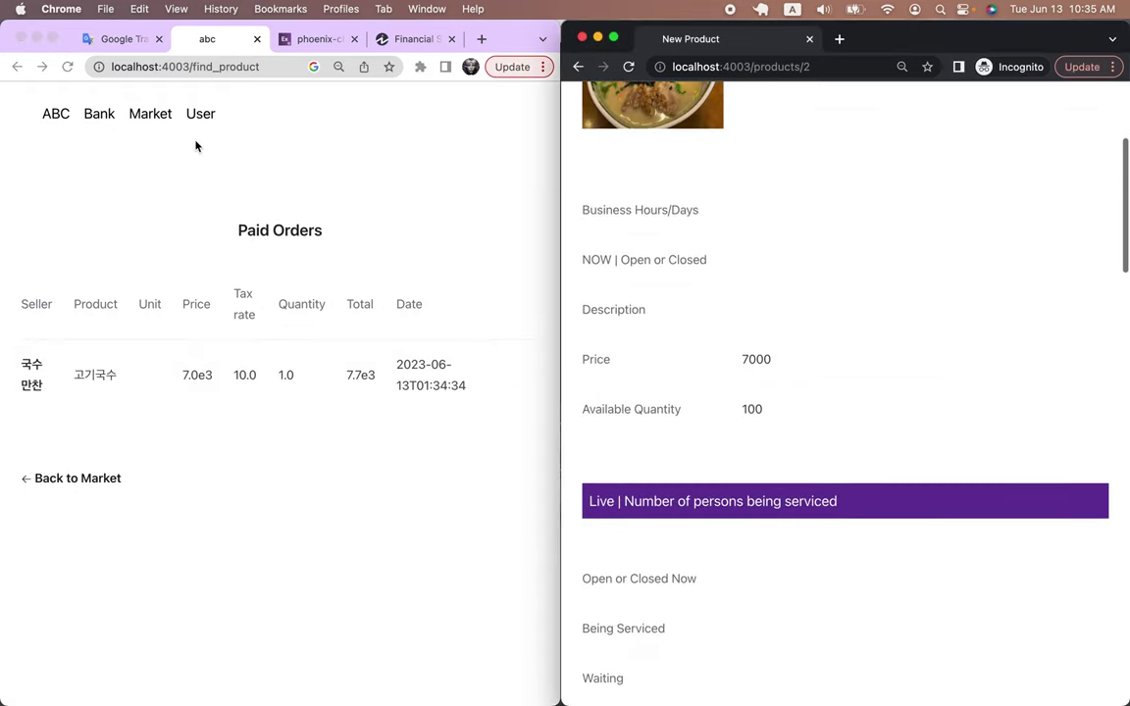
pyautogui.click(93, 115)
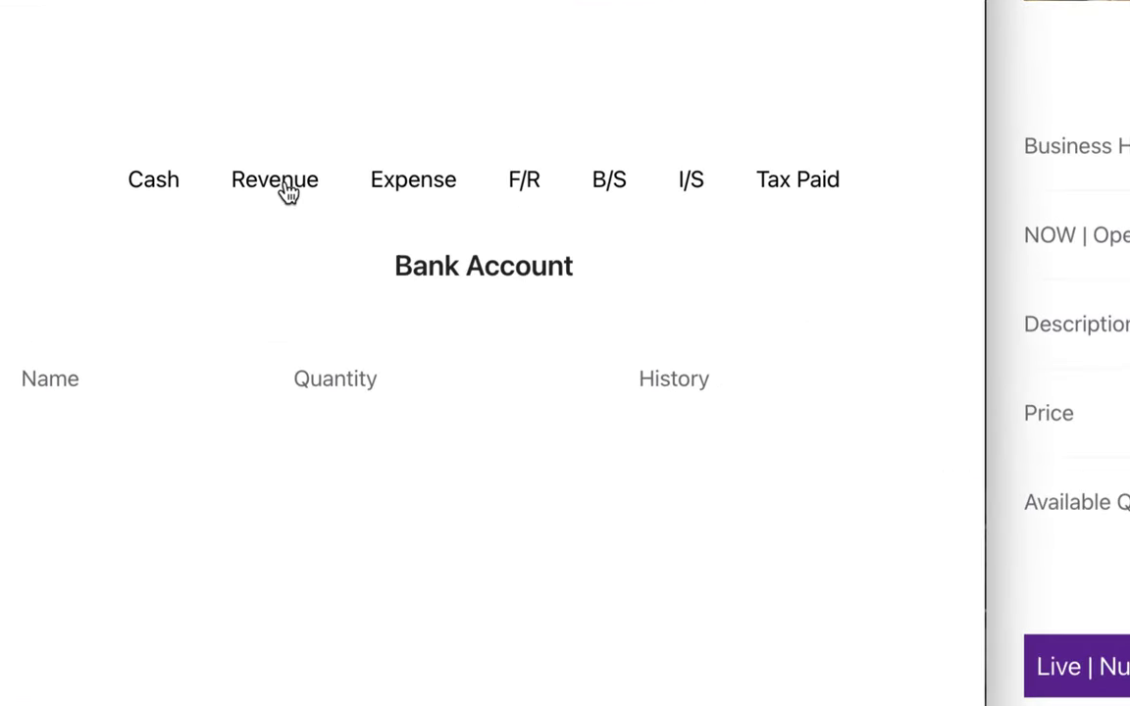
pyautogui.click(285, 186)
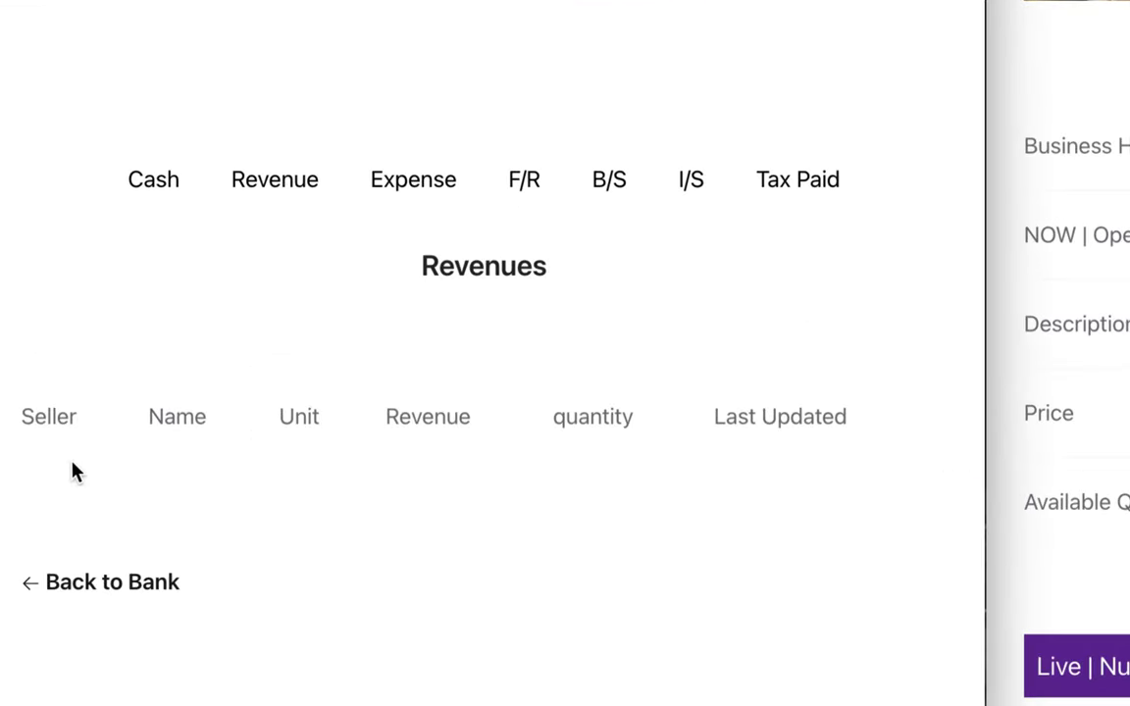
pyautogui.click(420, 187)
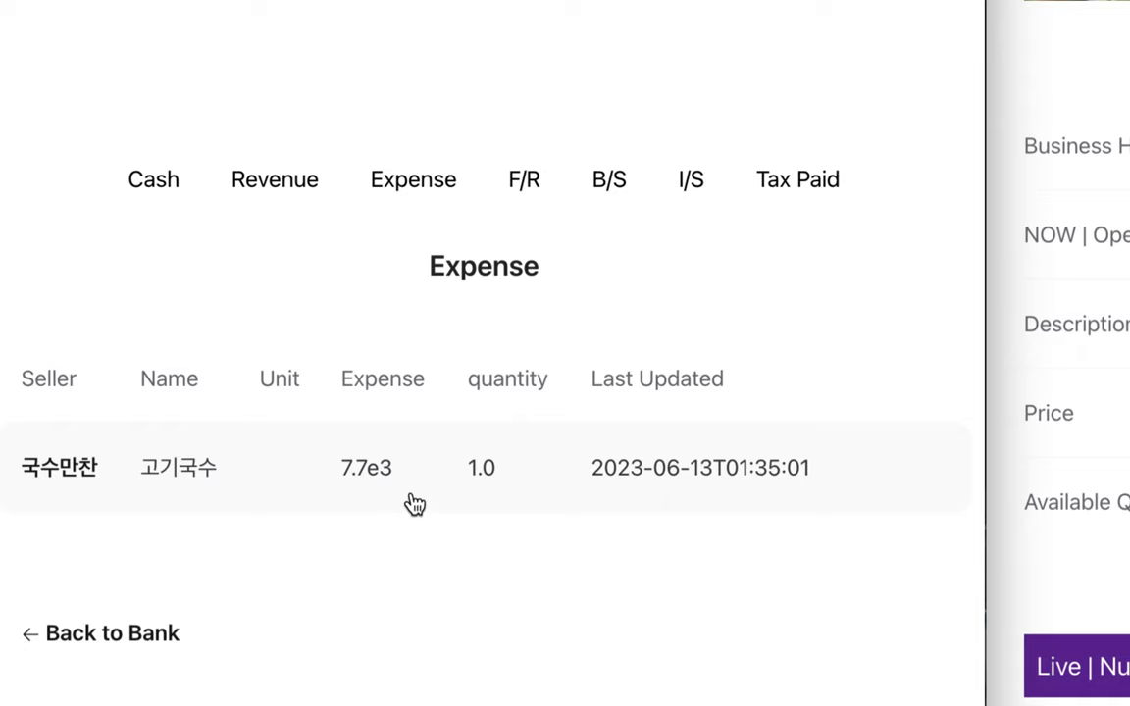
pyautogui.click(691, 187)
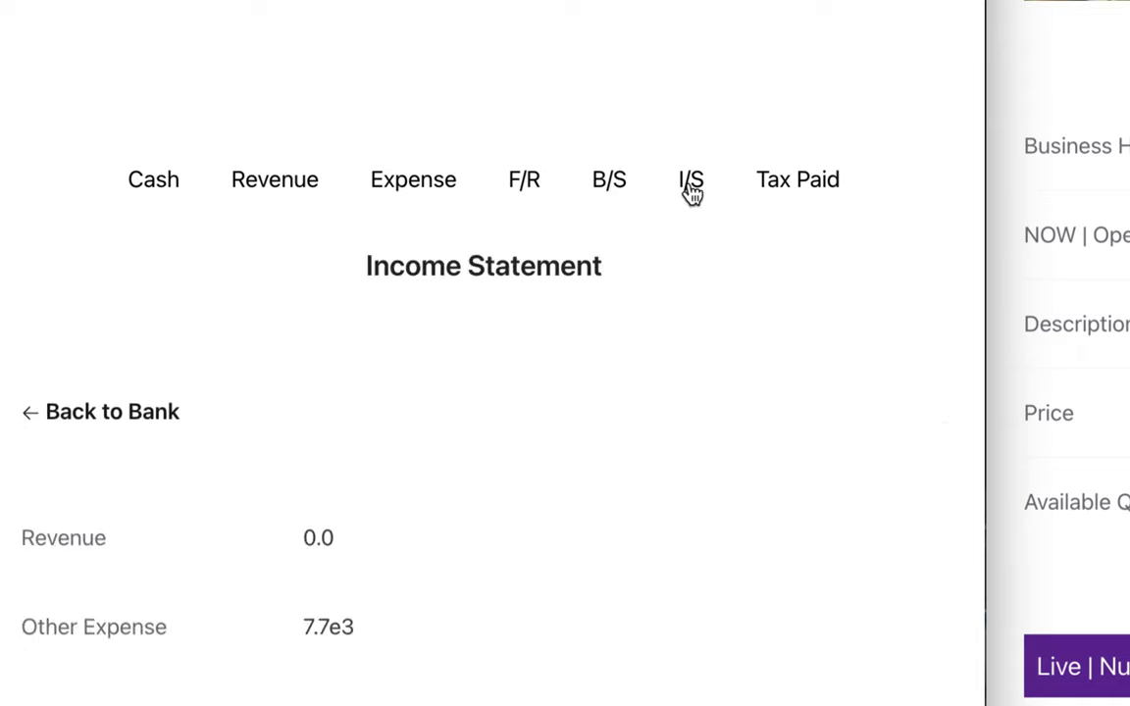
pyautogui.scroll(-3, 126, 594)
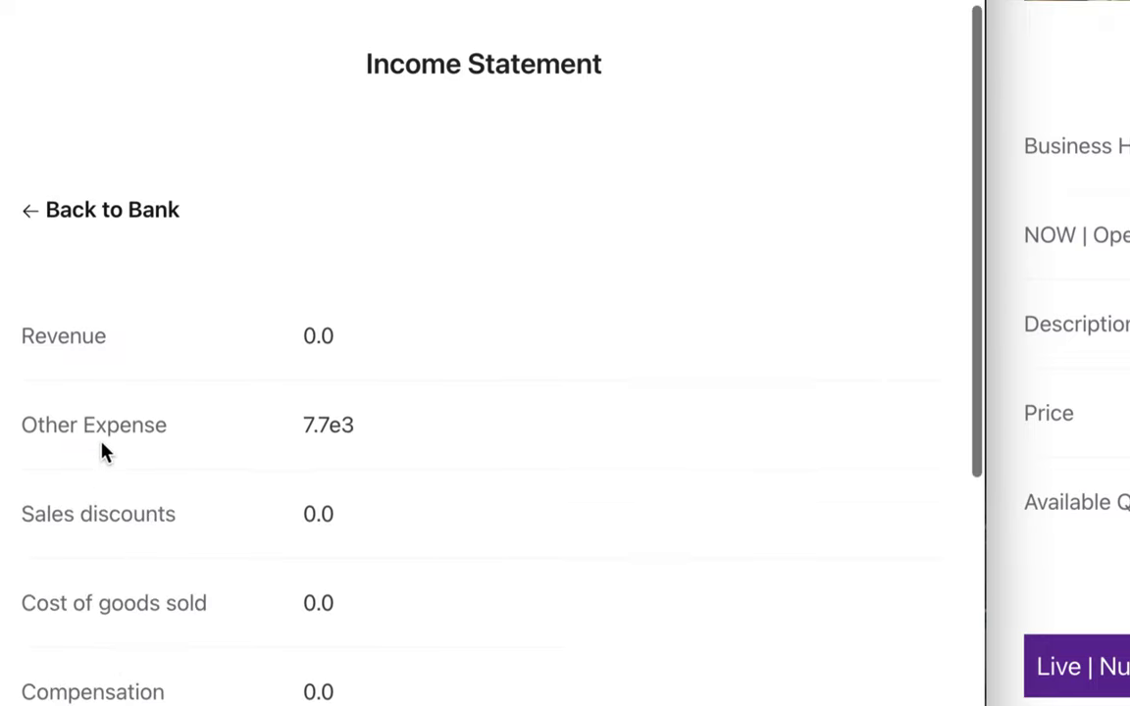
pyautogui.moveTo(308, 429); pyautogui.dragTo(370, 433)
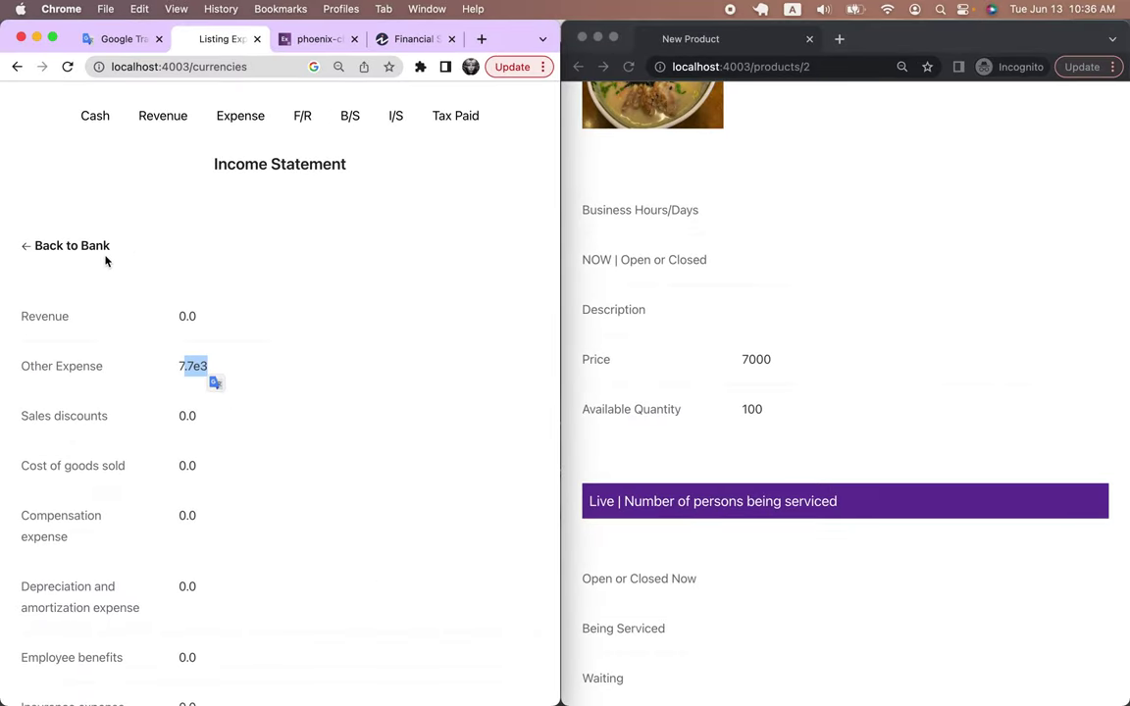
pyautogui.rightClick(107, 256)
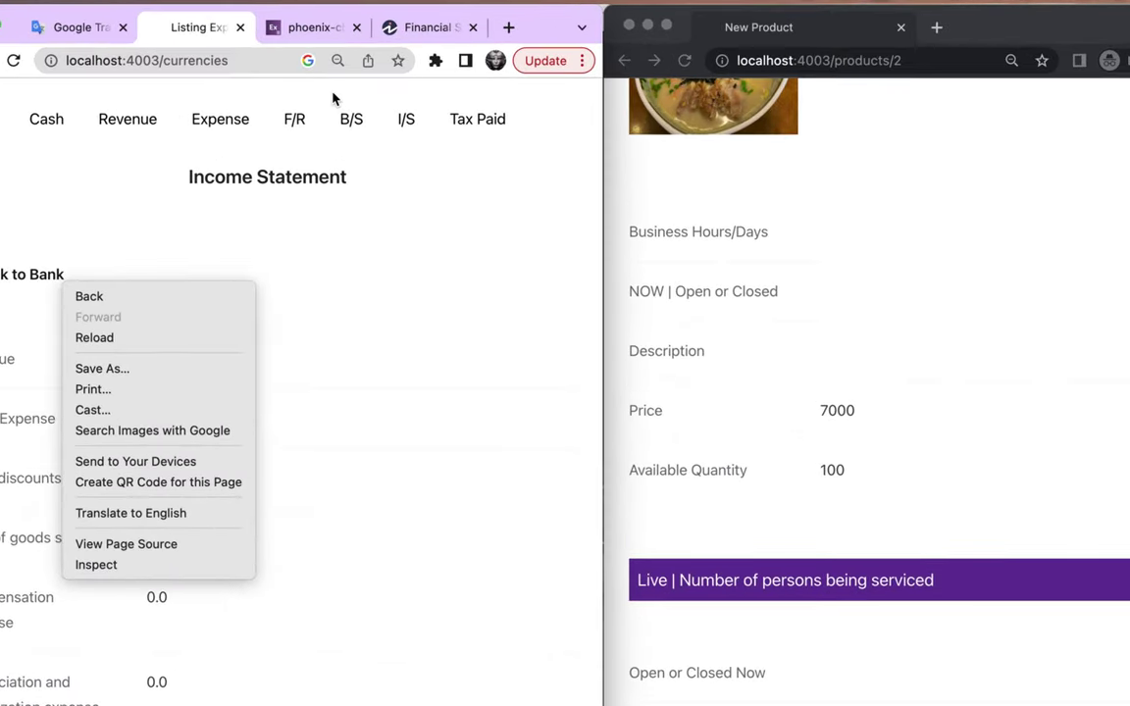
pyautogui.click(338, 136)
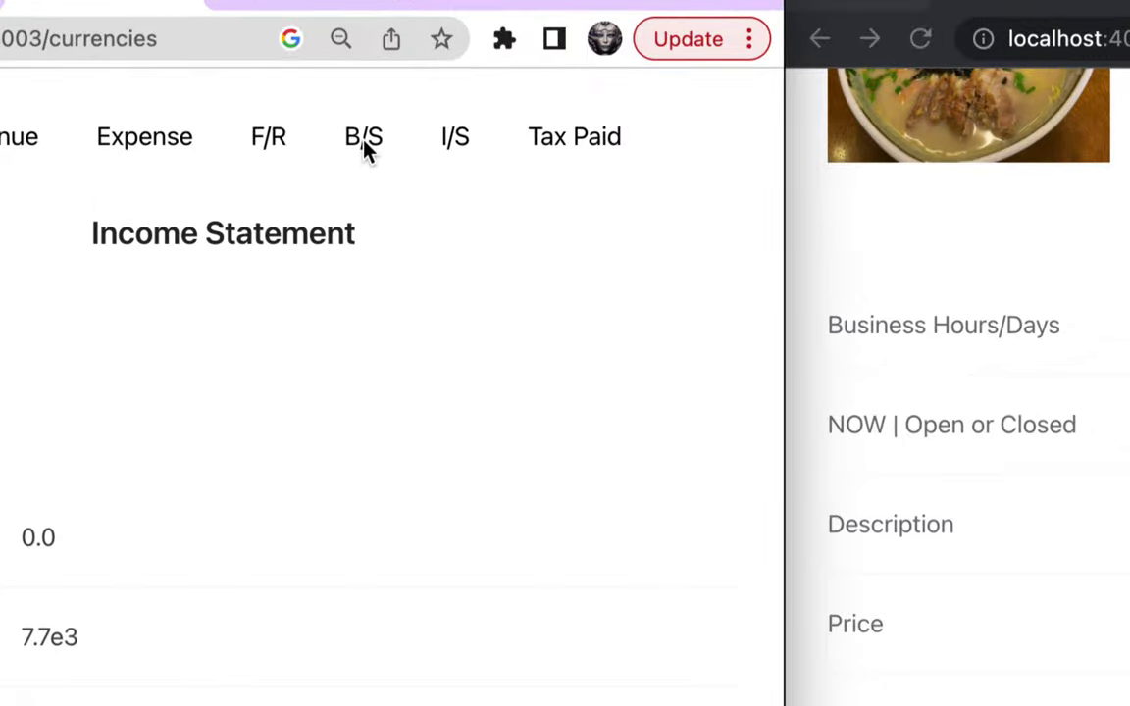
pyautogui.click(363, 147)
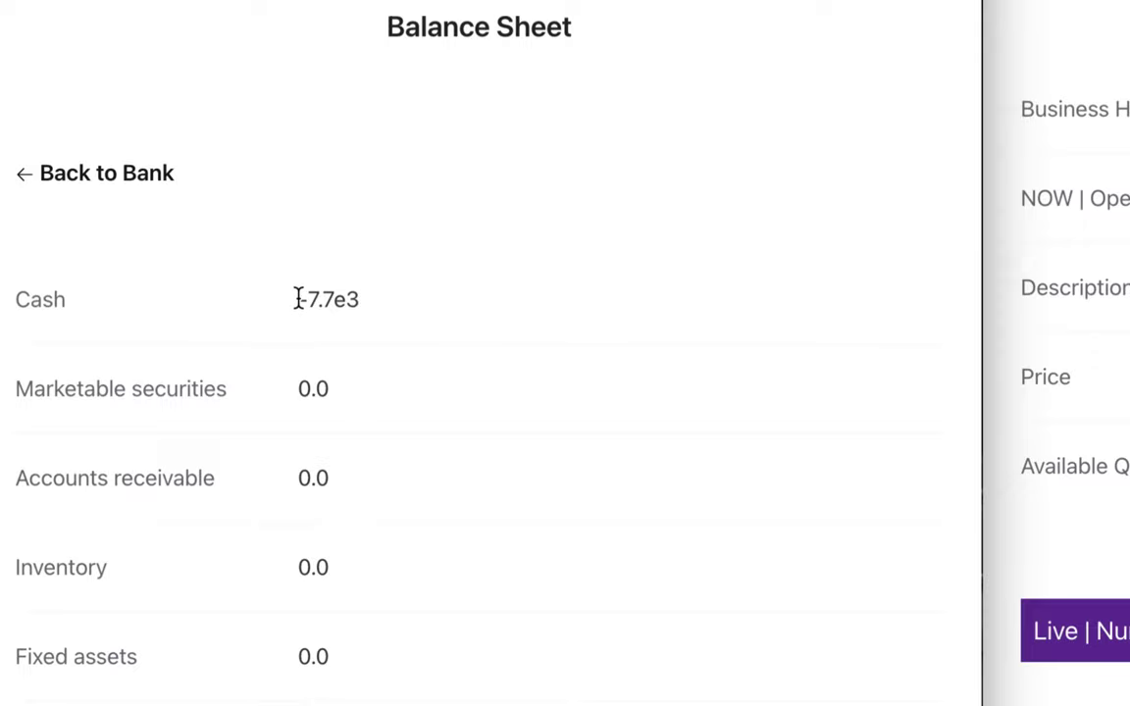
pyautogui.moveTo(298, 299); pyautogui.dragTo(397, 308)
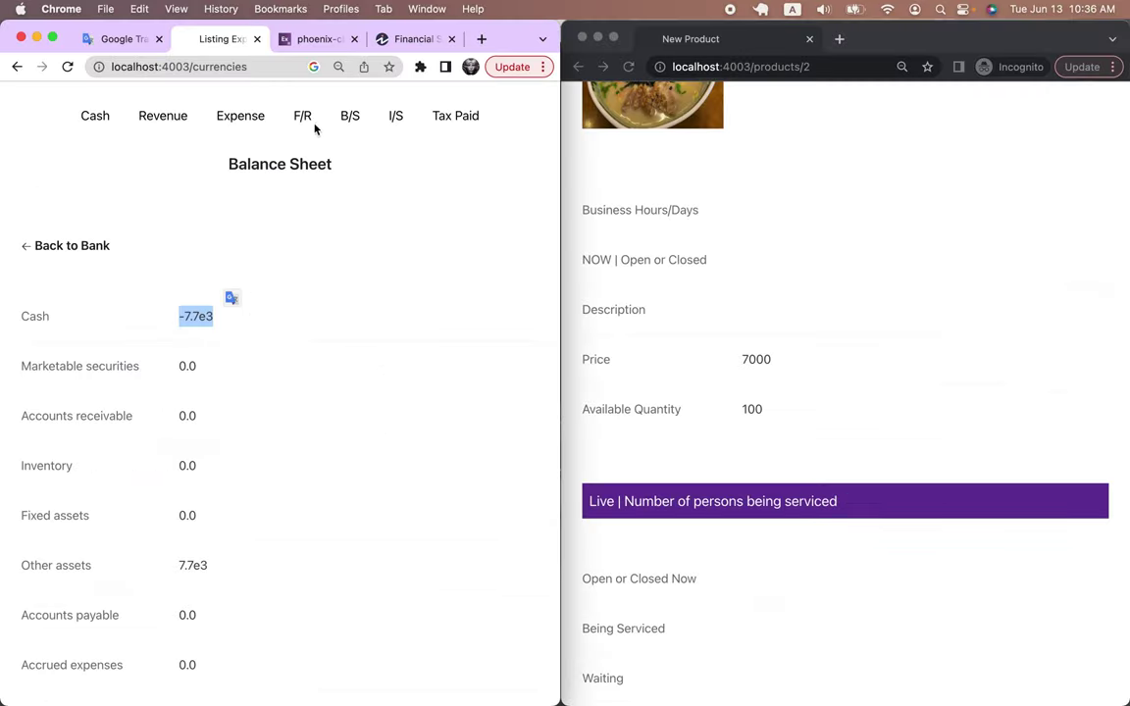
pyautogui.scroll(-3, 192, 419)
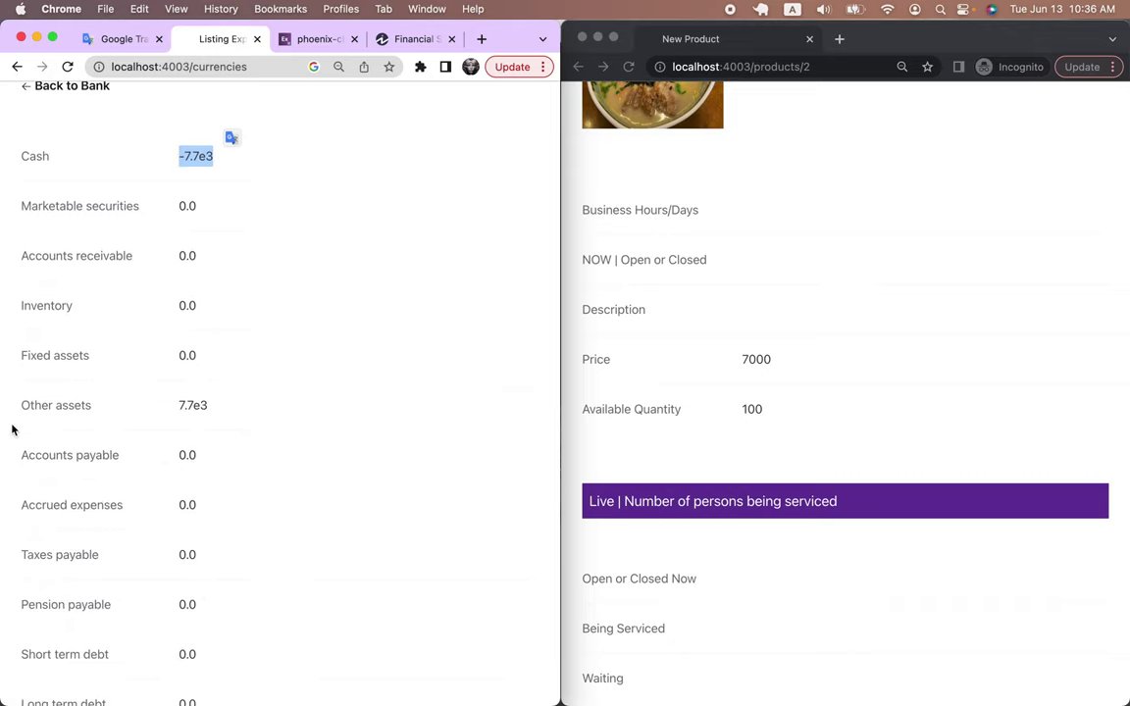
pyautogui.moveTo(22, 405); pyautogui.dragTo(104, 407)
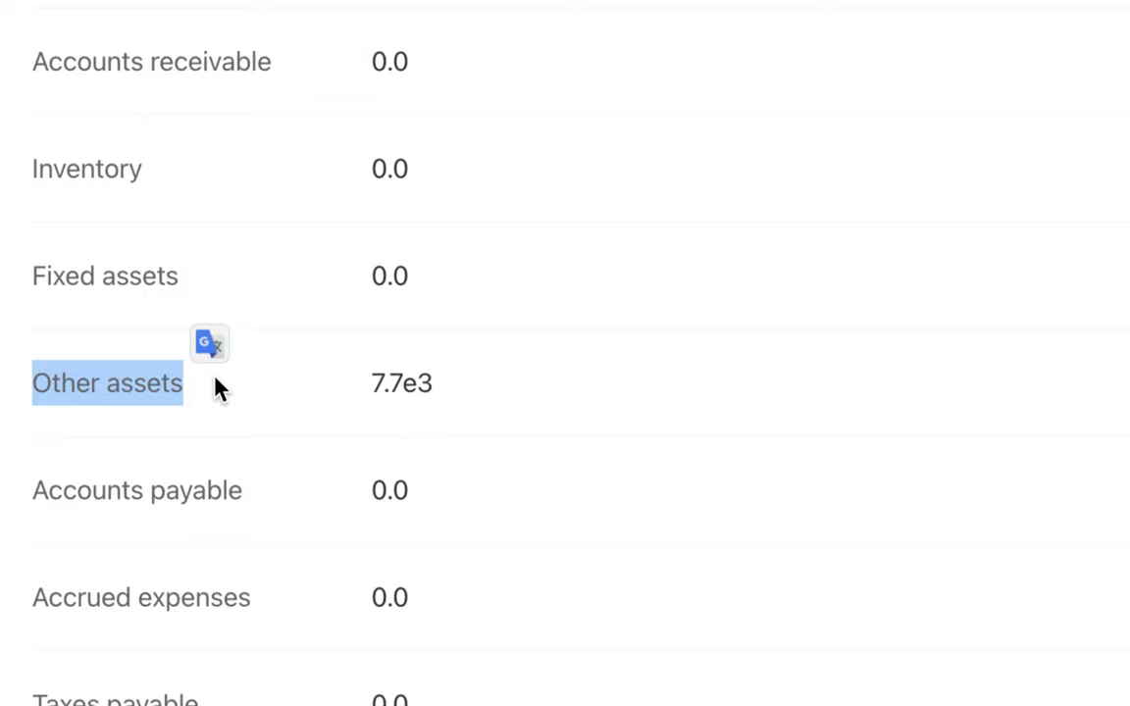
pyautogui.moveTo(371, 383); pyautogui.dragTo(456, 389)
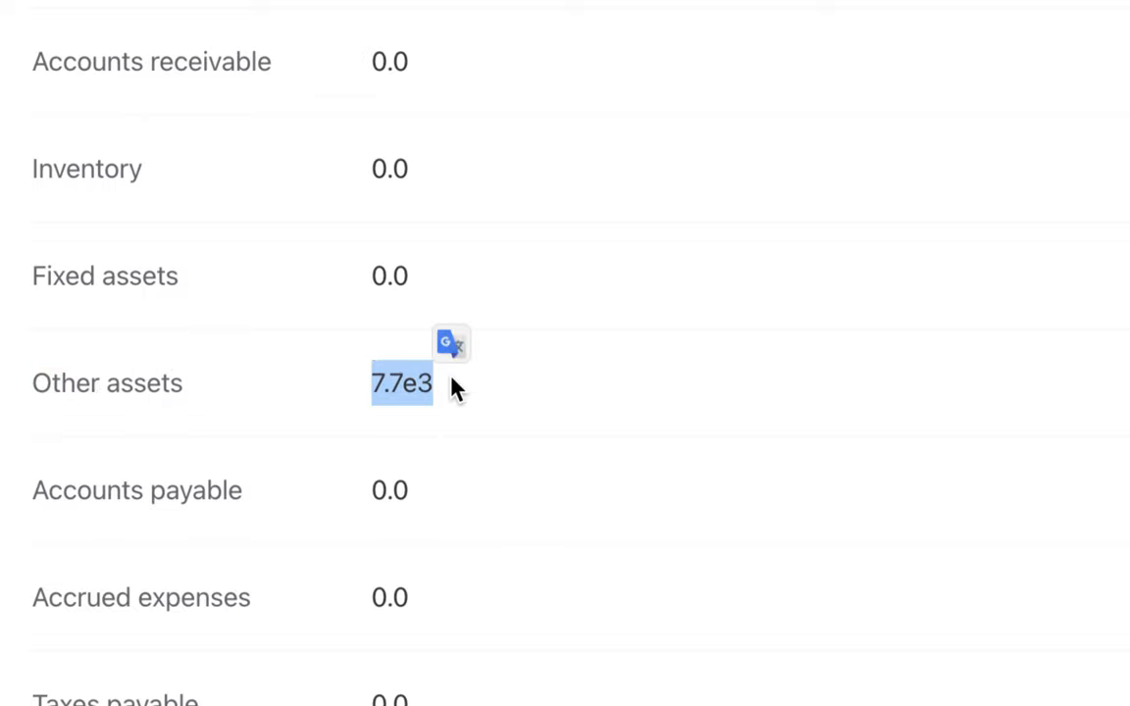
pyautogui.scroll(3, 478, 273)
pyautogui.moveTo(372, 60); pyautogui.dragTo(451, 68)
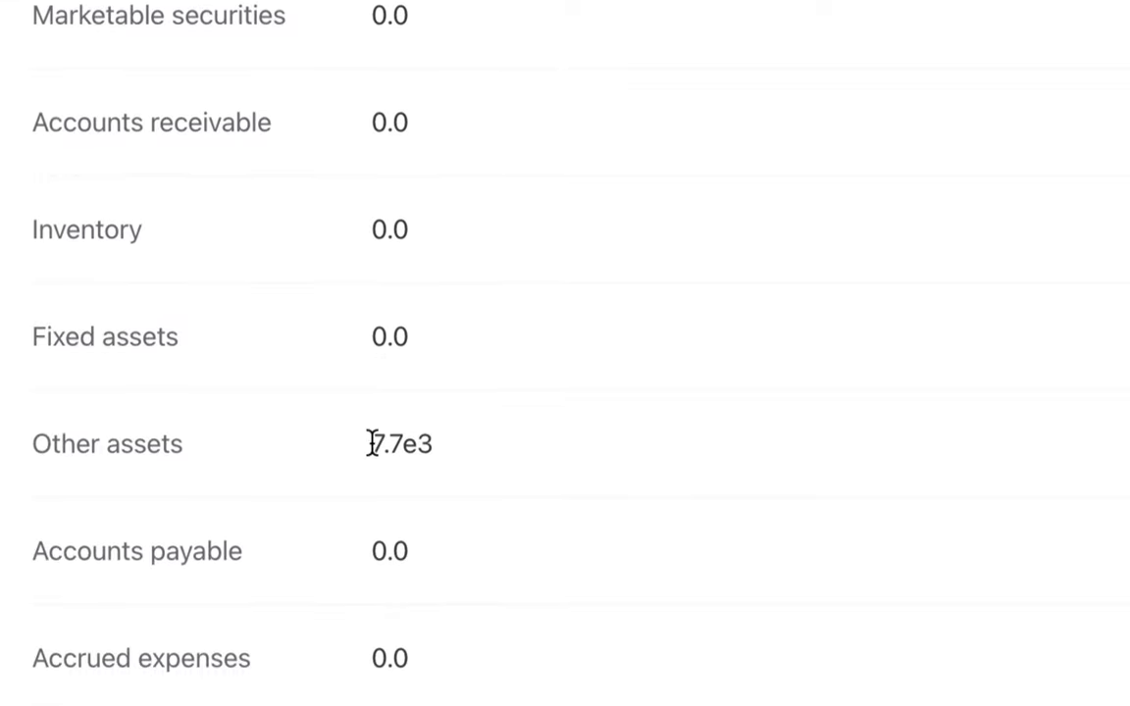
pyautogui.moveTo(372, 558); pyautogui.dragTo(442, 562)
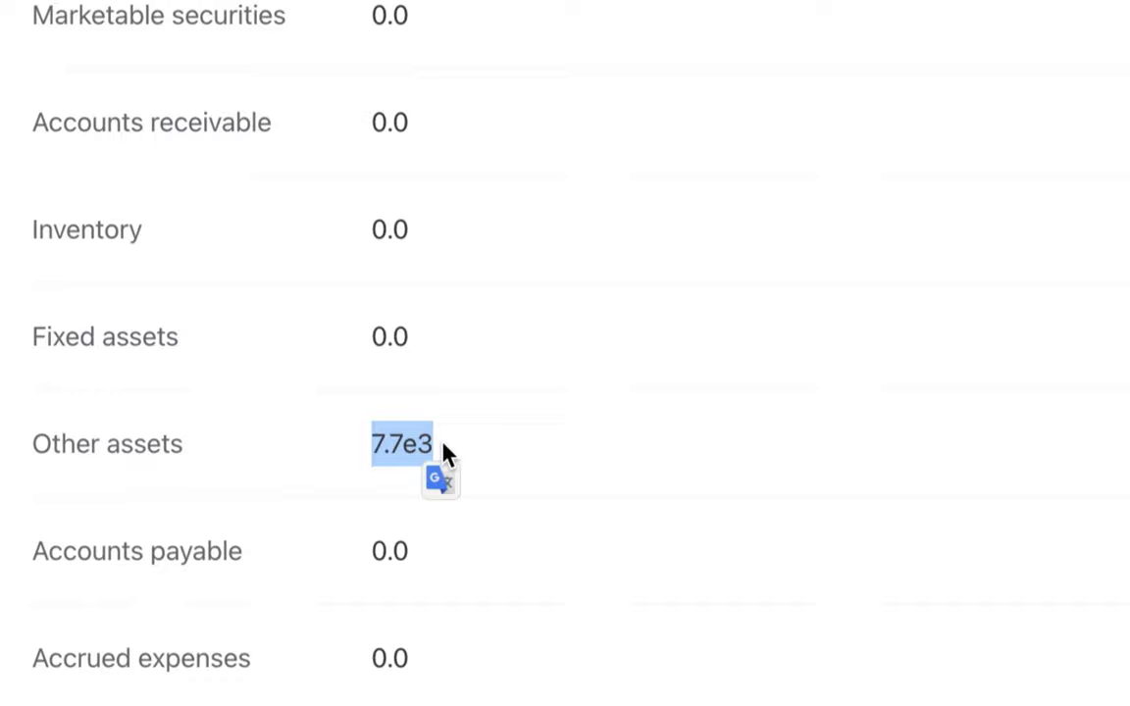
pyautogui.scroll(-10, 442, 454)
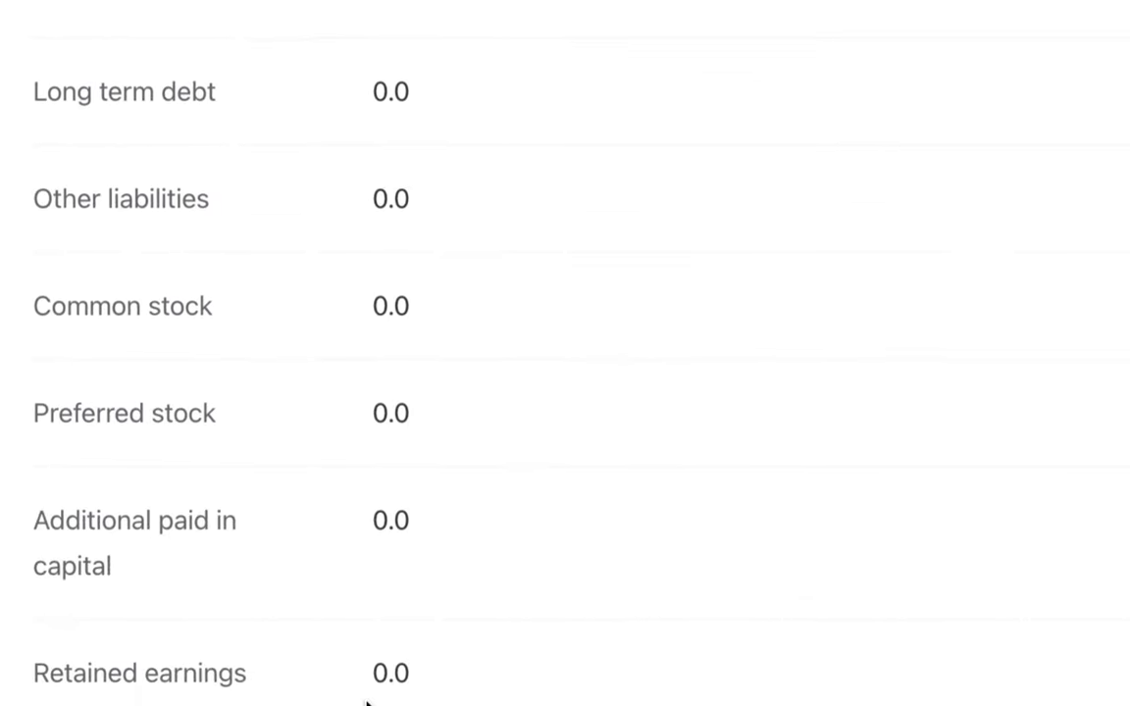
pyautogui.scroll(5, 444, 561)
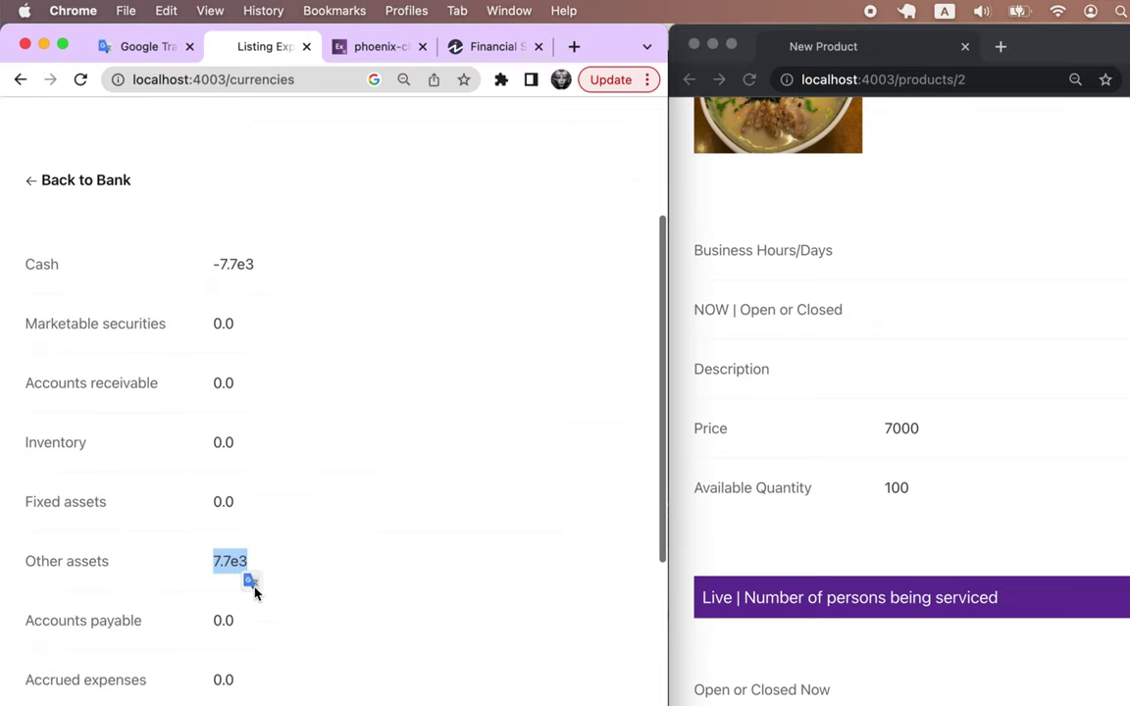
pyautogui.scroll(3, 253, 590)
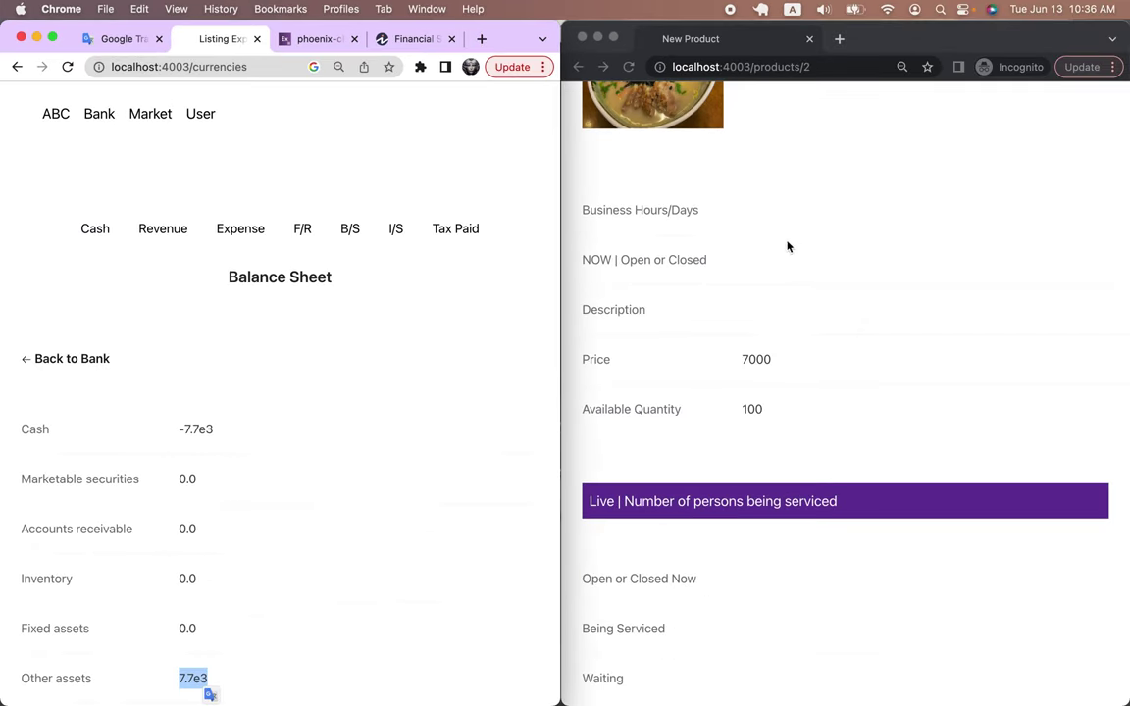
pyautogui.click(786, 246)
pyautogui.scroll(3, 787, 245)
# Open the seller's bank account and its Revenues list showing the 7.7e3 고기국수 sale
pyautogui.click(675, 120)
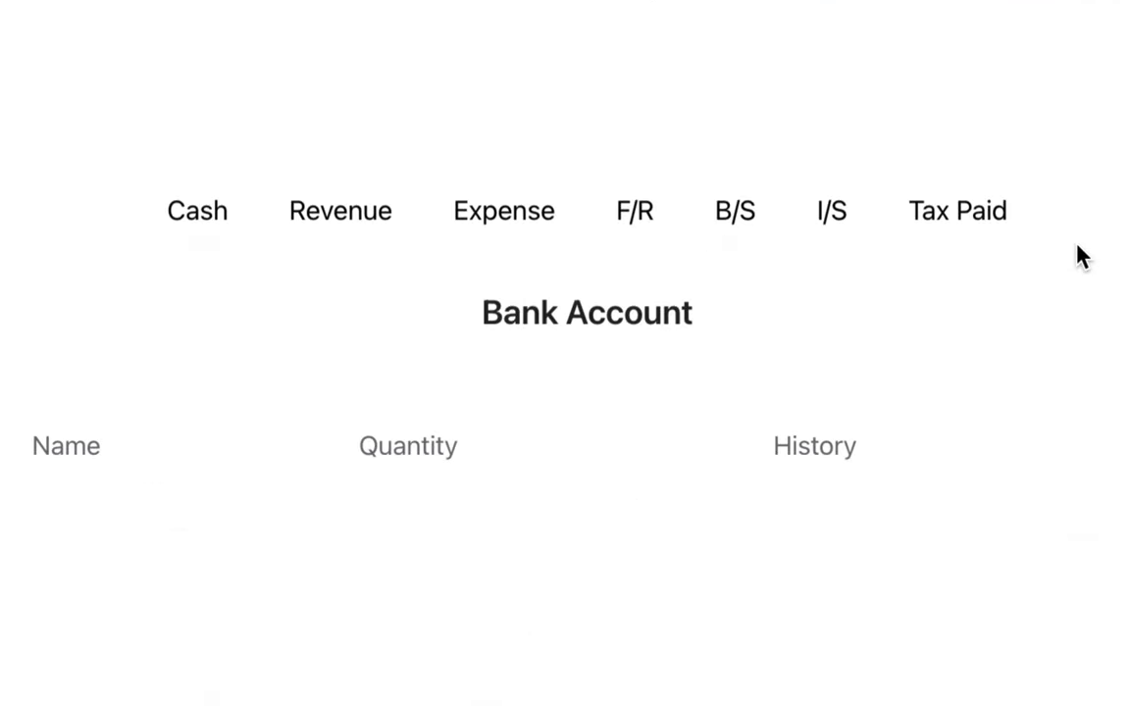
pyautogui.click(521, 212)
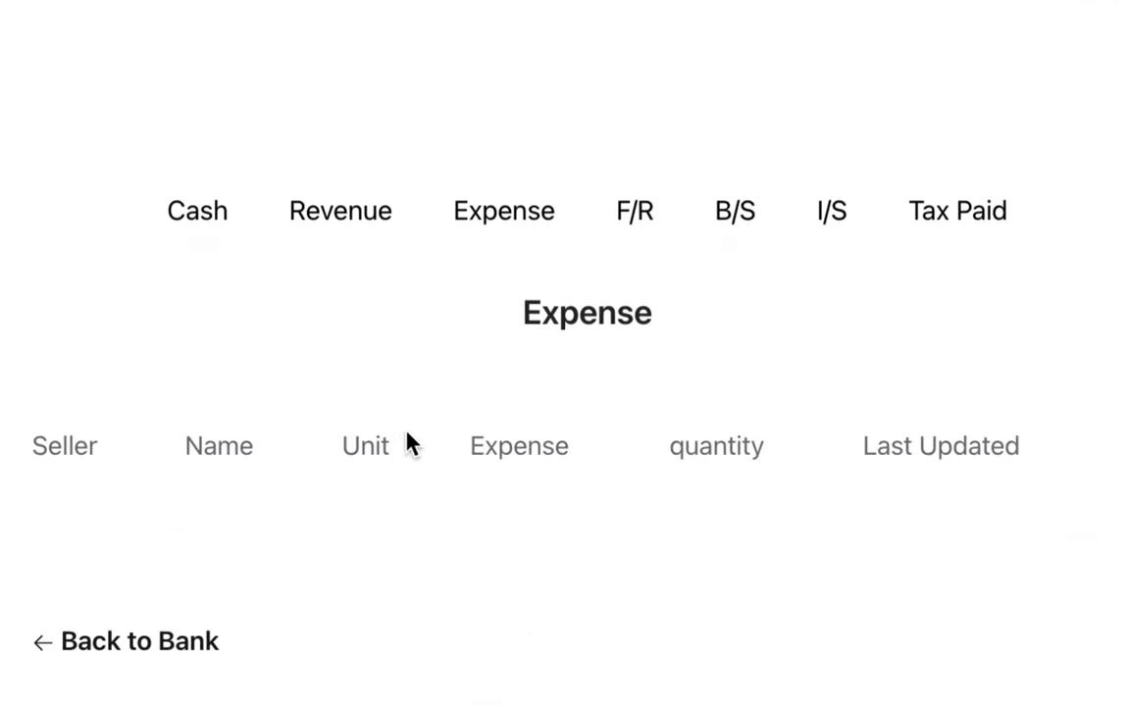
pyautogui.click(362, 214)
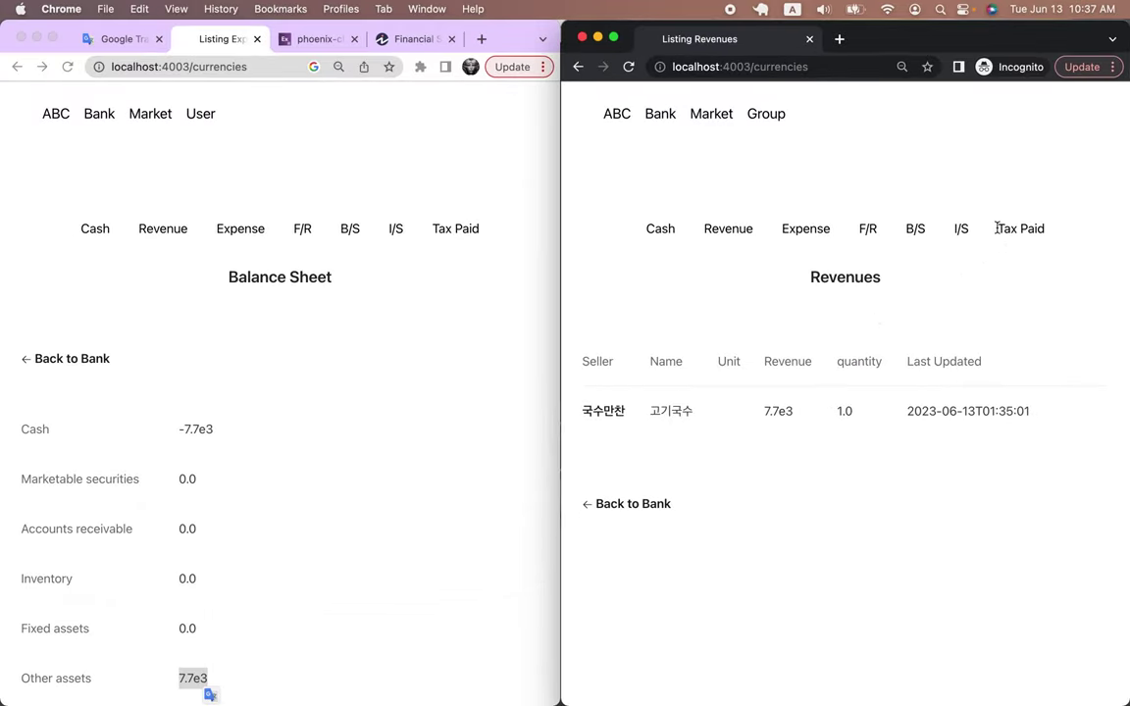
# Open the seller's income statement, highlight Revenue 6930.0 and scroll through the 0.0 expense lines
pyautogui.click(961, 232)
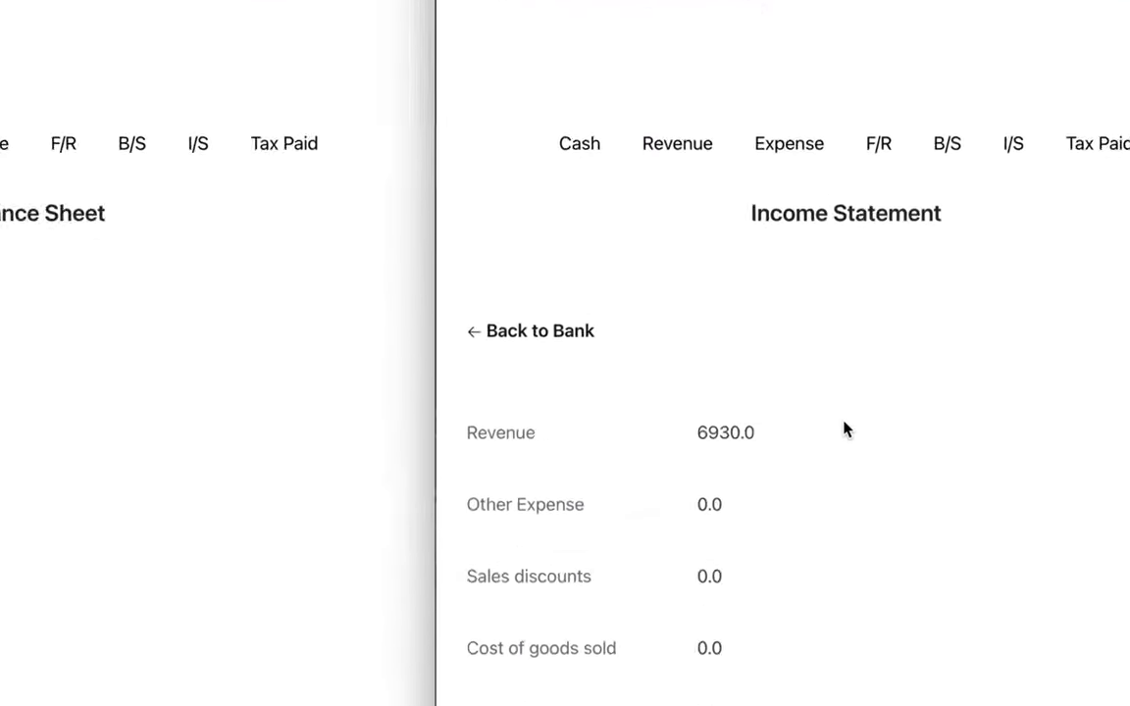
pyautogui.moveTo(697, 433); pyautogui.dragTo(777, 440)
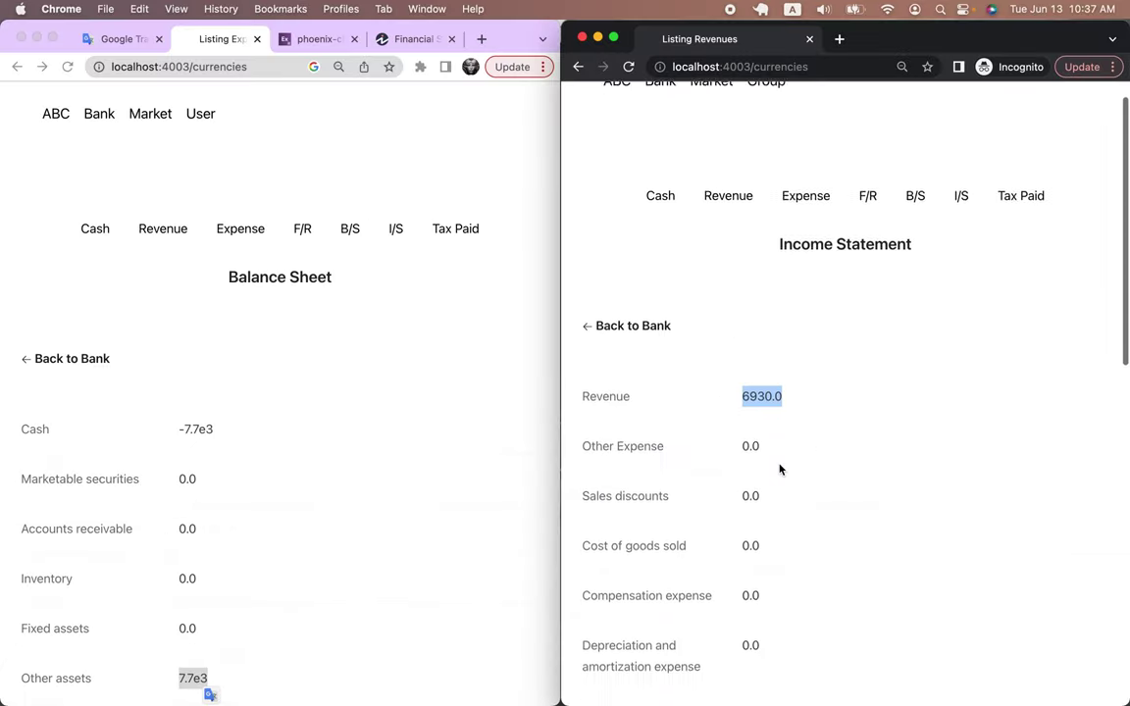
pyautogui.scroll(-10, 780, 469)
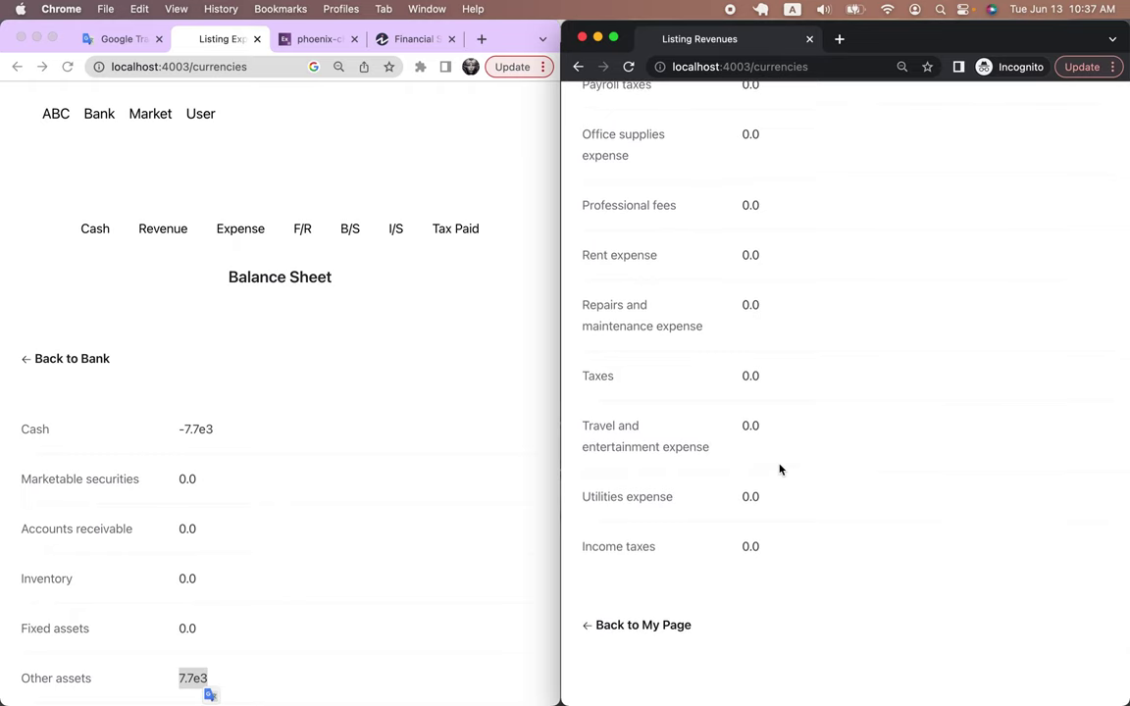
pyautogui.scroll(5, 779, 469)
pyautogui.scroll(5, 780, 469)
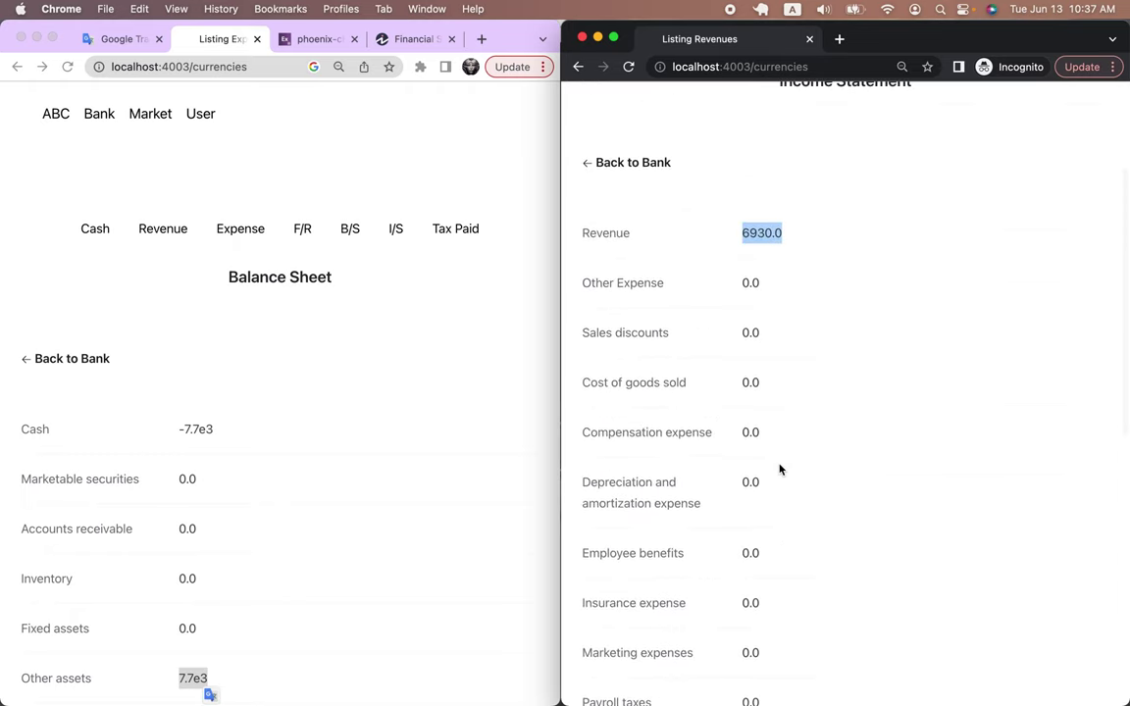
pyautogui.scroll(-5, 780, 469)
pyautogui.scroll(-4, 780, 469)
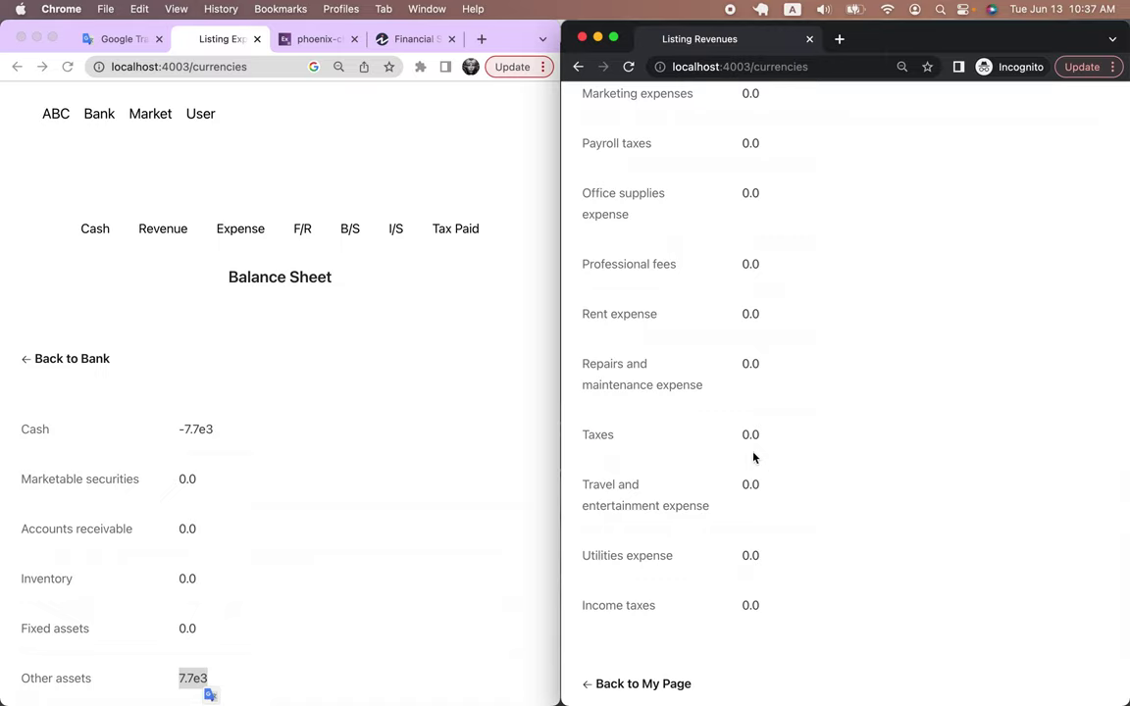
pyautogui.scroll(-2, 725, 440)
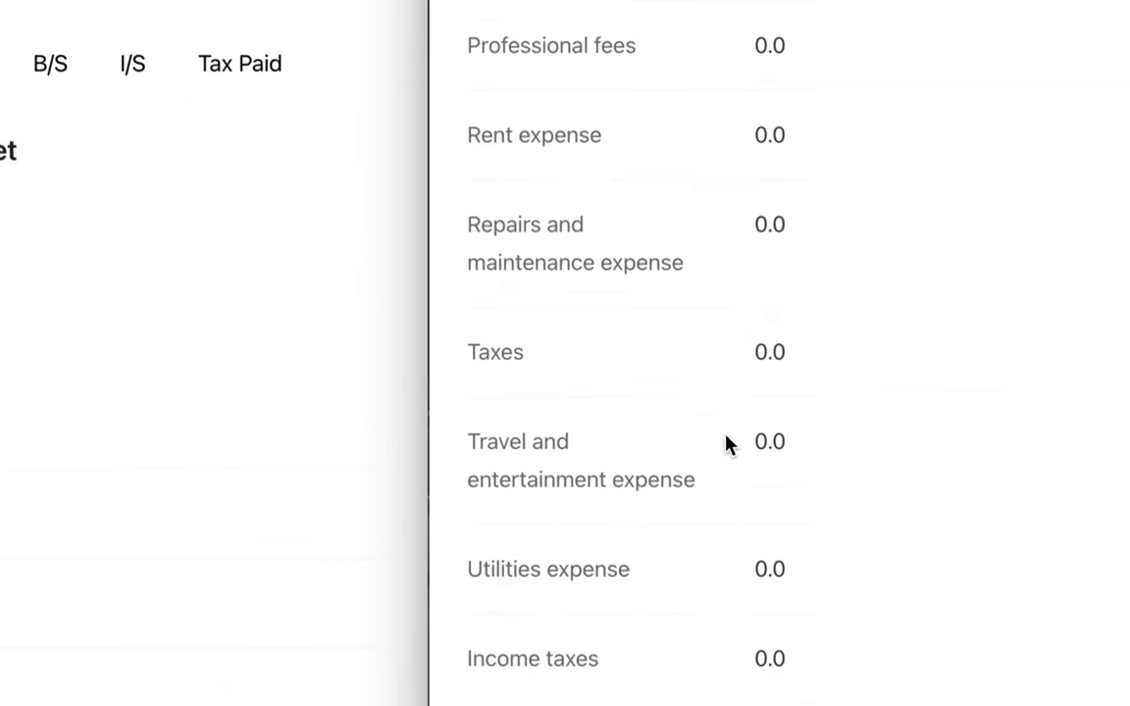
pyautogui.scroll(-2, 727, 443)
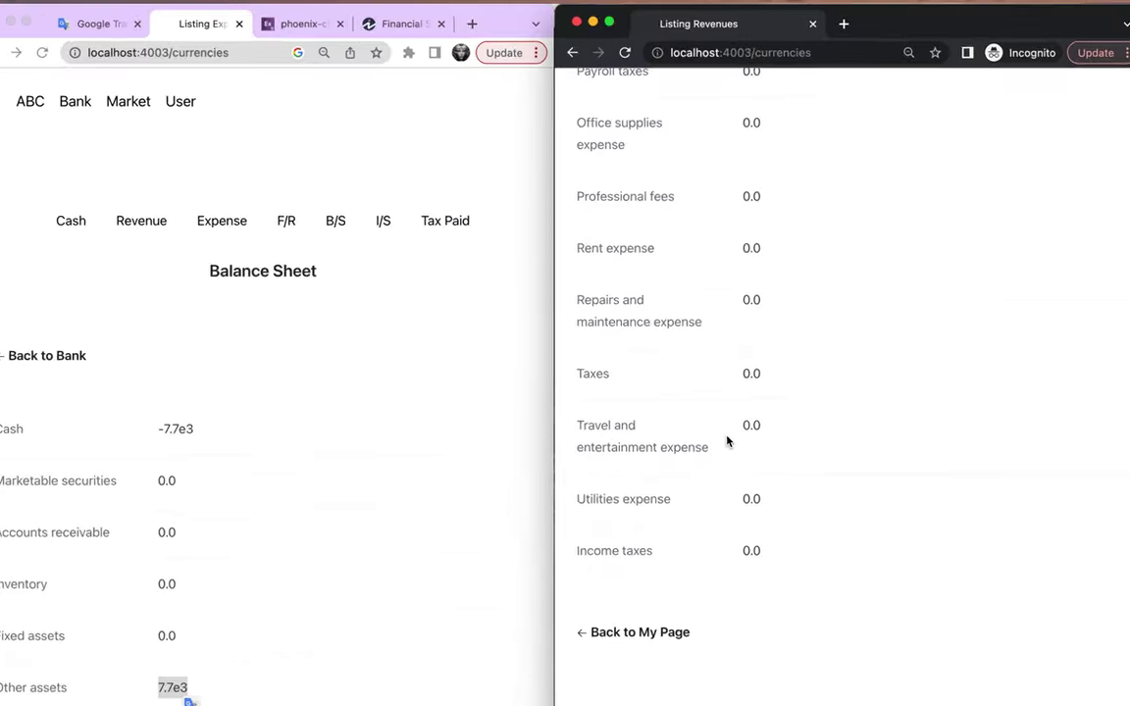
pyautogui.scroll(10, 727, 441)
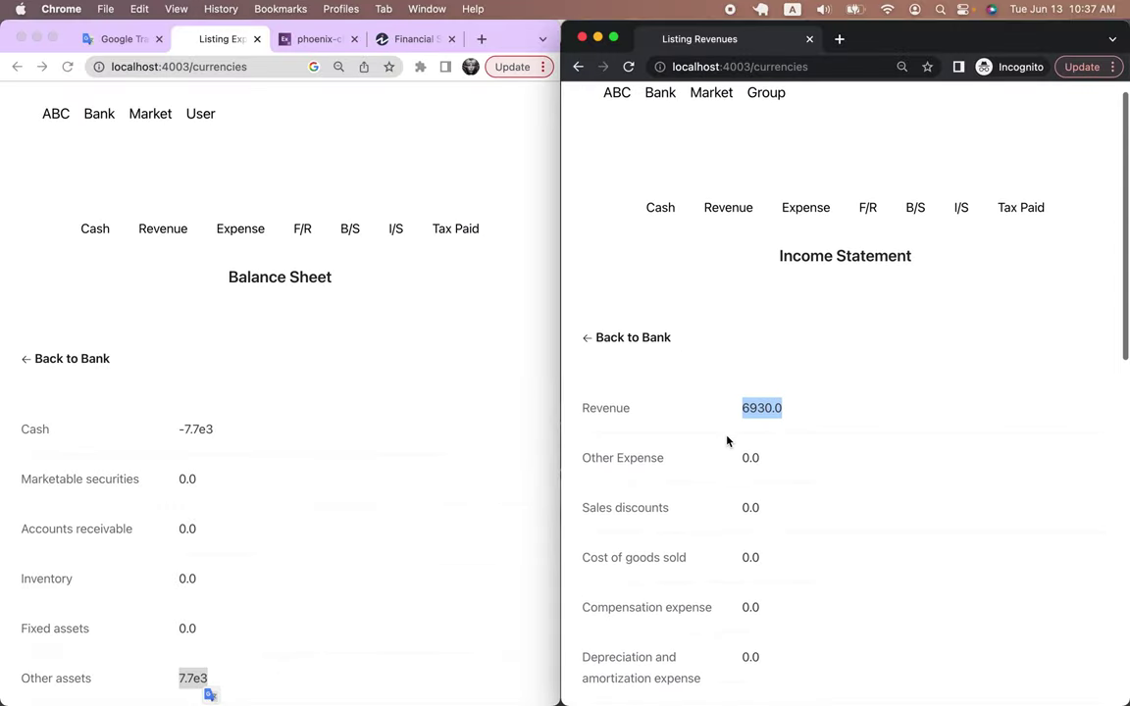
pyautogui.click(861, 355)
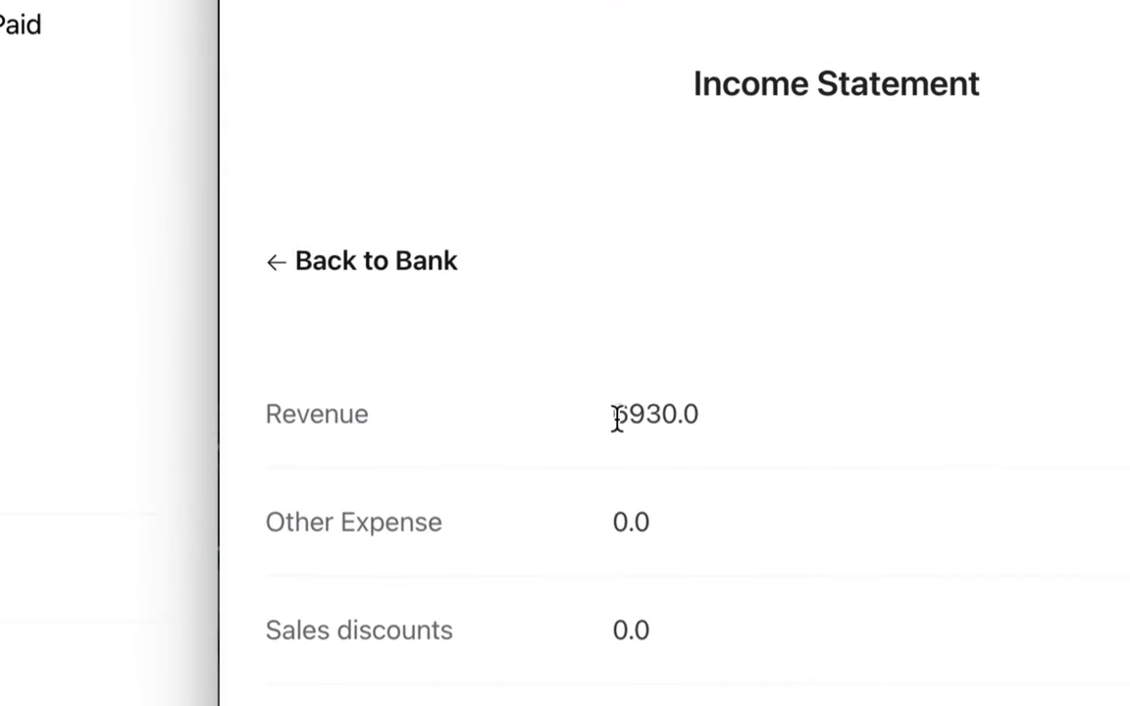
pyautogui.moveTo(614, 417); pyautogui.dragTo(695, 416)
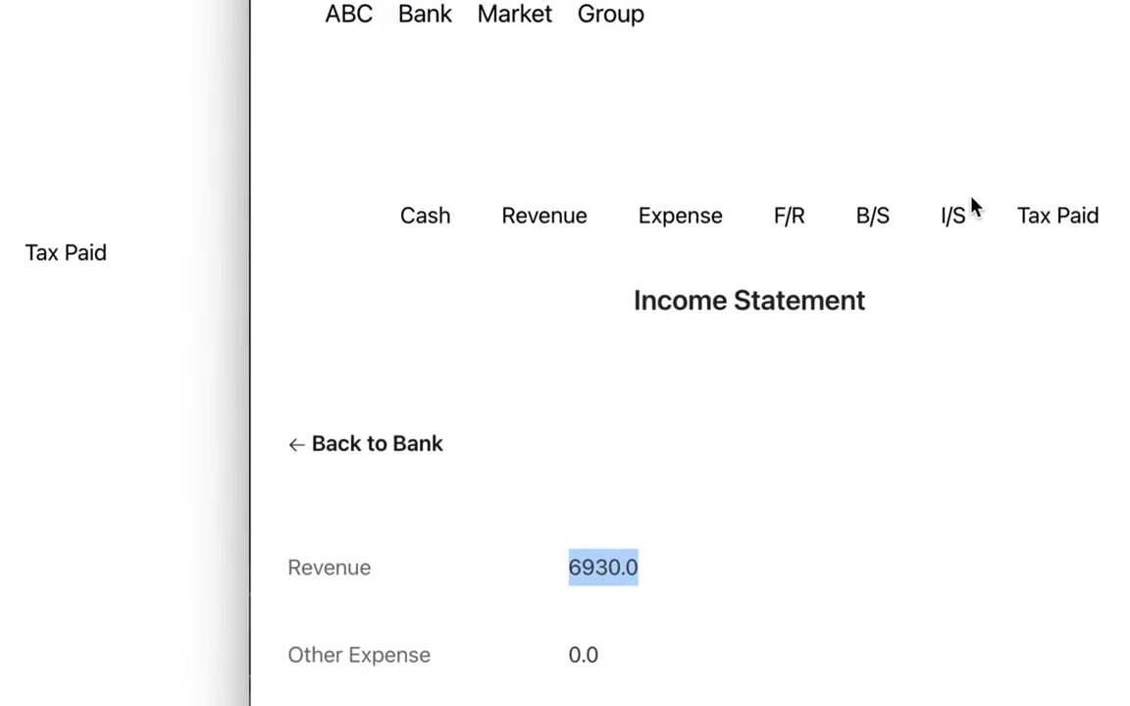
# Open the seller's balance sheet and highlight Cash 6930.0 and Inventory 4851.0
pyautogui.click(868, 224)
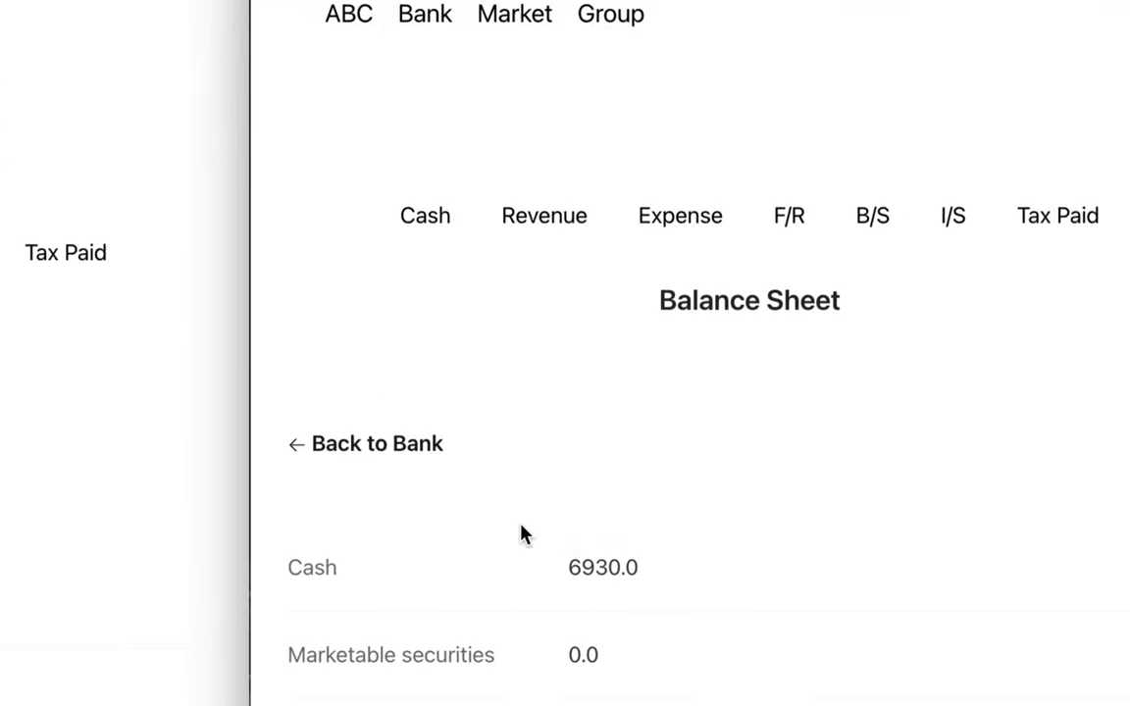
pyautogui.scroll(-3, 519, 535)
pyautogui.moveTo(568, 322); pyautogui.dragTo(671, 328)
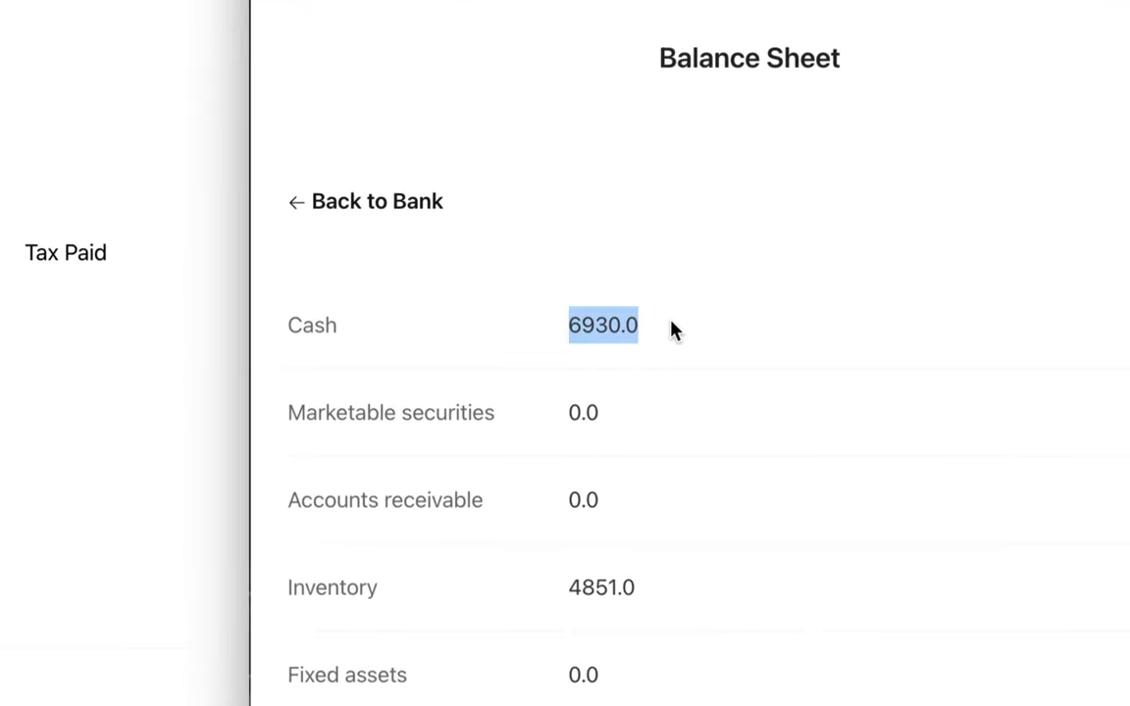
pyautogui.scroll(-2, 671, 331)
pyautogui.moveTo(568, 408); pyautogui.dragTo(659, 414)
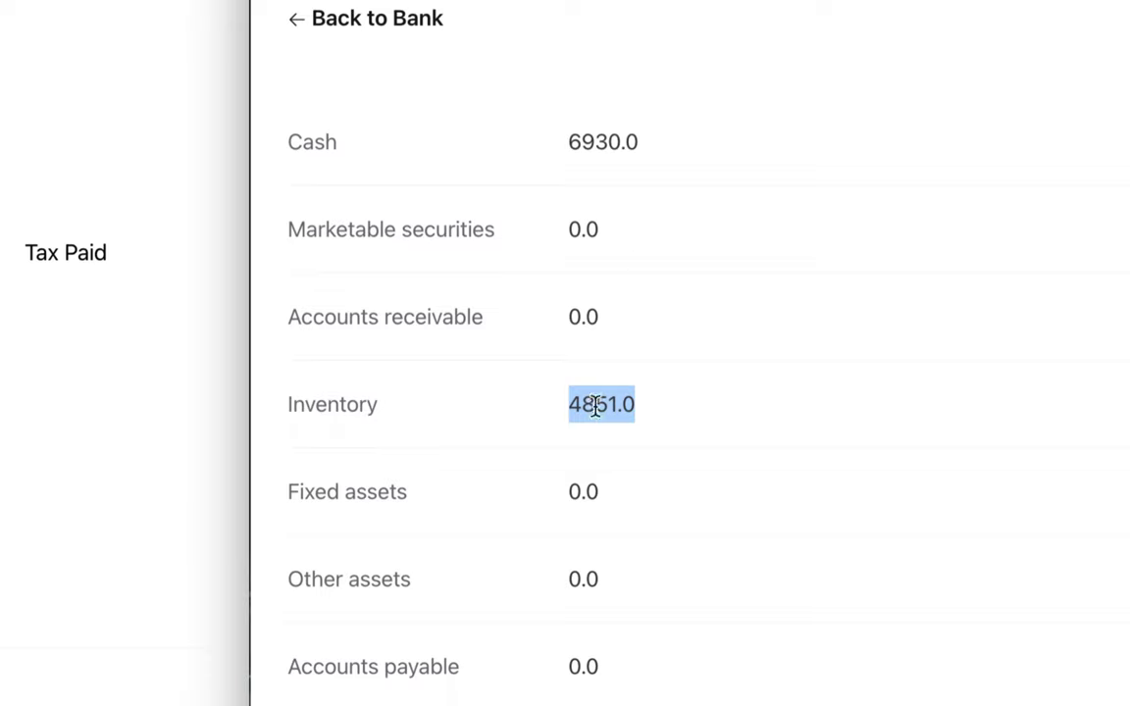
pyautogui.moveTo(568, 145); pyautogui.dragTo(643, 153)
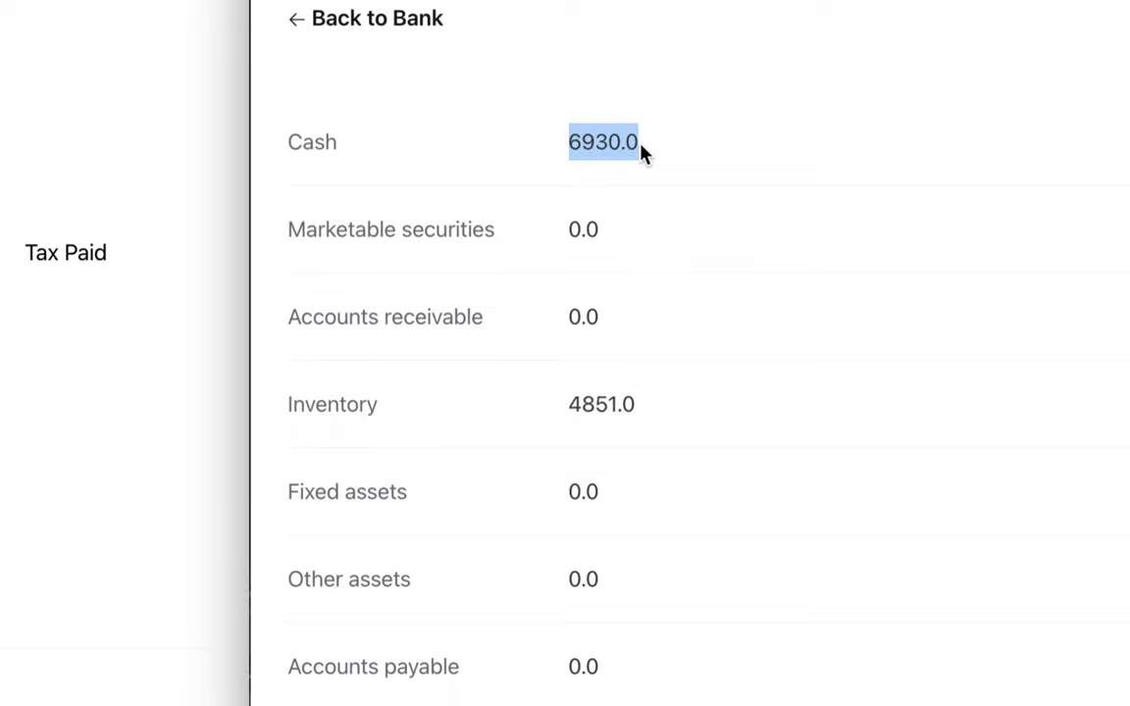
pyautogui.moveTo(568, 408); pyautogui.dragTo(639, 412)
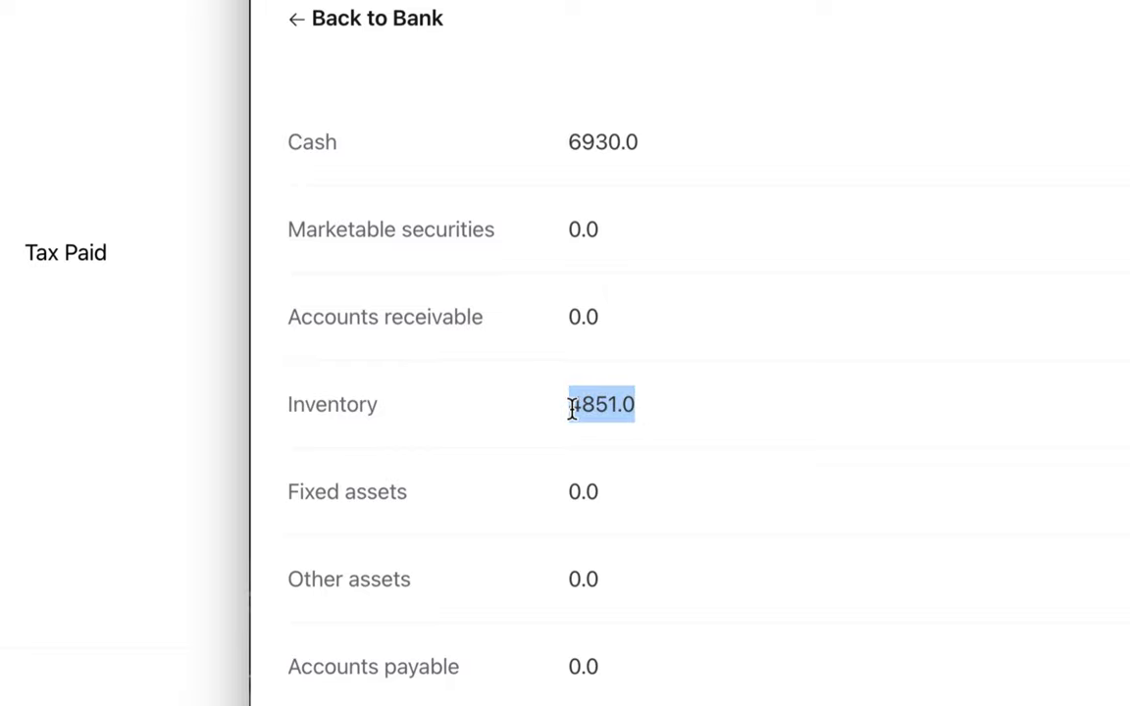
# Scroll down to Retained earnings and highlight its 2079.0 value
pyautogui.scroll(-2, 587, 412)
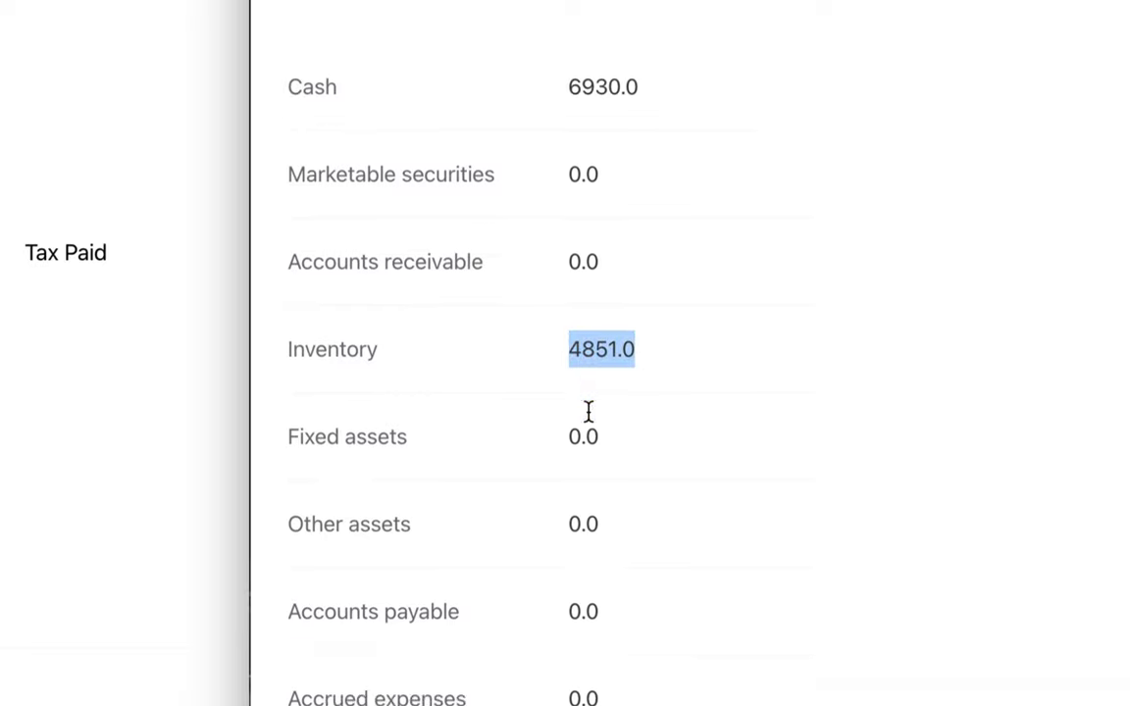
pyautogui.scroll(-10, 588, 412)
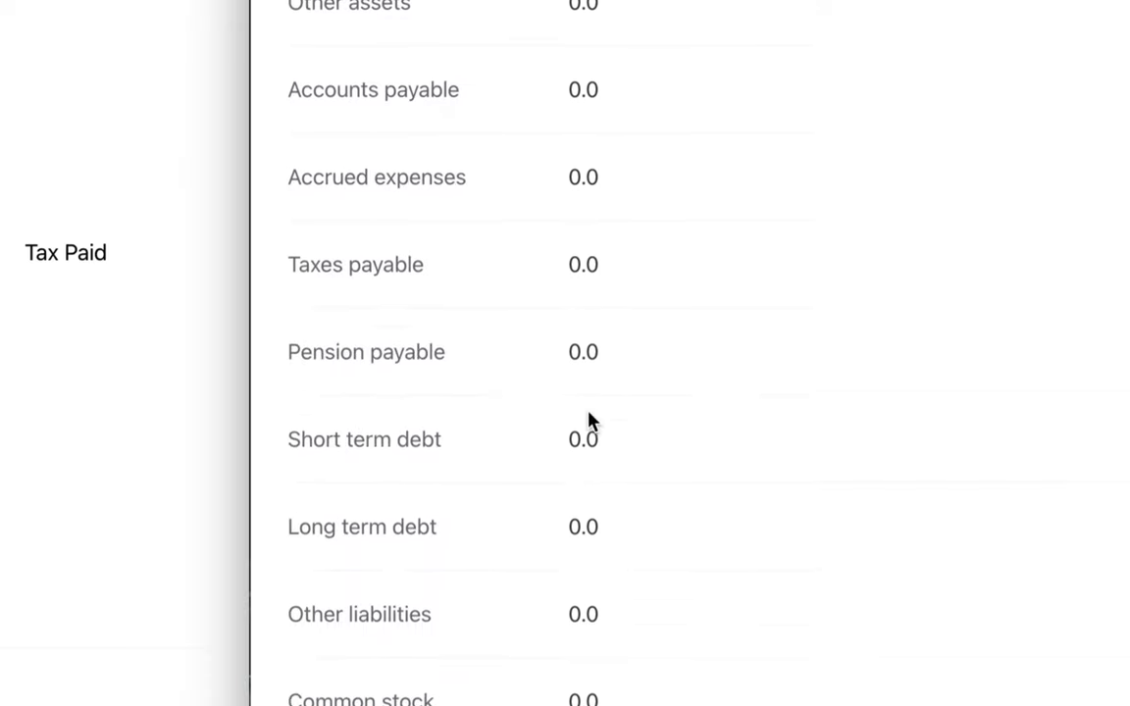
pyautogui.scroll(-4, 588, 412)
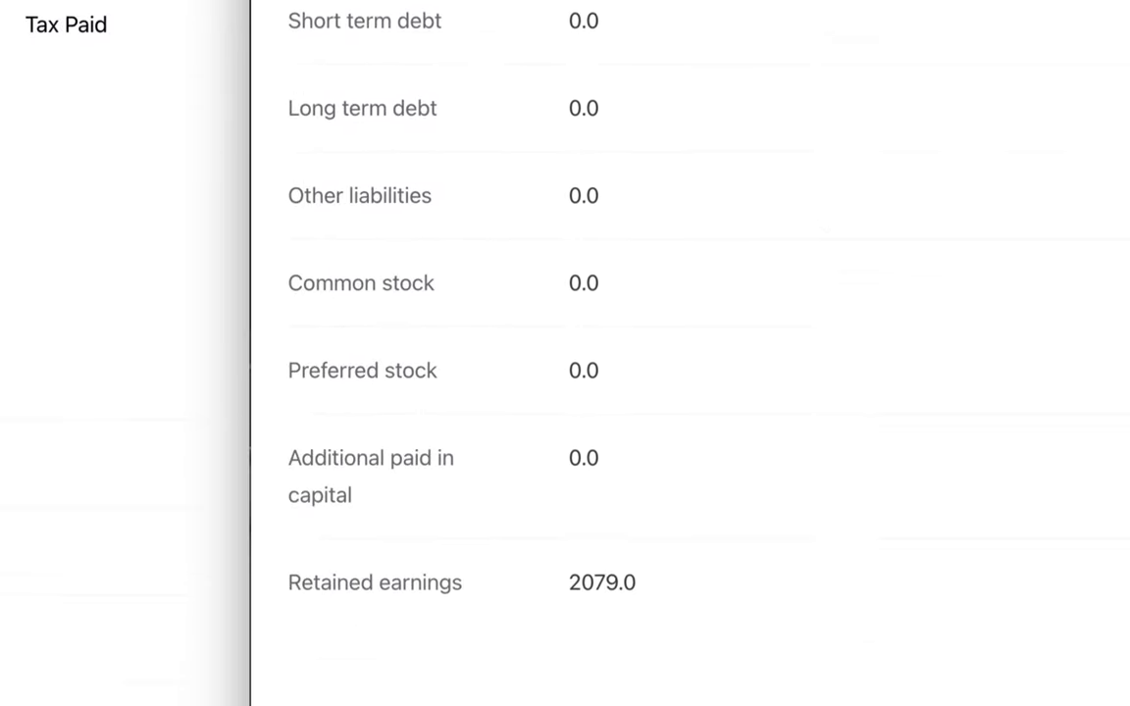
pyautogui.moveTo(570, 585); pyautogui.dragTo(649, 589)
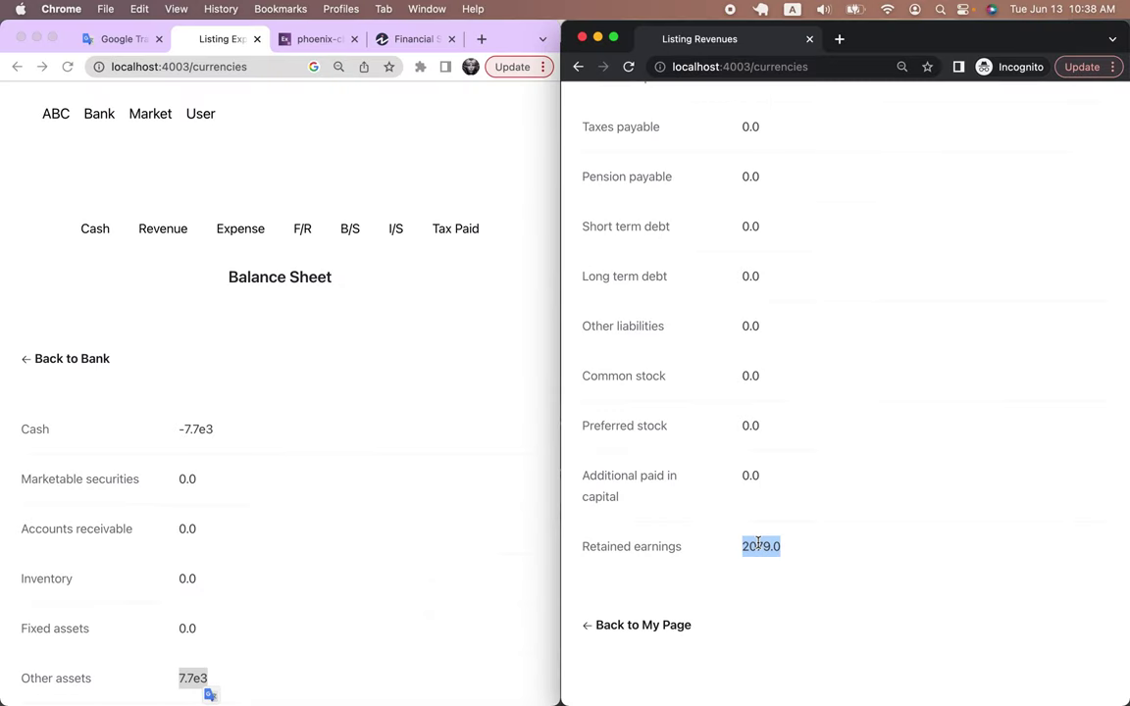
# In VS Code, open balance_sheets.ex through quick file search for 'bala'
pyautogui.press('super+Tab')
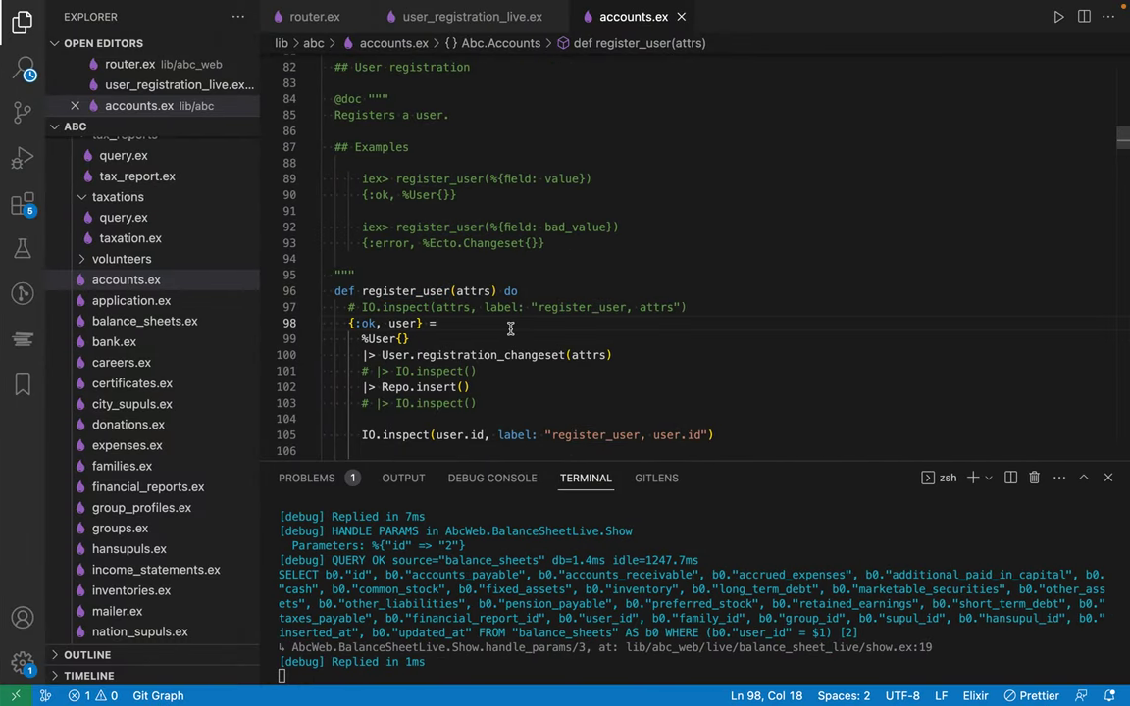
pyautogui.click(634, 197)
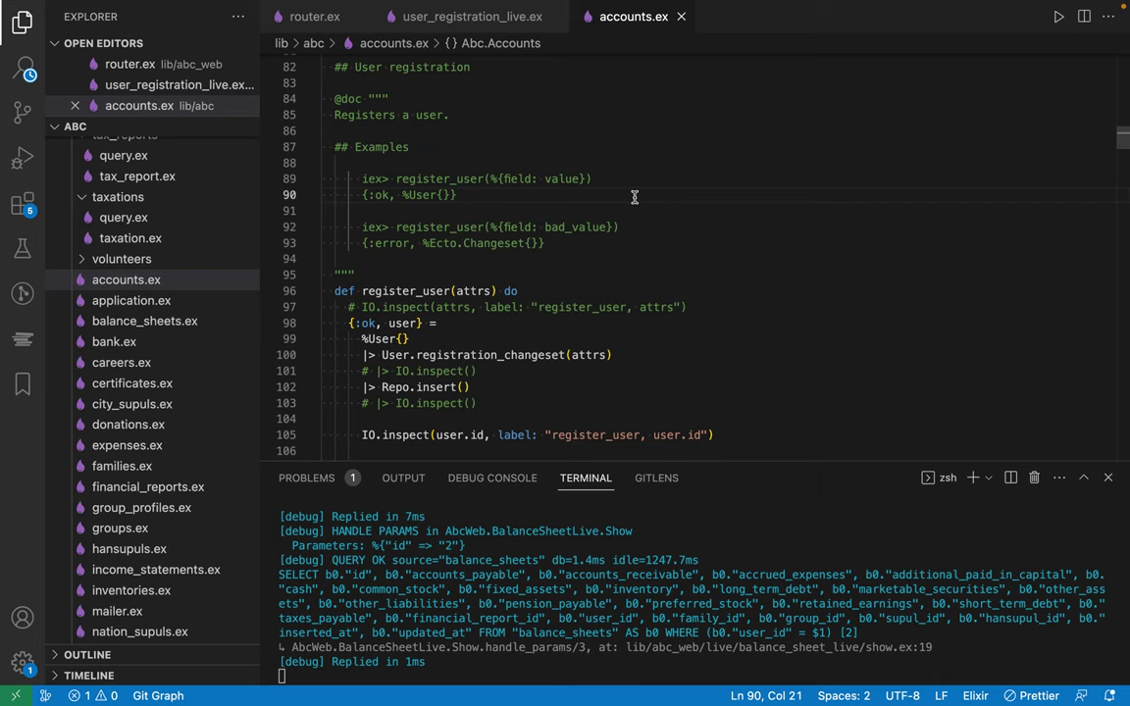
pyautogui.press('super+p')
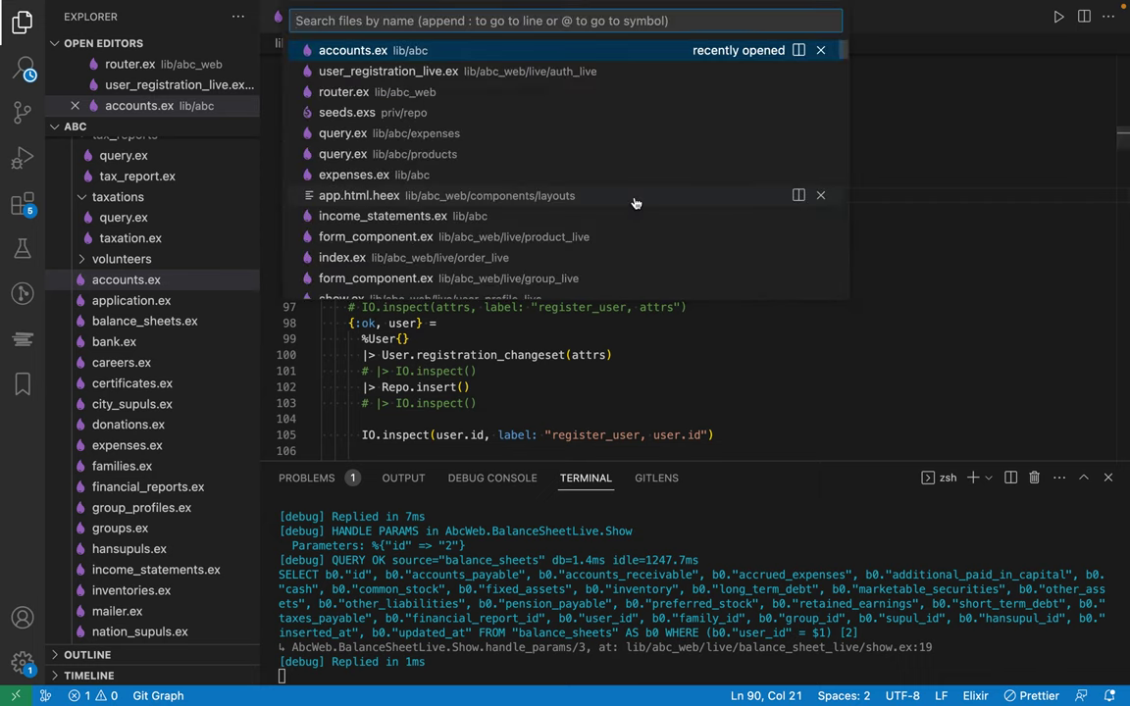
pyautogui.write('bala')
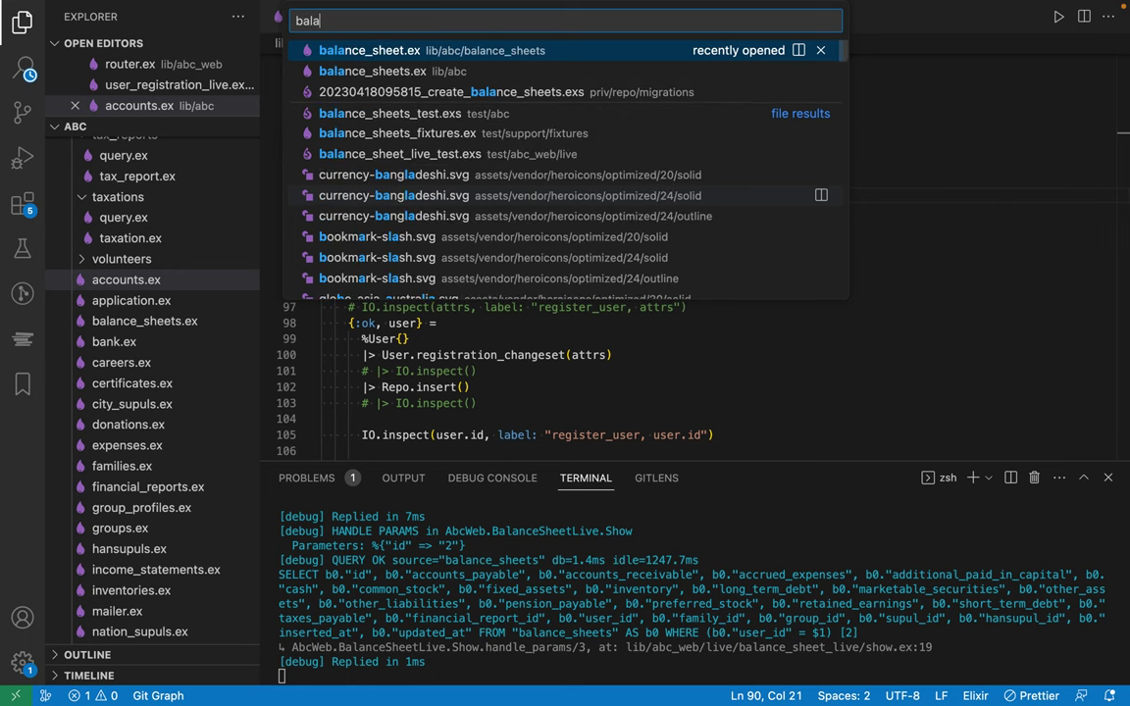
pyautogui.press('Down')
pyautogui.press('Return')
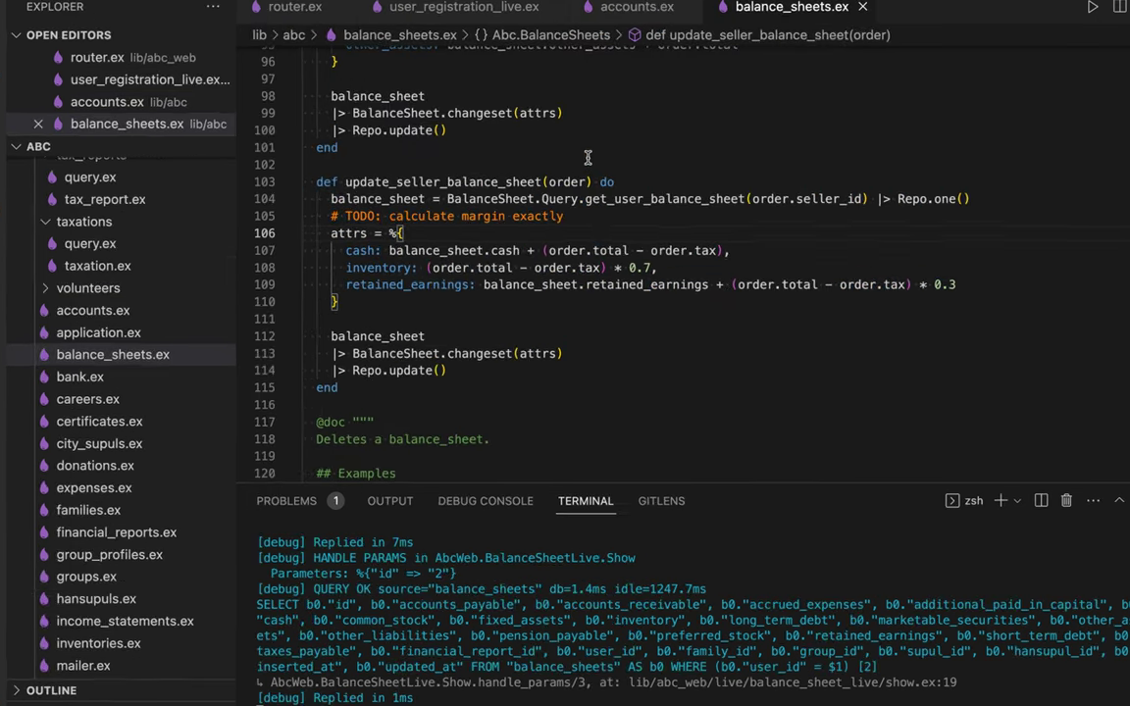
# Inspect update_seller_balance_sheet's cash, inventory and retained earnings formulas
pyautogui.doubleClick(359, 196)
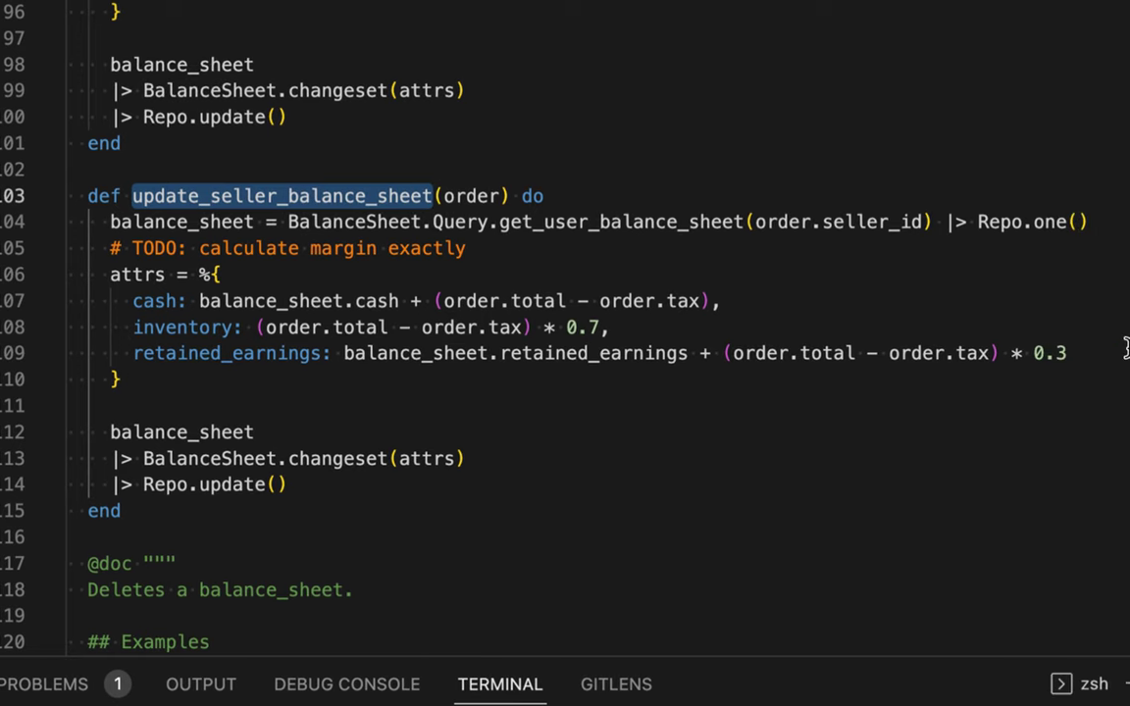
pyautogui.click(1075, 350)
pyautogui.keyDown('shift'); pyautogui.click(432, 316); pyautogui.keyUp('shift')
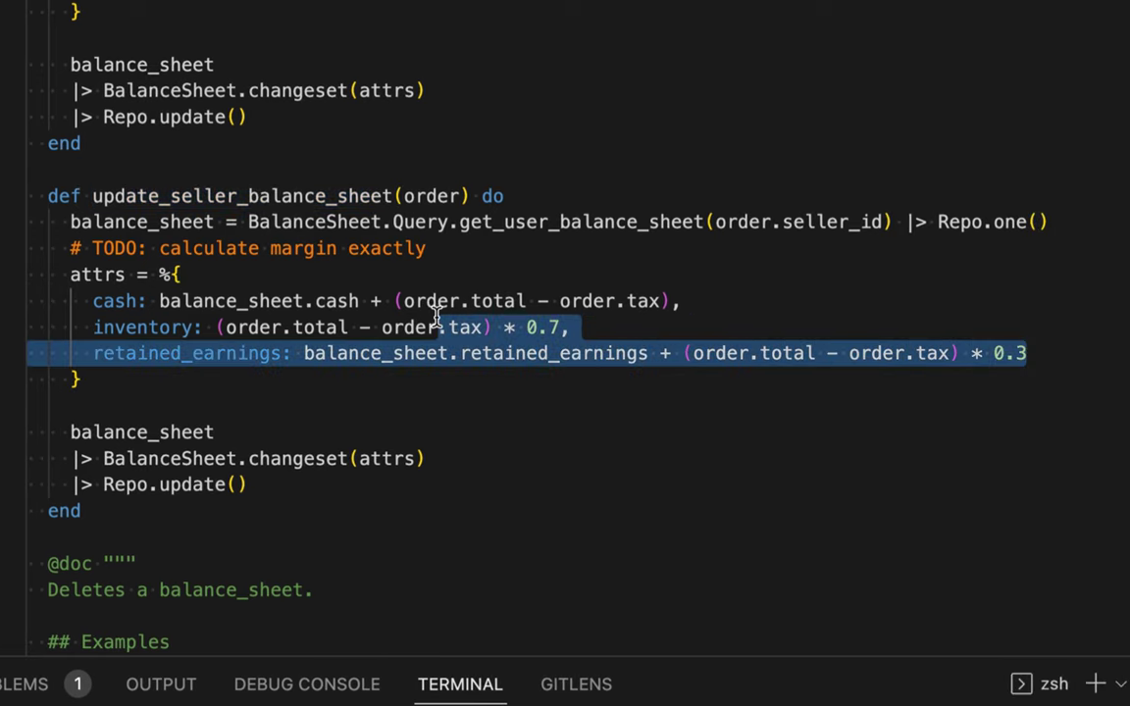
pyautogui.click(377, 356)
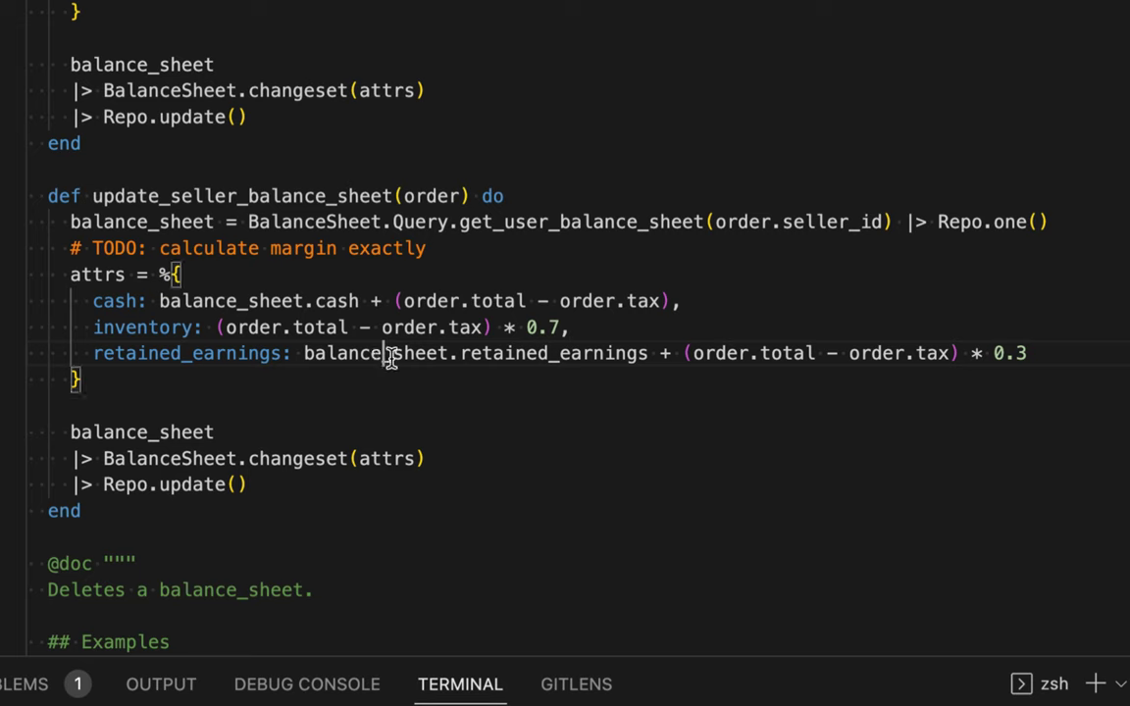
pyautogui.click(564, 327)
pyautogui.moveTo(425, 299); pyautogui.dragTo(442, 338)
# Inspect the update_buyer_balance_sheet function's logic
pyautogui.scroll(6, 438, 343)
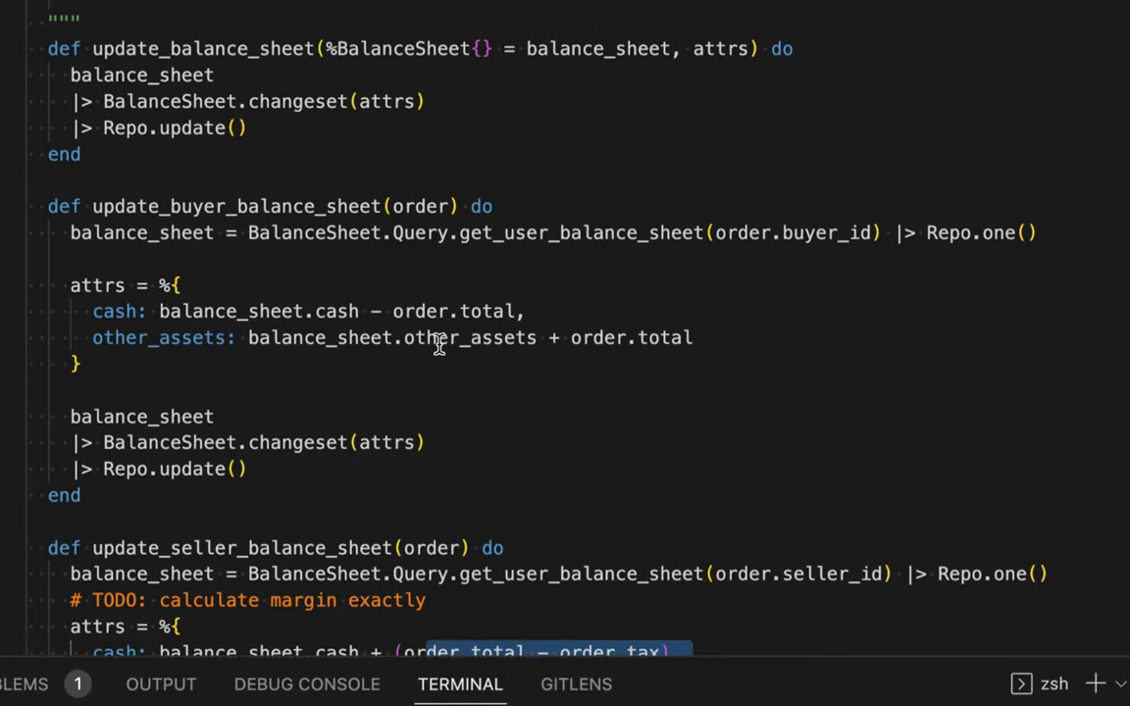
pyautogui.moveTo(171, 296); pyautogui.dragTo(326, 294)
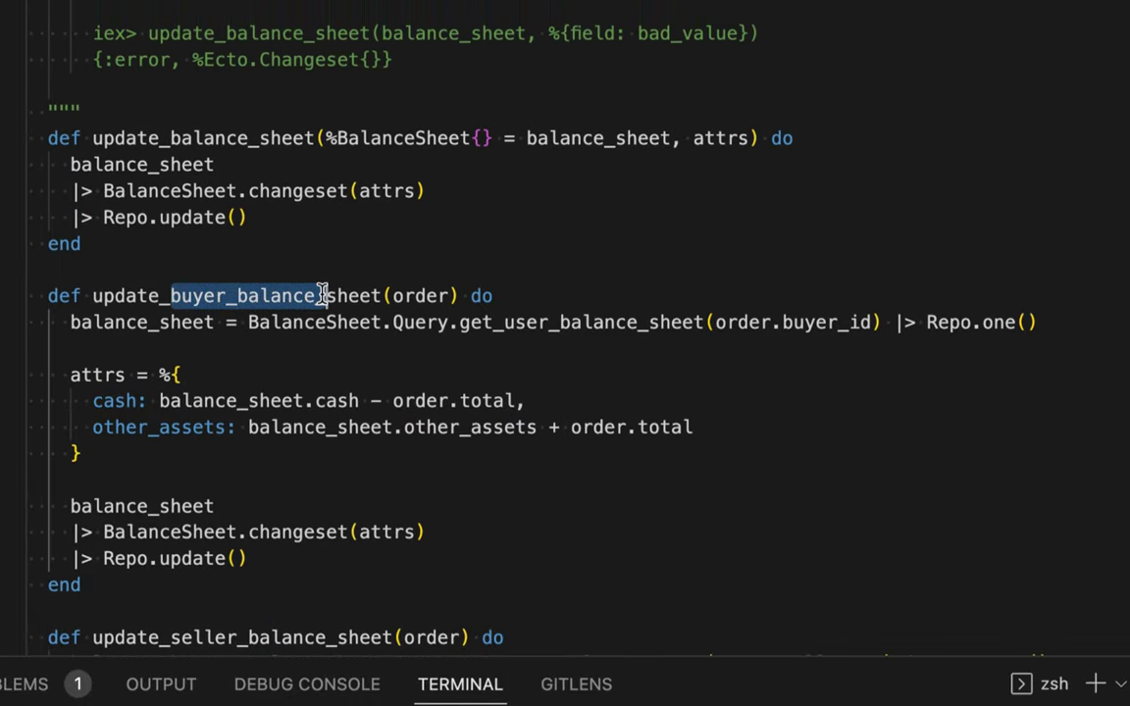
pyautogui.scroll(-2, 313, 390)
pyautogui.moveTo(331, 409); pyautogui.dragTo(322, 221)
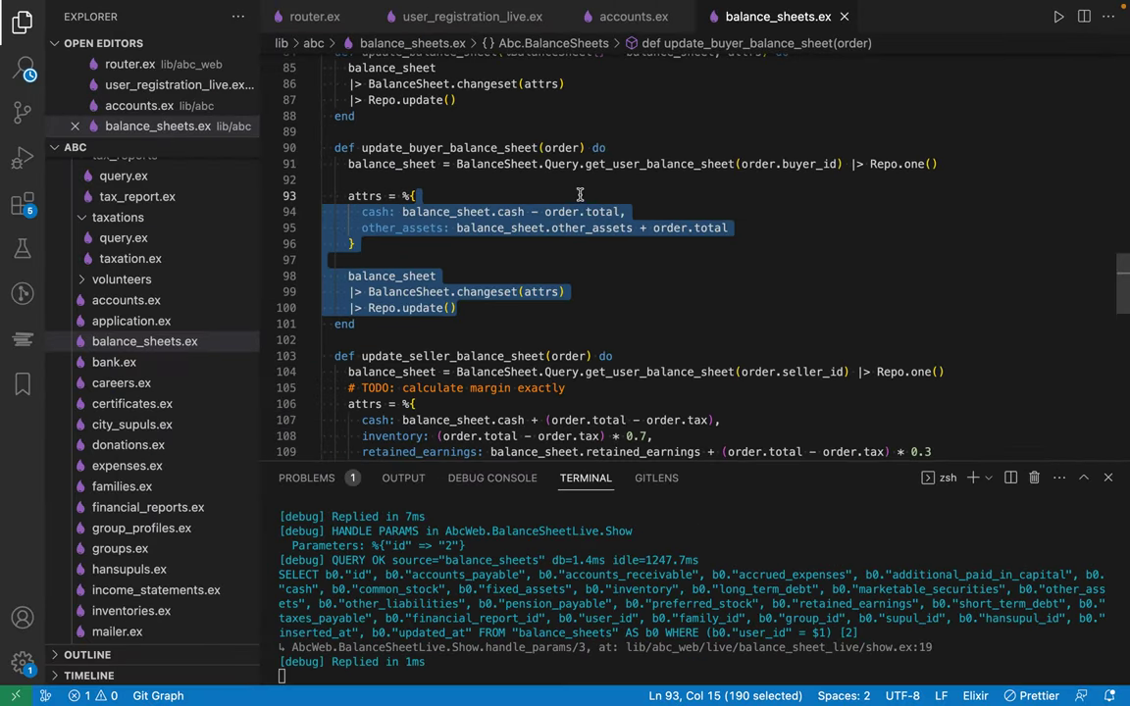
pyautogui.click(442, 220)
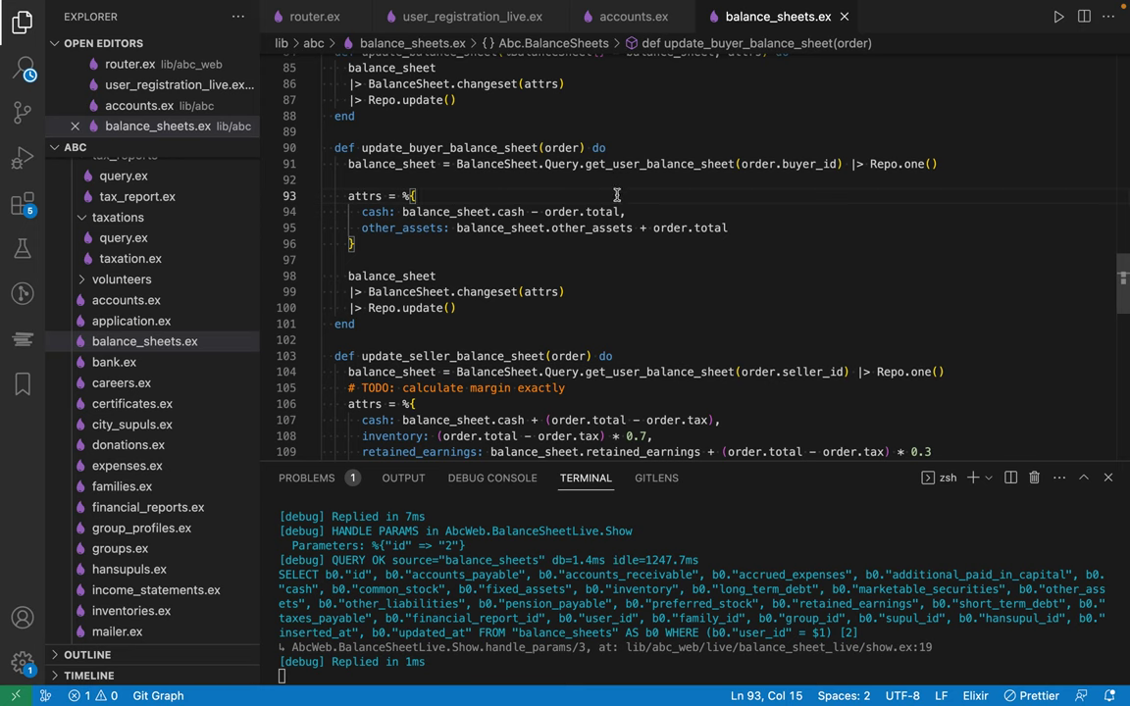
# Open income_statements.ex through quick file search for 'inc'
pyautogui.press('super+p')
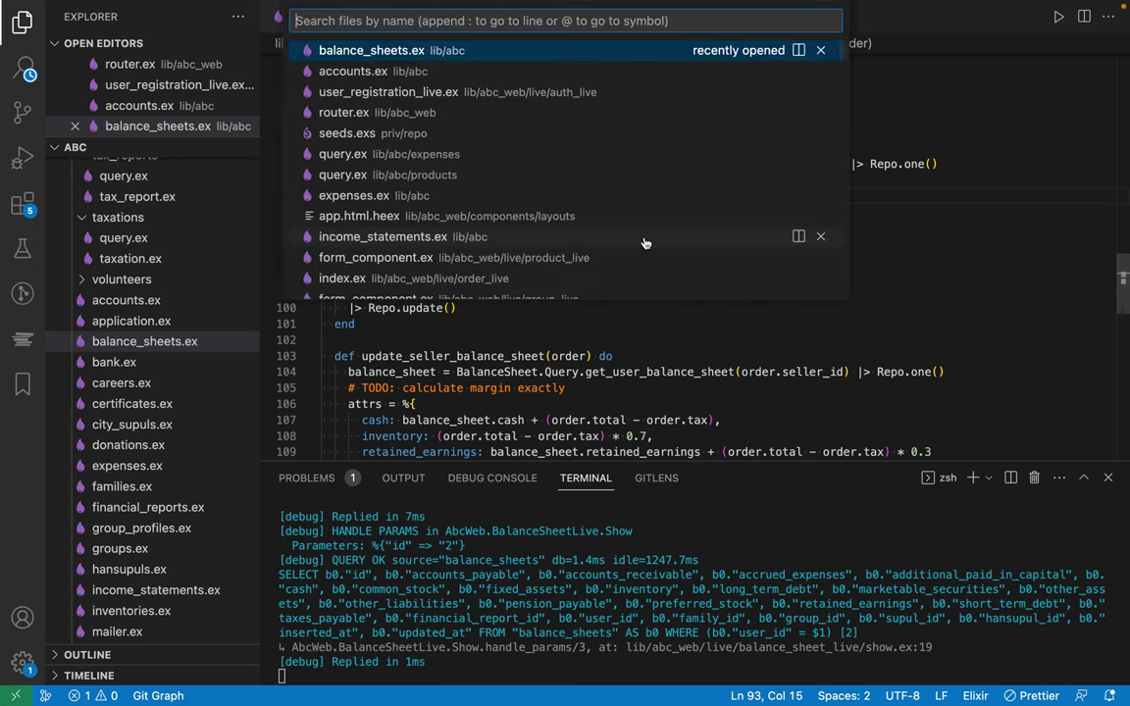
pyautogui.write('inc')
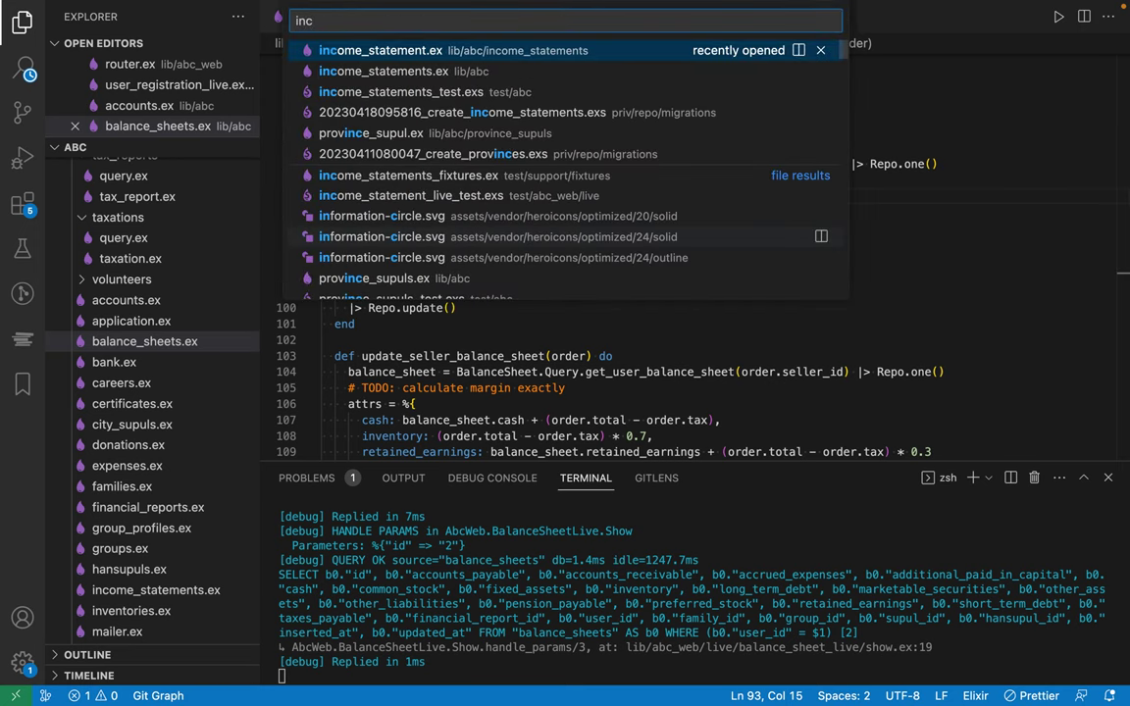
pyautogui.press('Down')
pyautogui.press('Return')
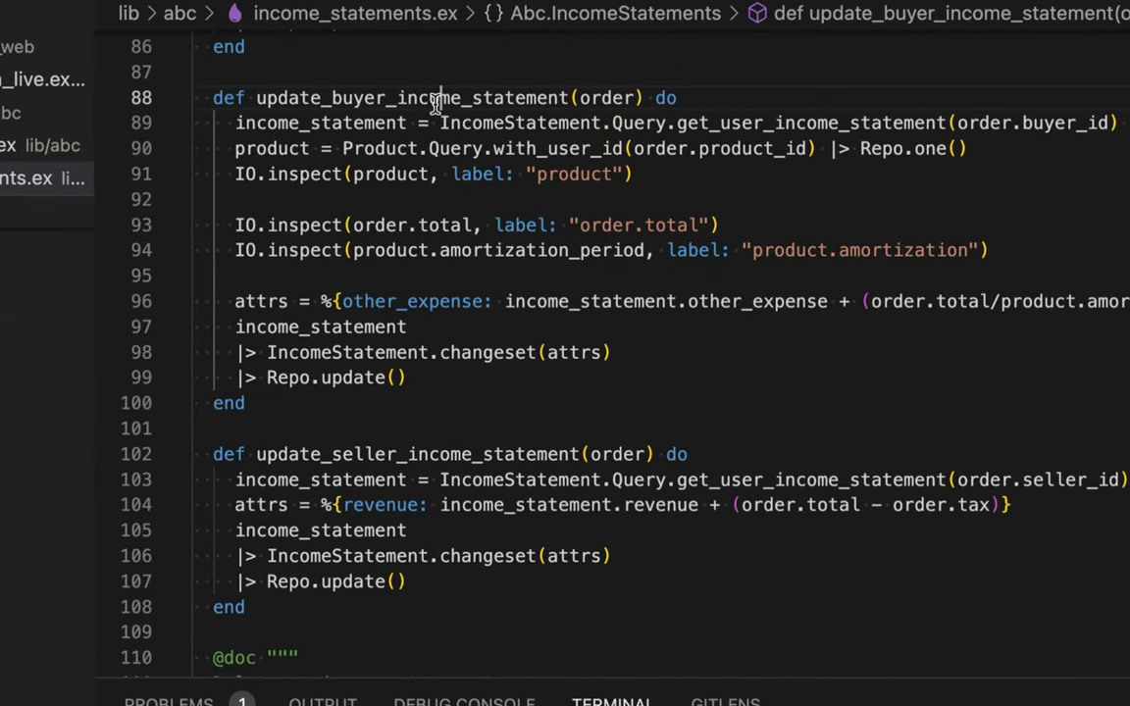
# Inspect the buyer and seller income statement functions, including the revenue formula's tax term
pyautogui.doubleClick(435, 102)
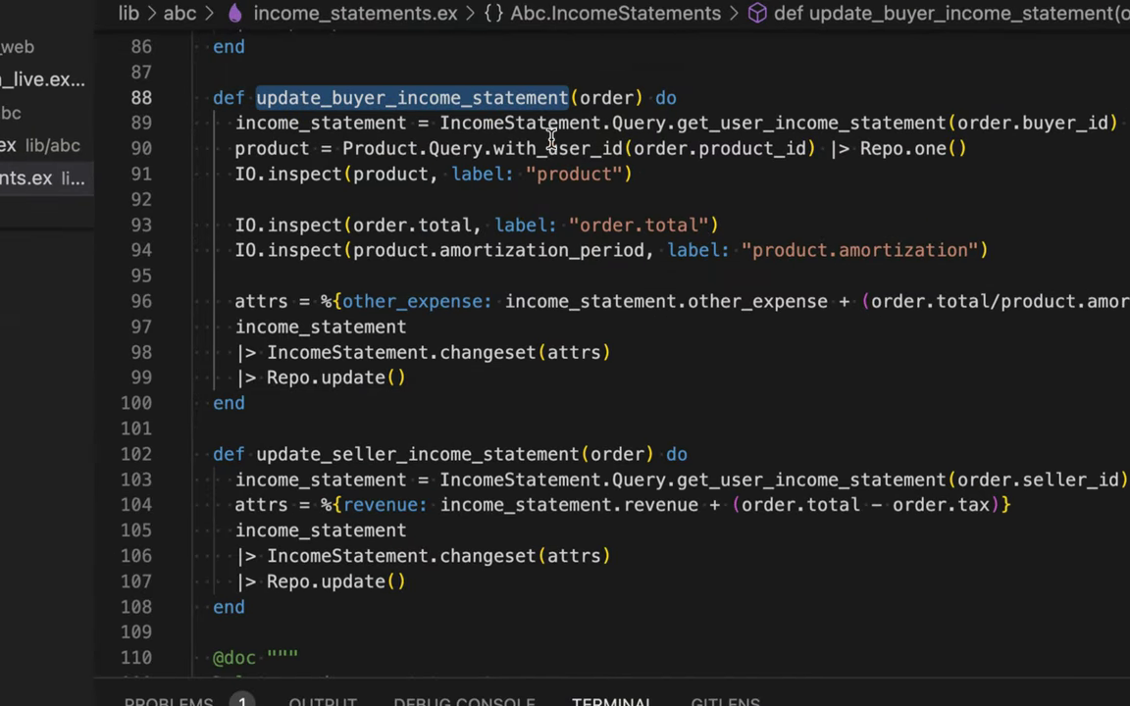
pyautogui.moveTo(616, 353); pyautogui.dragTo(611, 102)
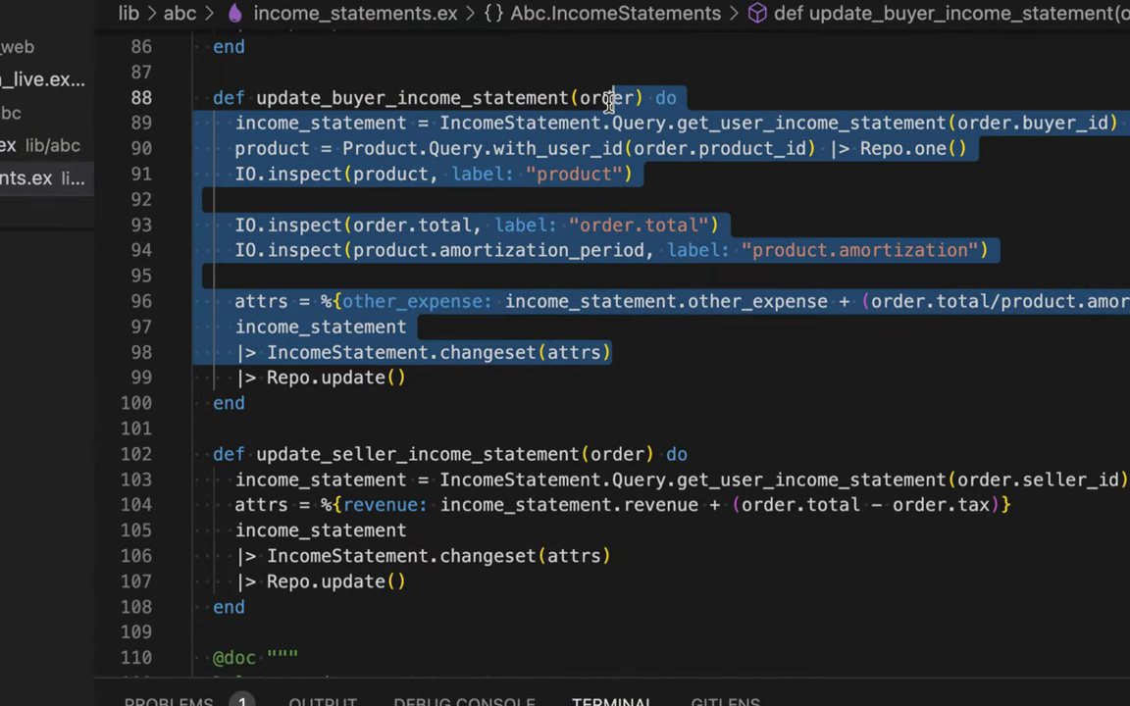
pyautogui.scroll(-3, 525, 298)
pyautogui.moveTo(520, 351); pyautogui.dragTo(510, 255)
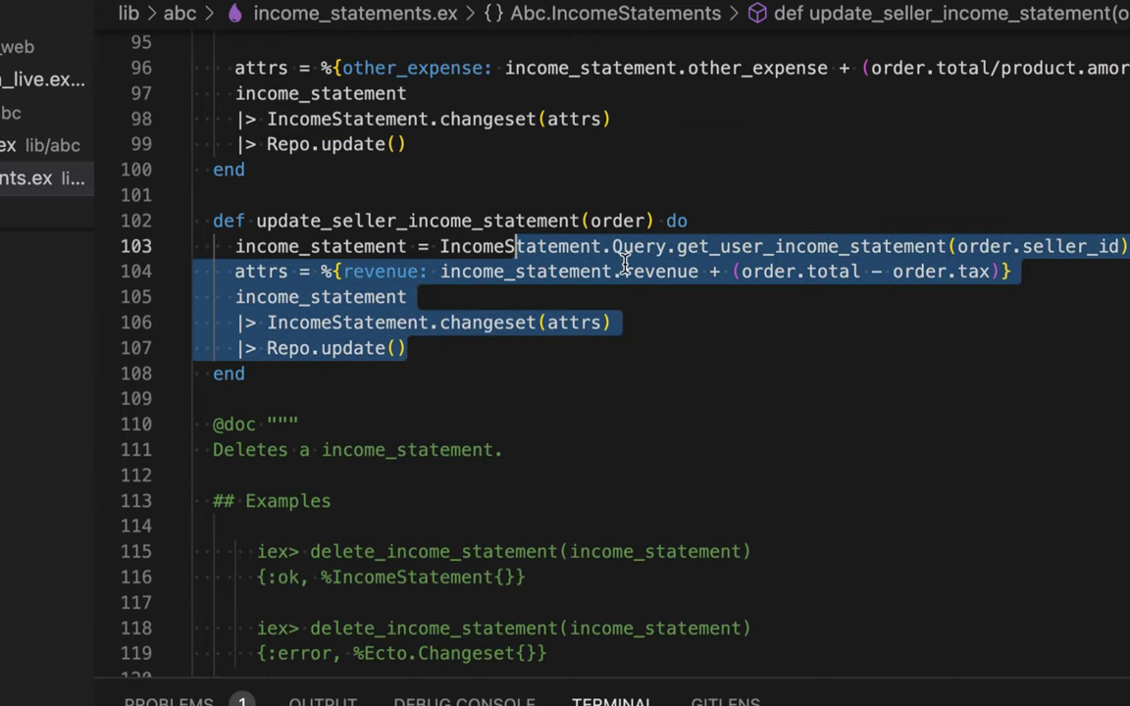
pyautogui.click(797, 274)
pyautogui.doubleClick(976, 273)
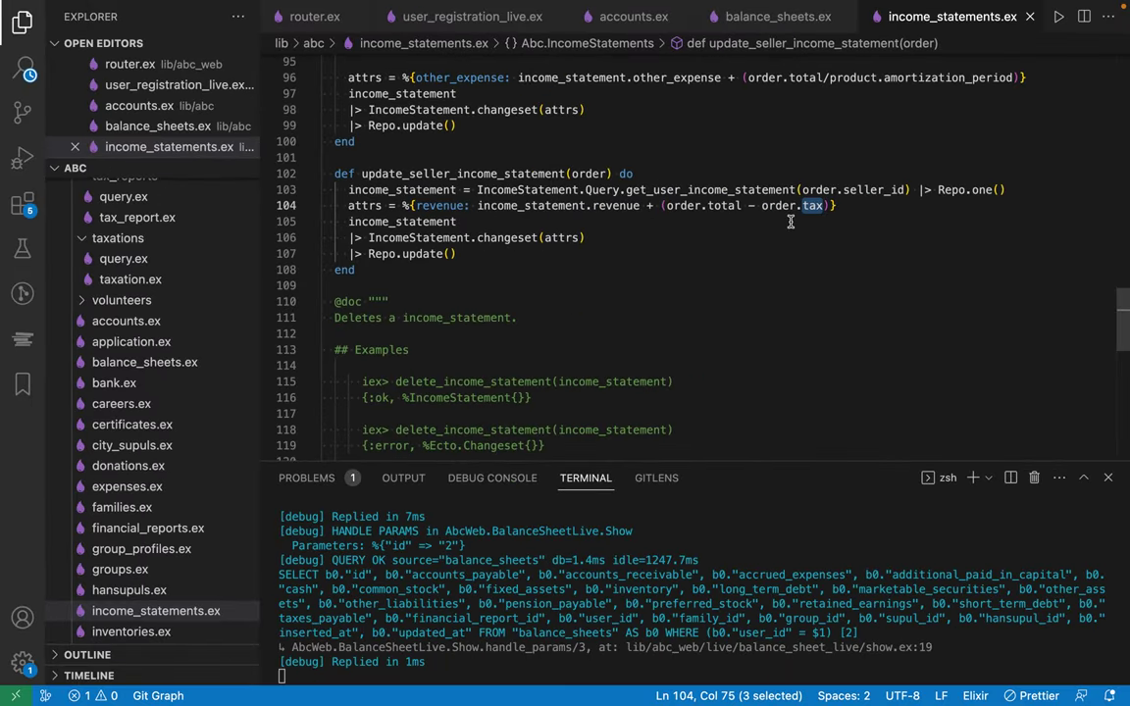
# Back in Chrome, show the seller's Bank page and the buyer's Tax Paid reports
pyautogui.hotkey('ctrl', 'Left')
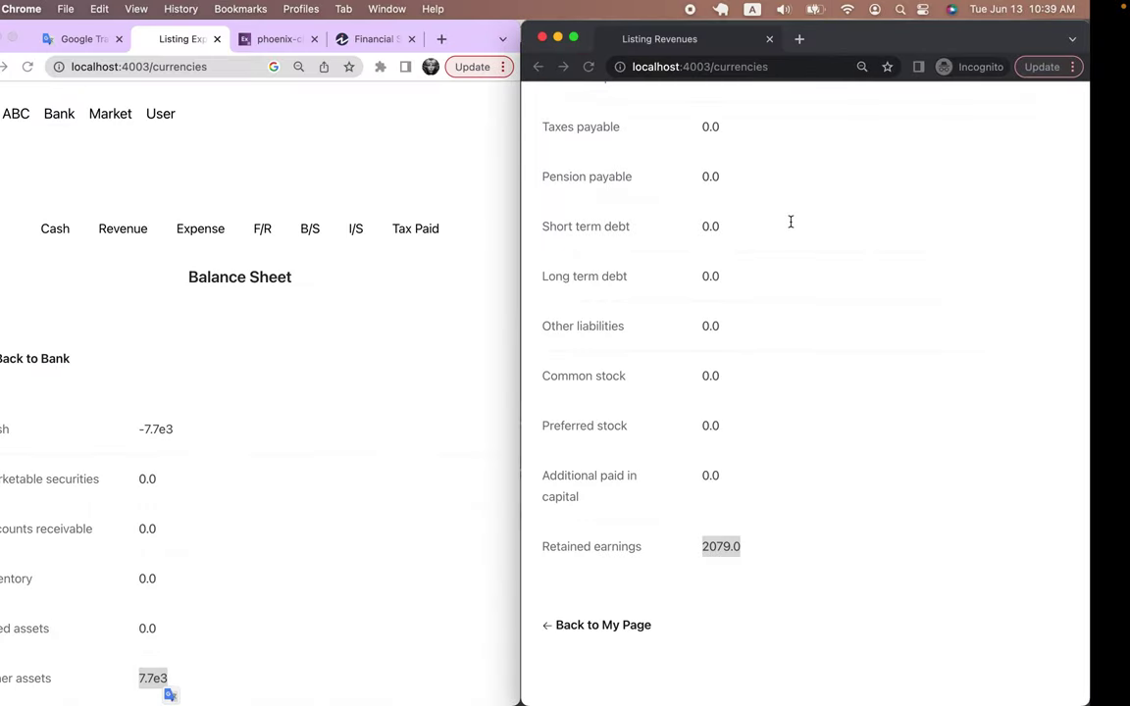
pyautogui.scroll(10, 726, 317)
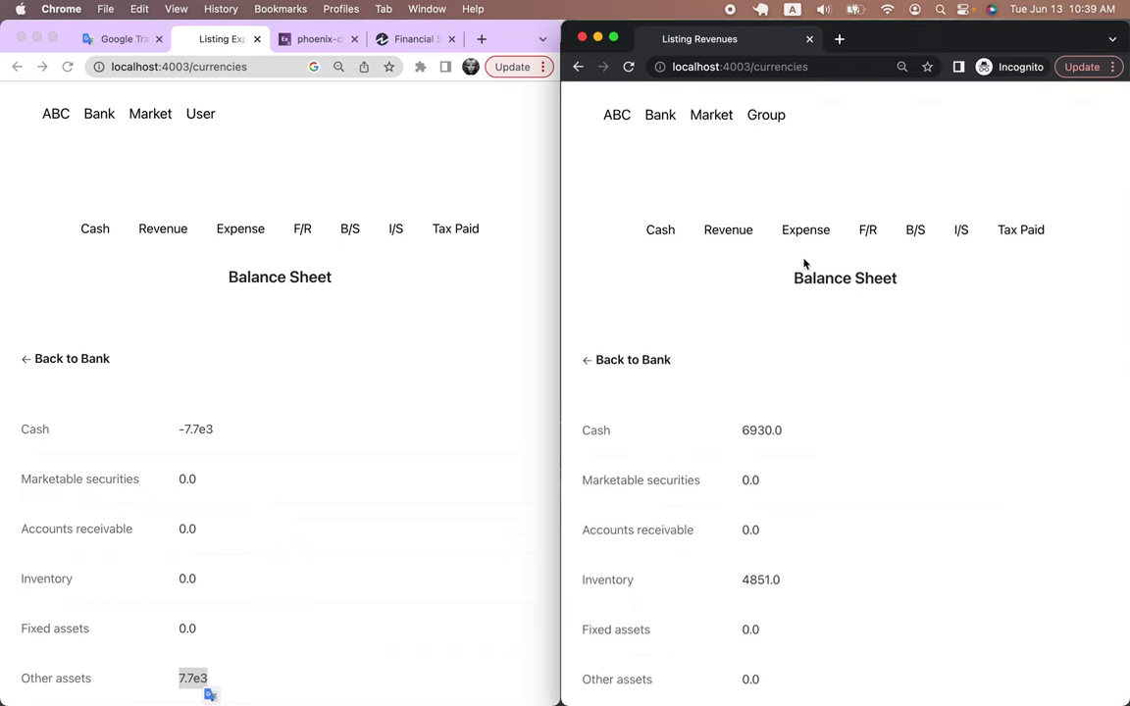
pyautogui.click(667, 117)
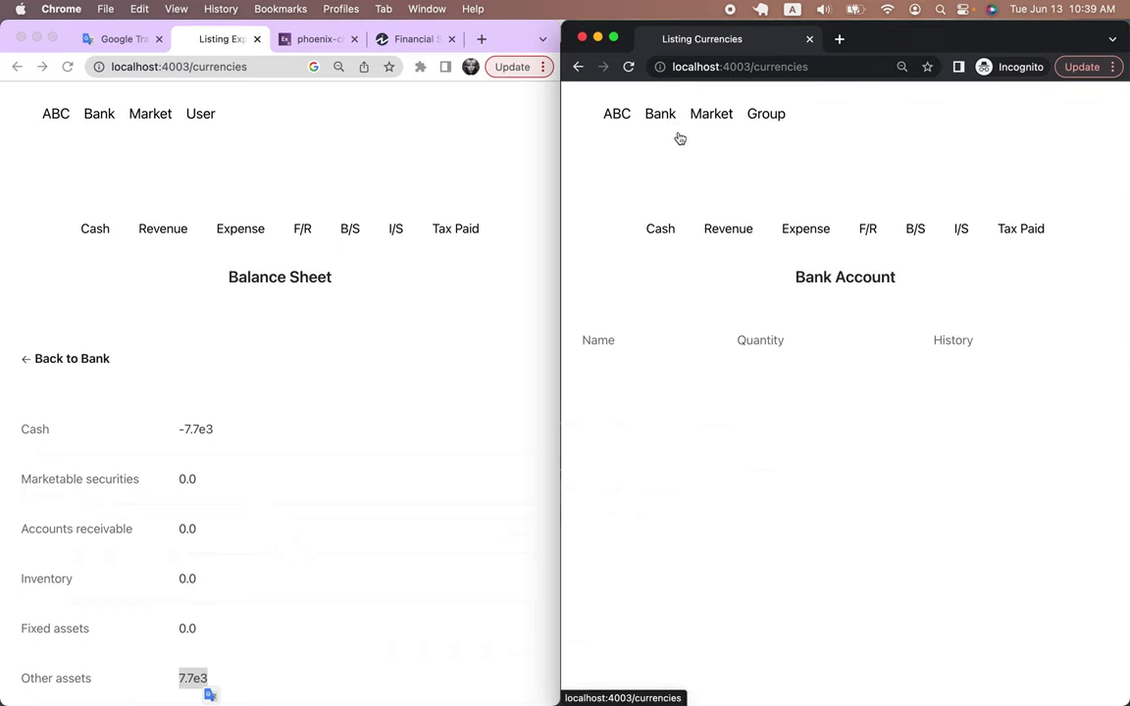
pyautogui.click(341, 318)
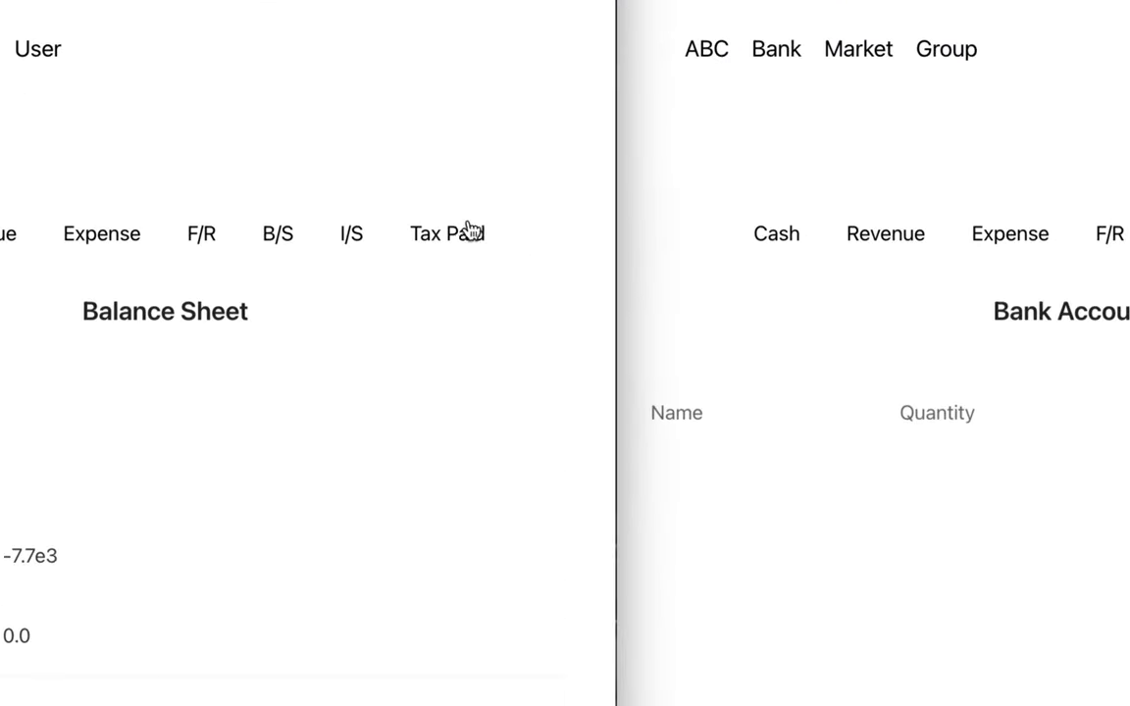
pyautogui.click(434, 240)
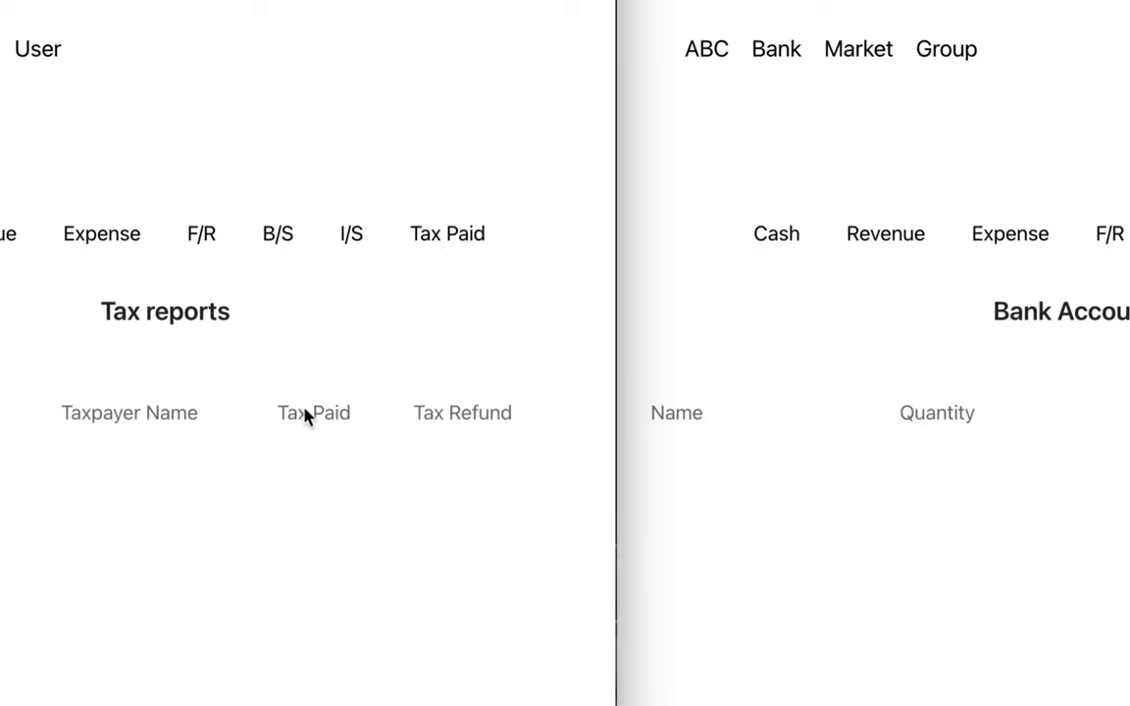